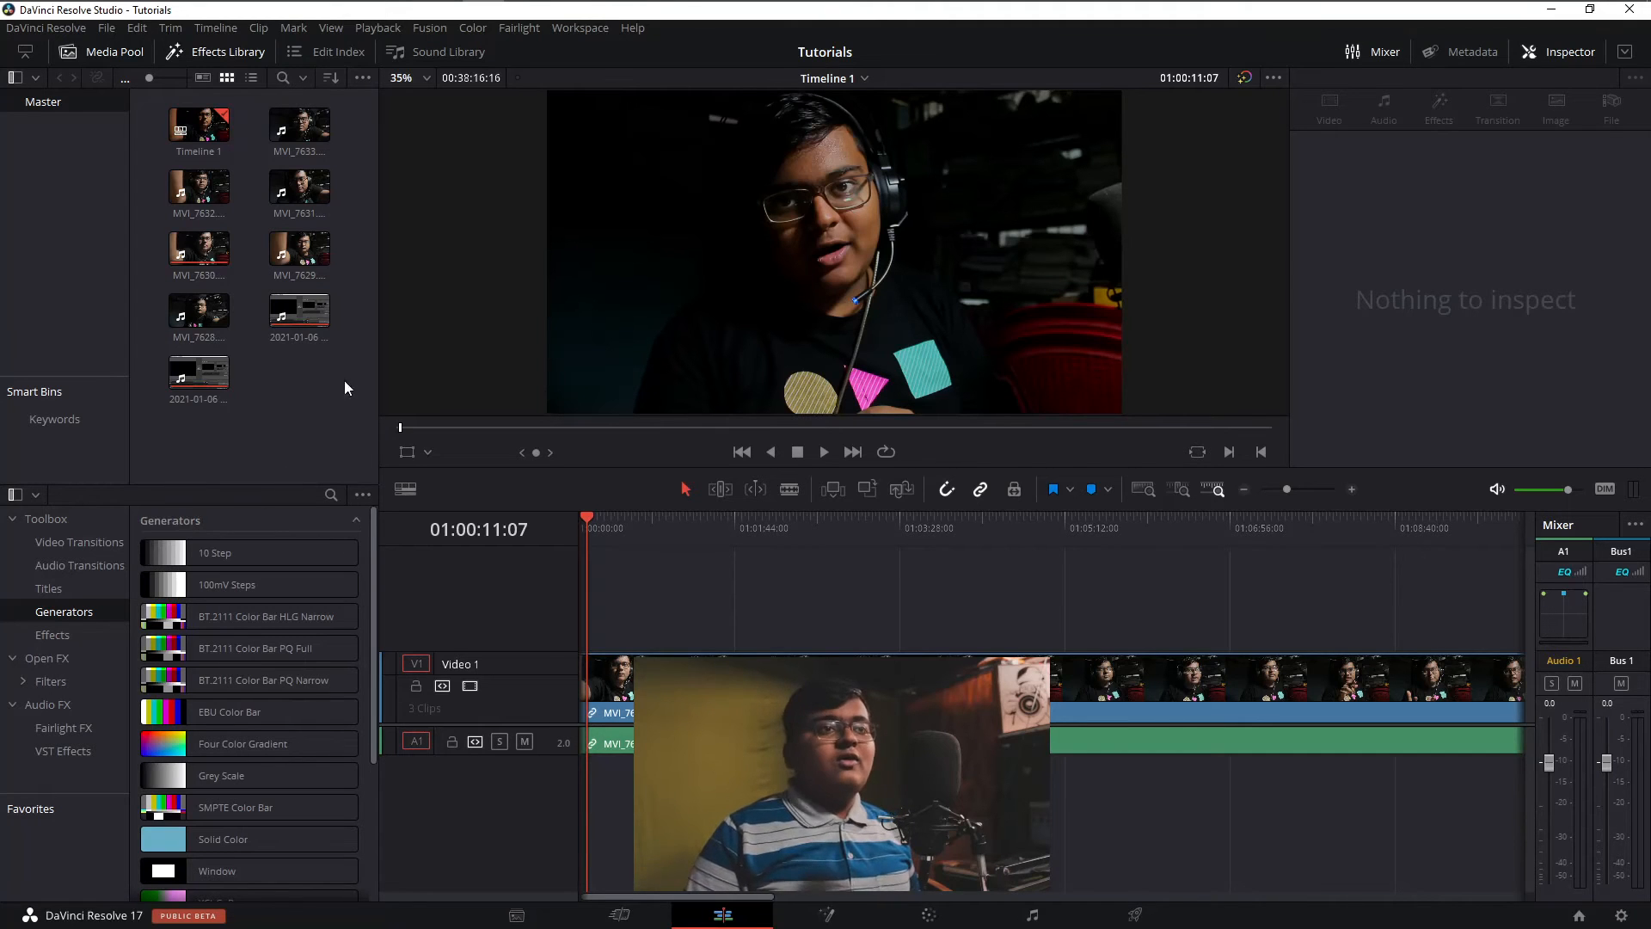
# Step: Create a new empty timeline with custom settings at 4096 x 1716 DCI Scope 2.39, and place Timeline 1 at its start
pyautogui.rightClick(296, 401)
pyautogui.moveTo(349, 417)
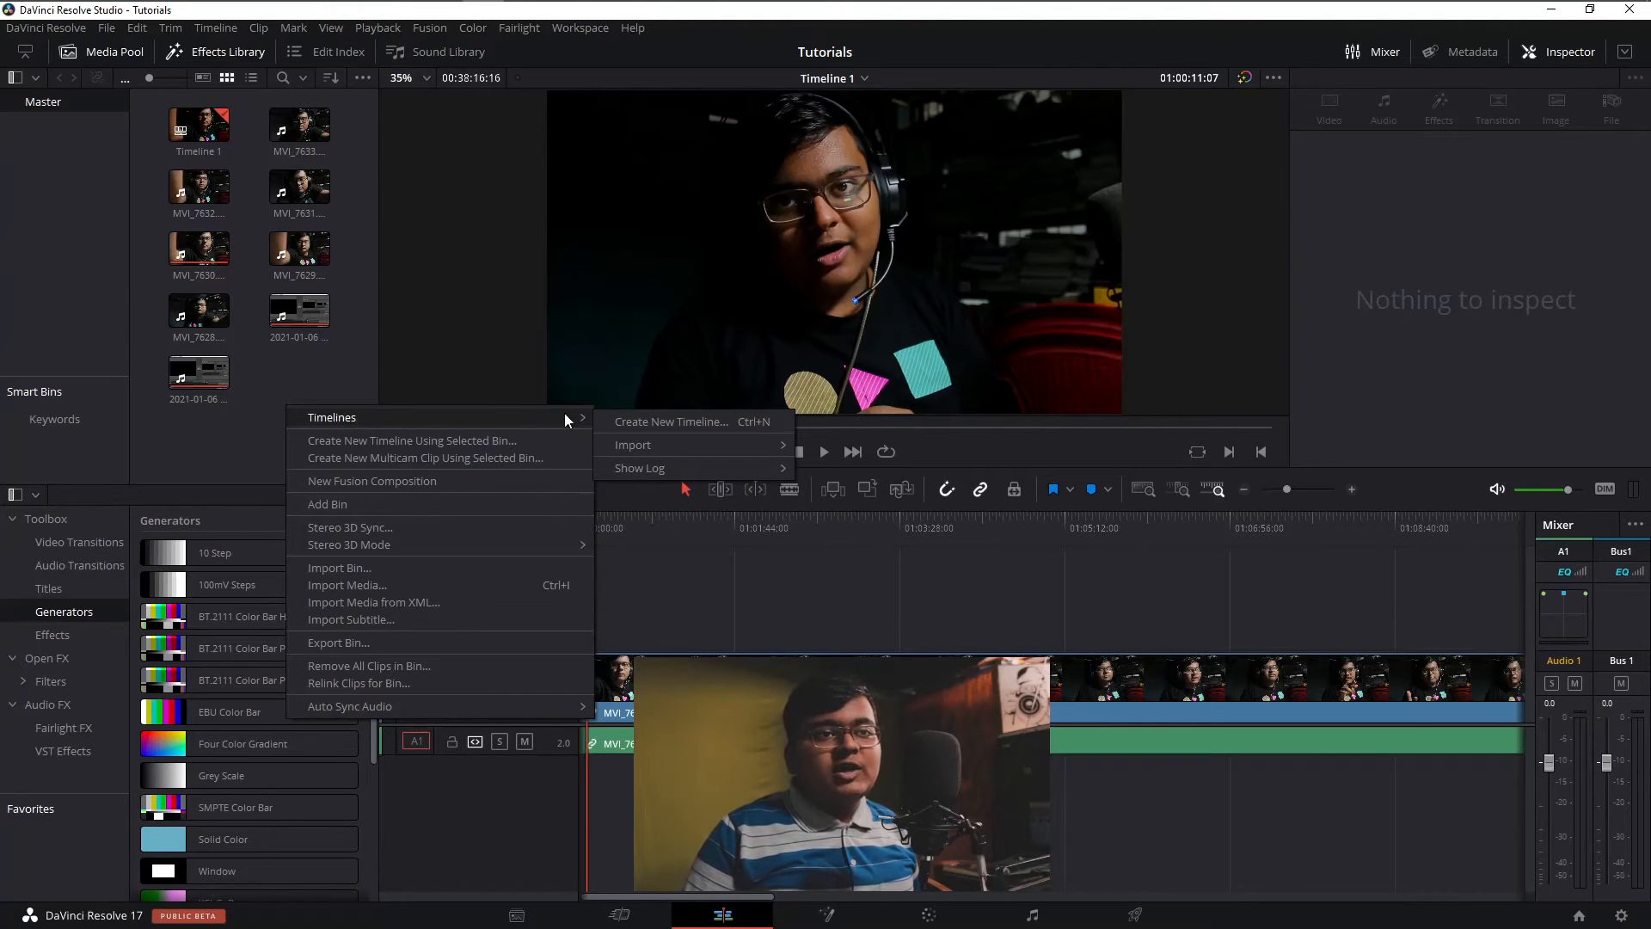
pyautogui.click(637, 421)
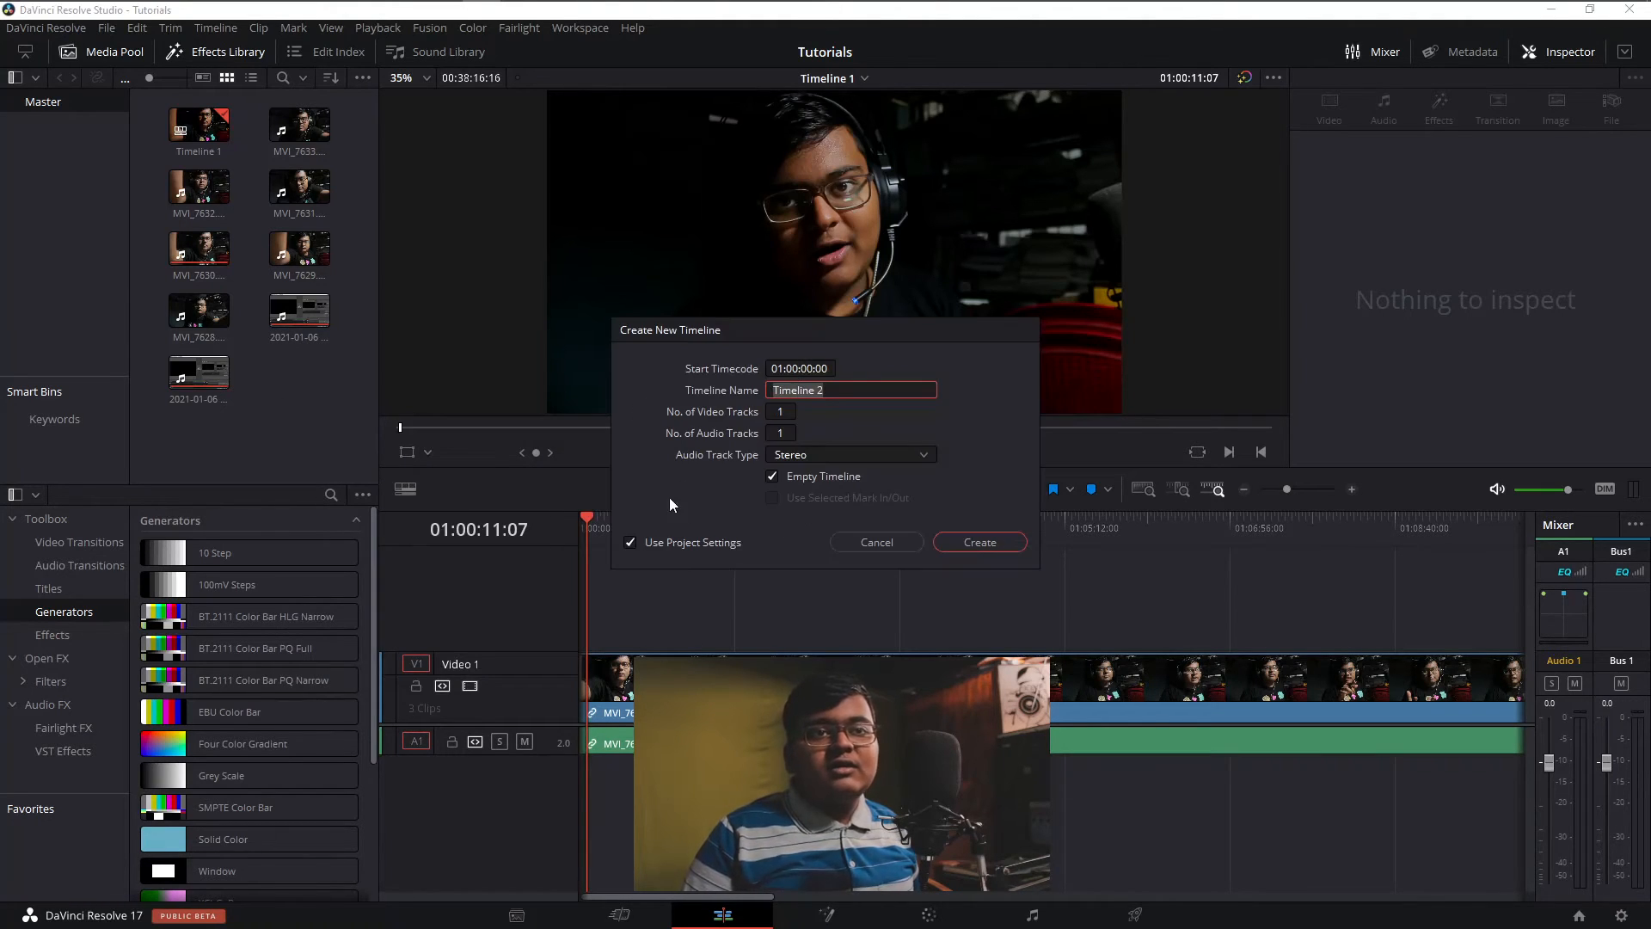
pyautogui.click(647, 544)
pyautogui.click(775, 369)
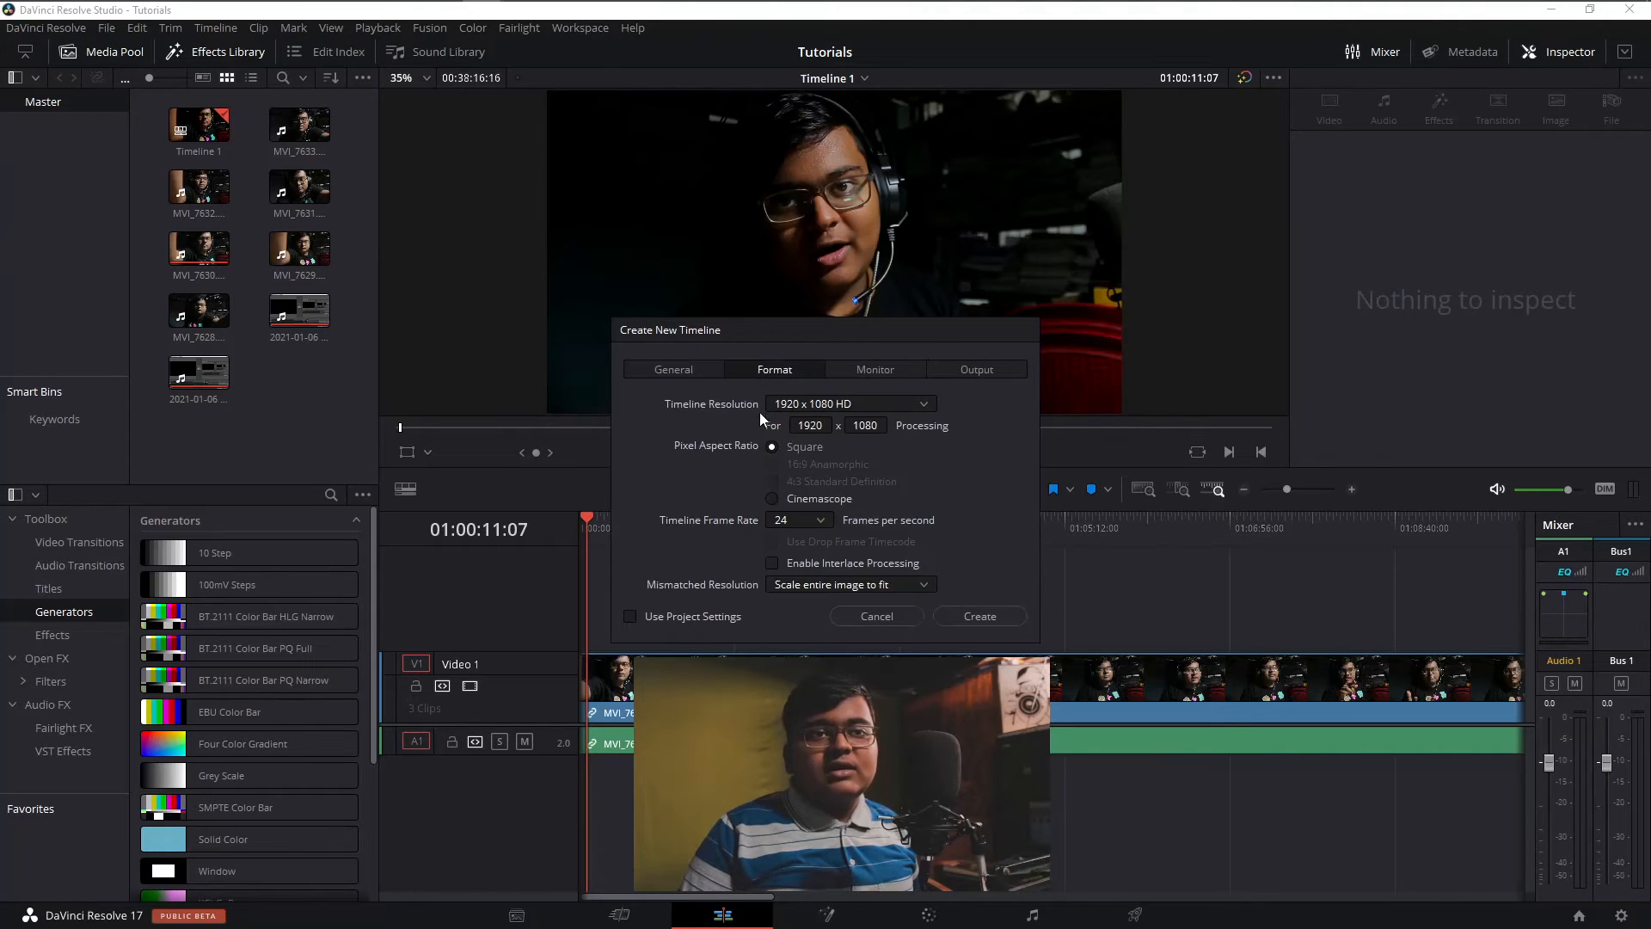
pyautogui.click(828, 404)
pyautogui.moveTo(934, 452); pyautogui.dragTo(922, 534)
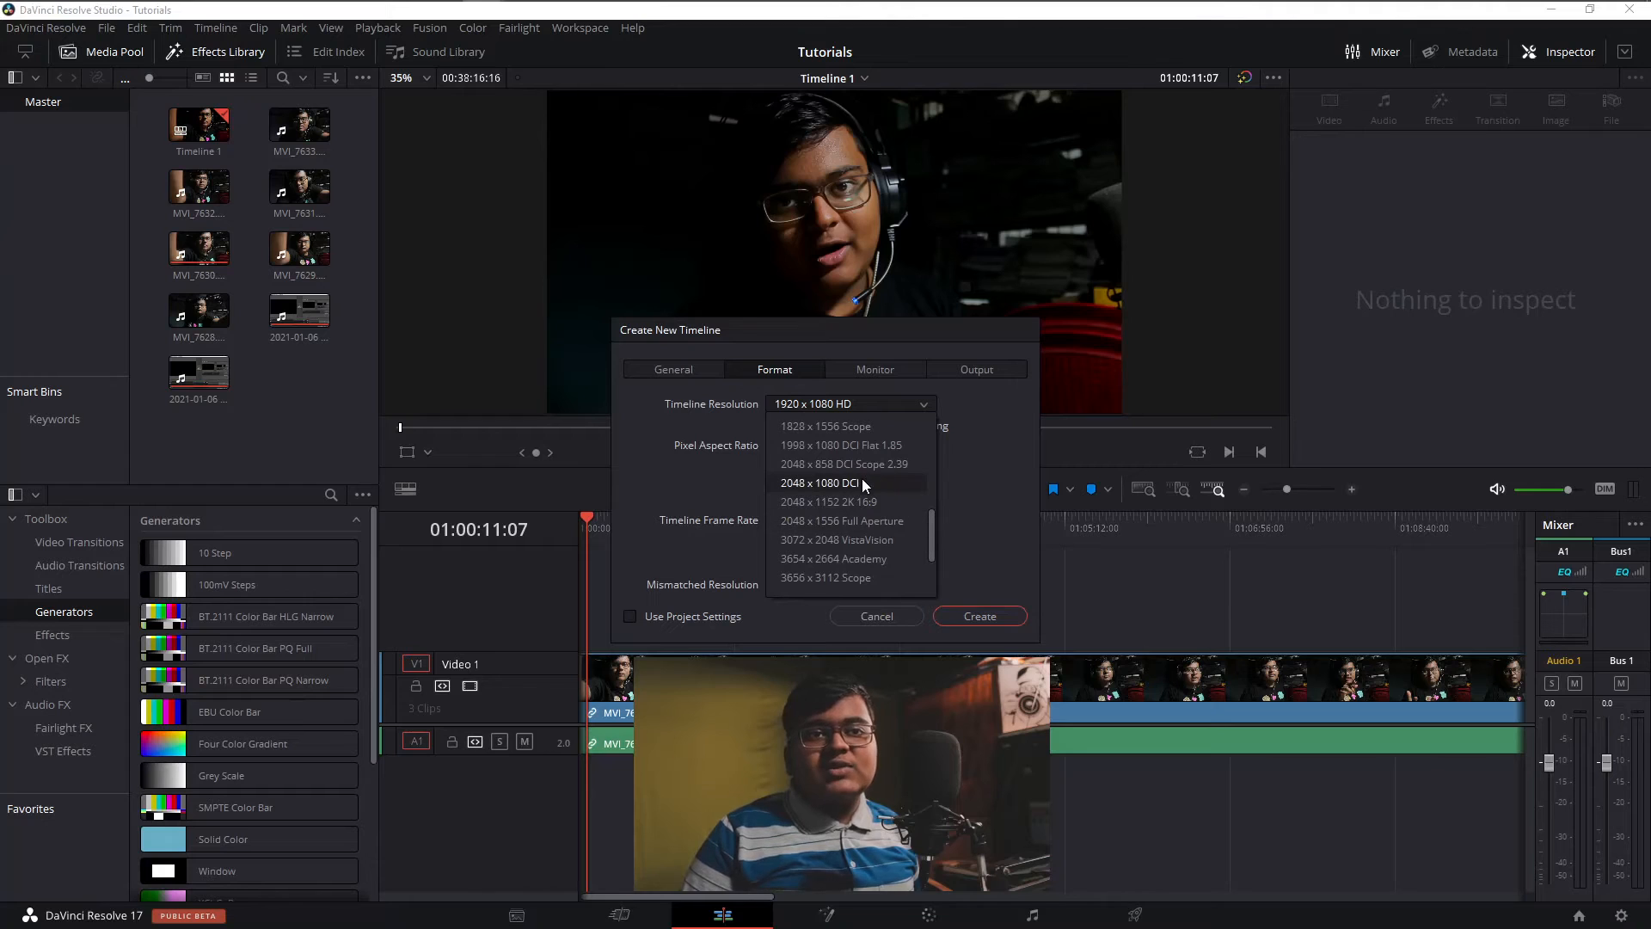
pyautogui.moveTo(931, 529); pyautogui.dragTo(921, 565)
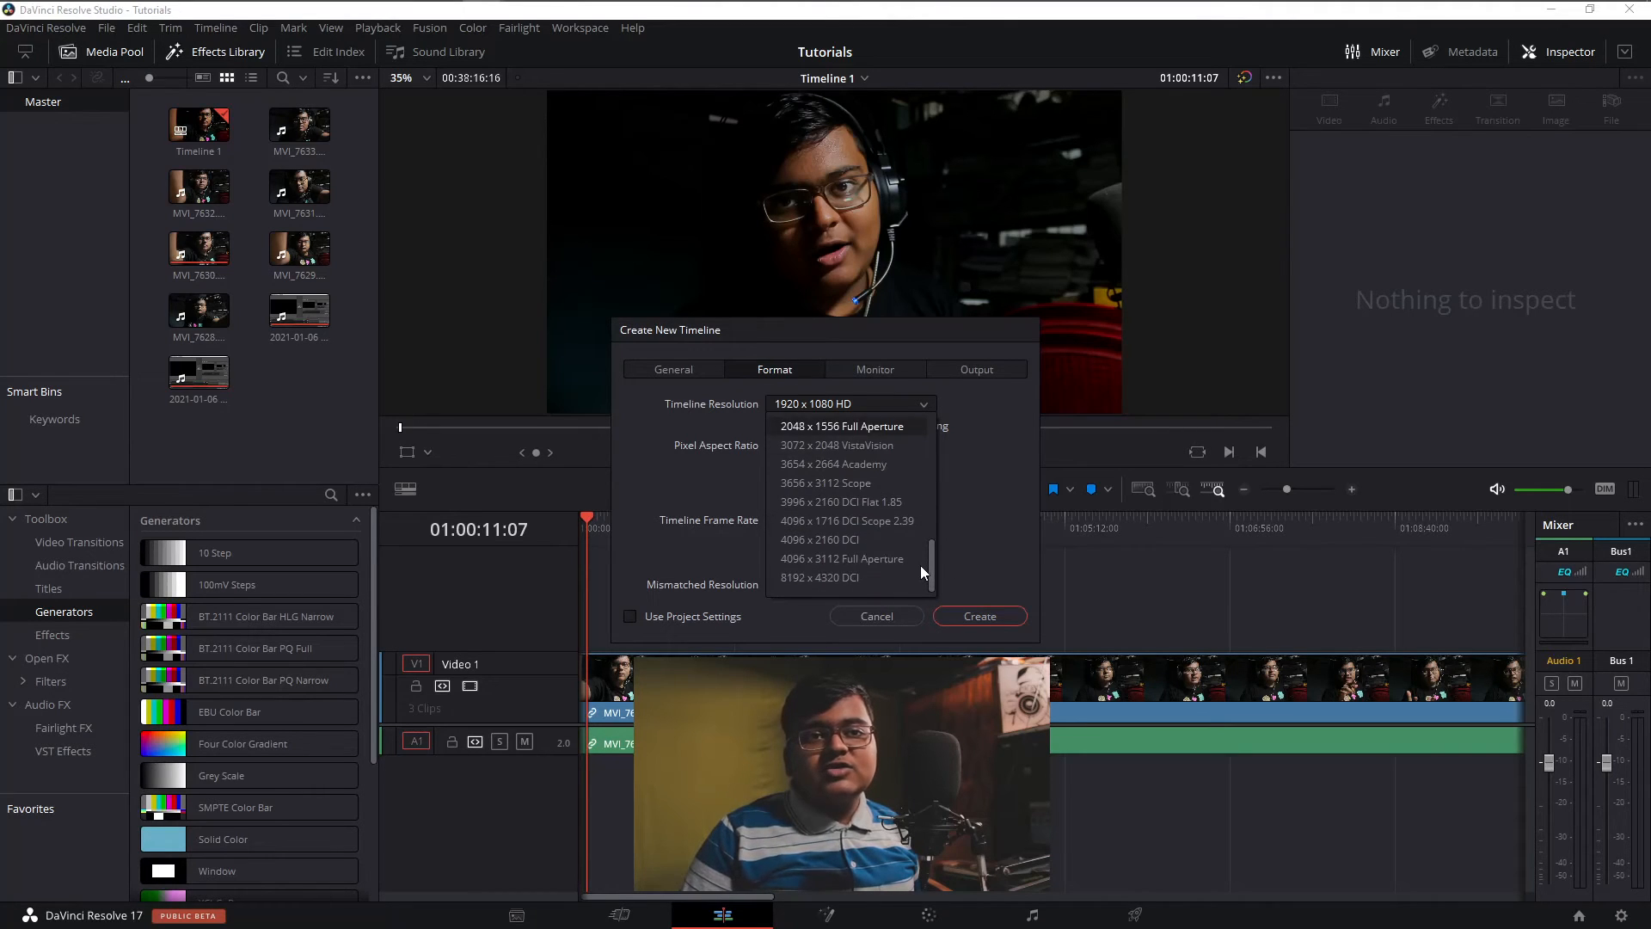
pyautogui.click(865, 525)
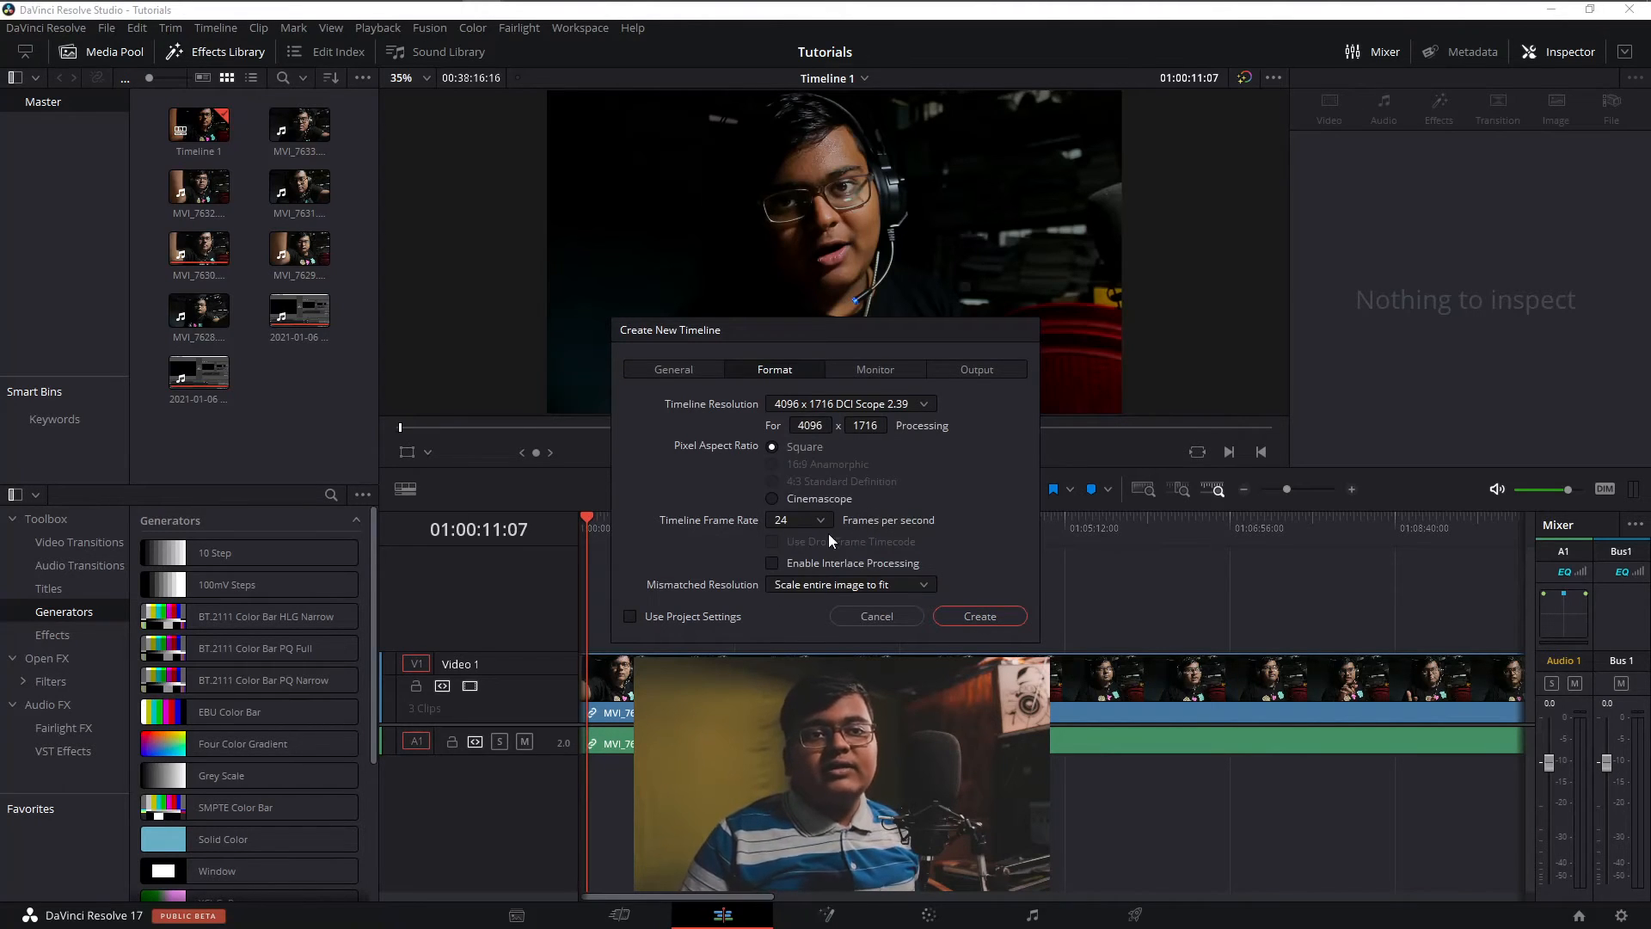
pyautogui.click(970, 617)
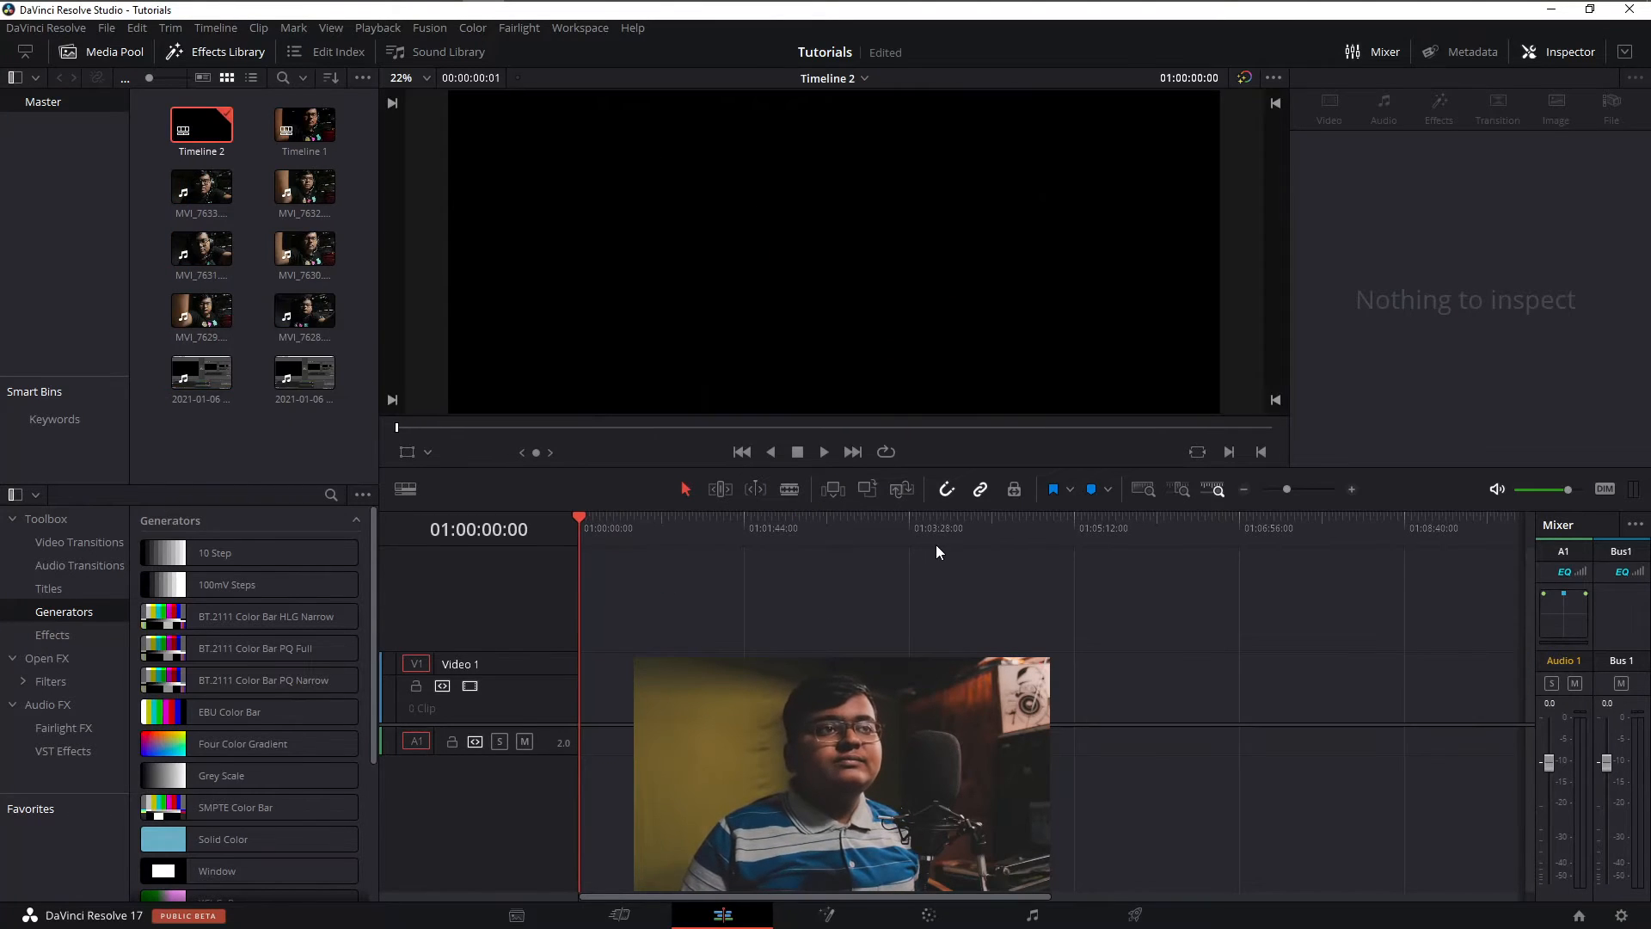
pyautogui.moveTo(302, 124); pyautogui.dragTo(569, 695)
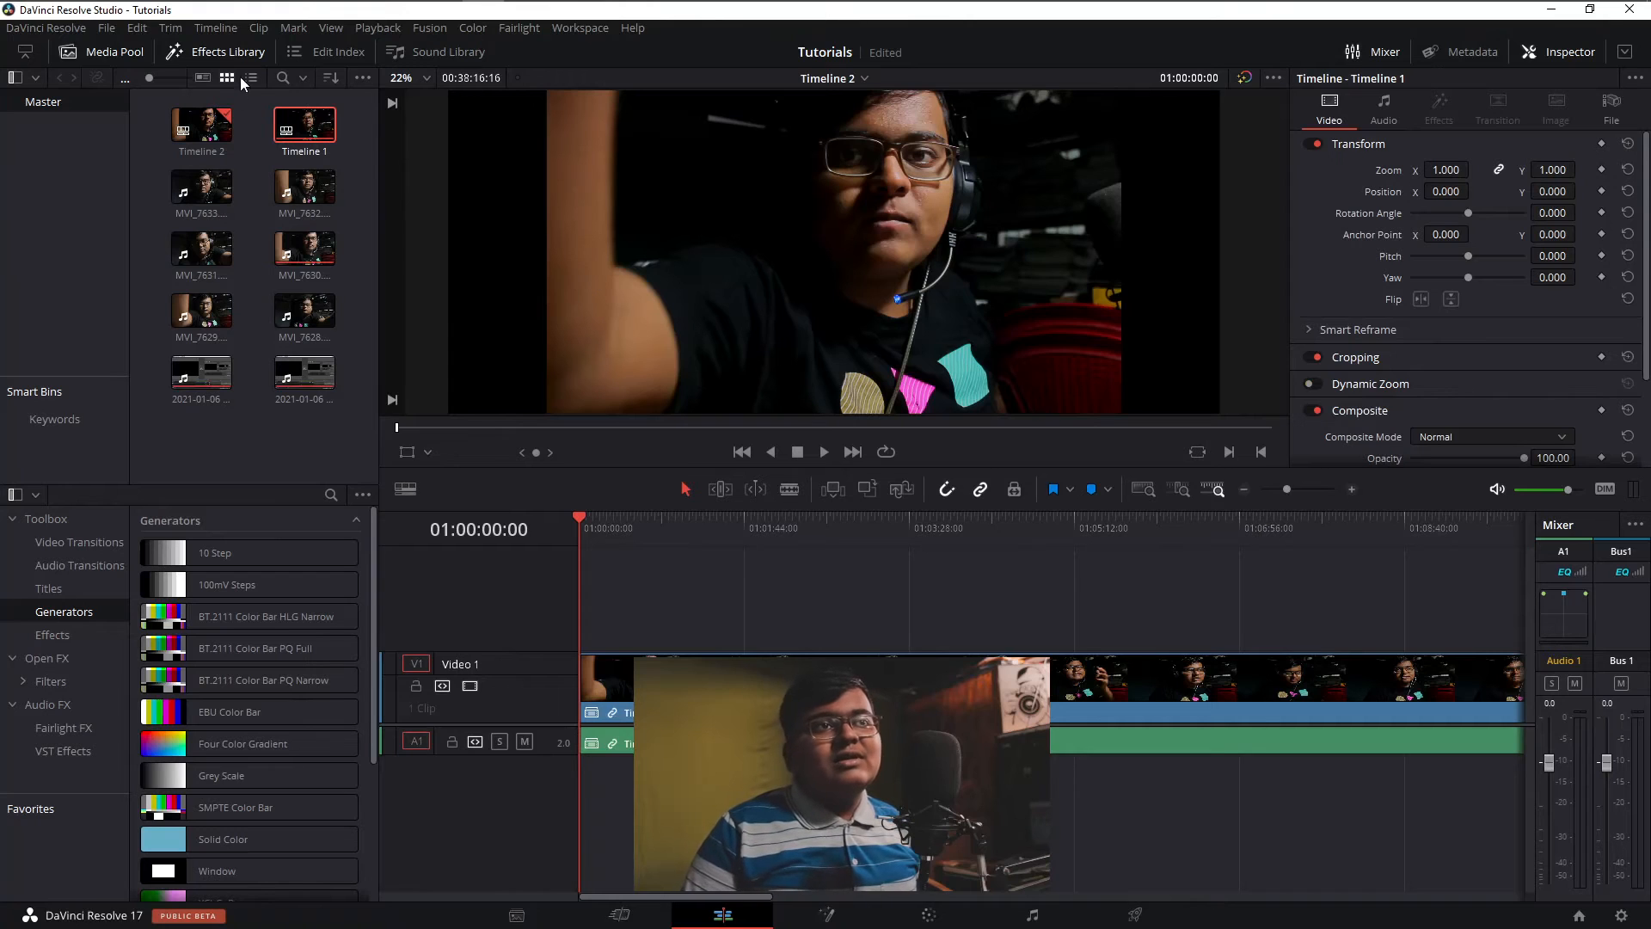
# Step: In the project's color management, set the color science to DaVinci YRGB Color Managed with the HDR P3 Broadcast preset
pyautogui.click(921, 914)
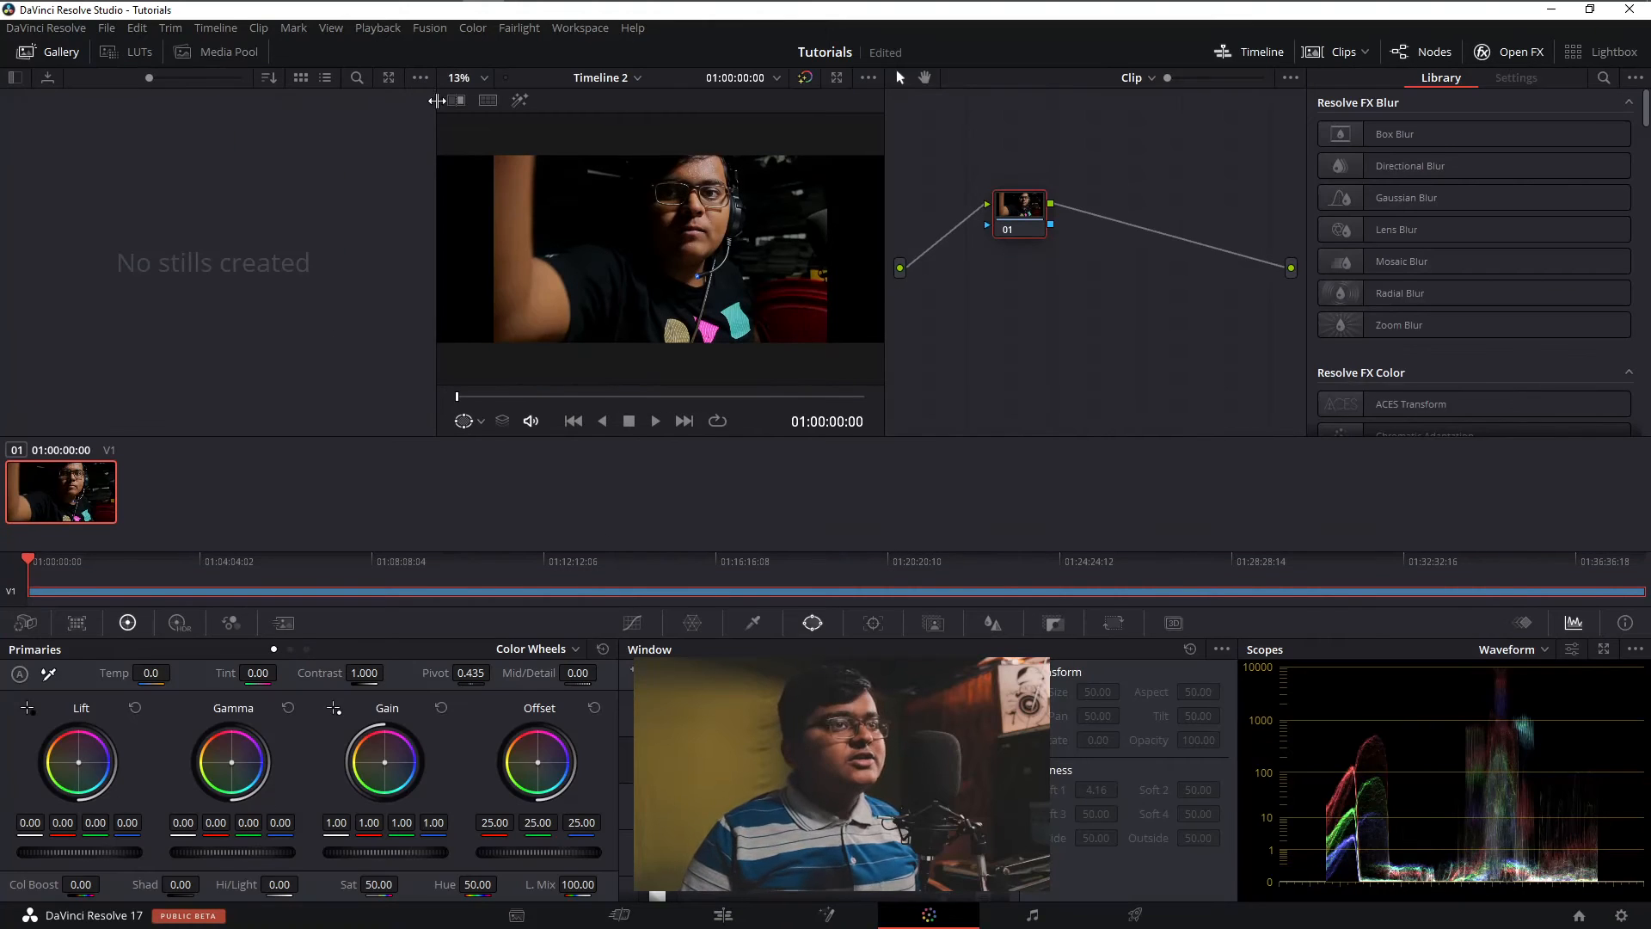
pyautogui.click(106, 27)
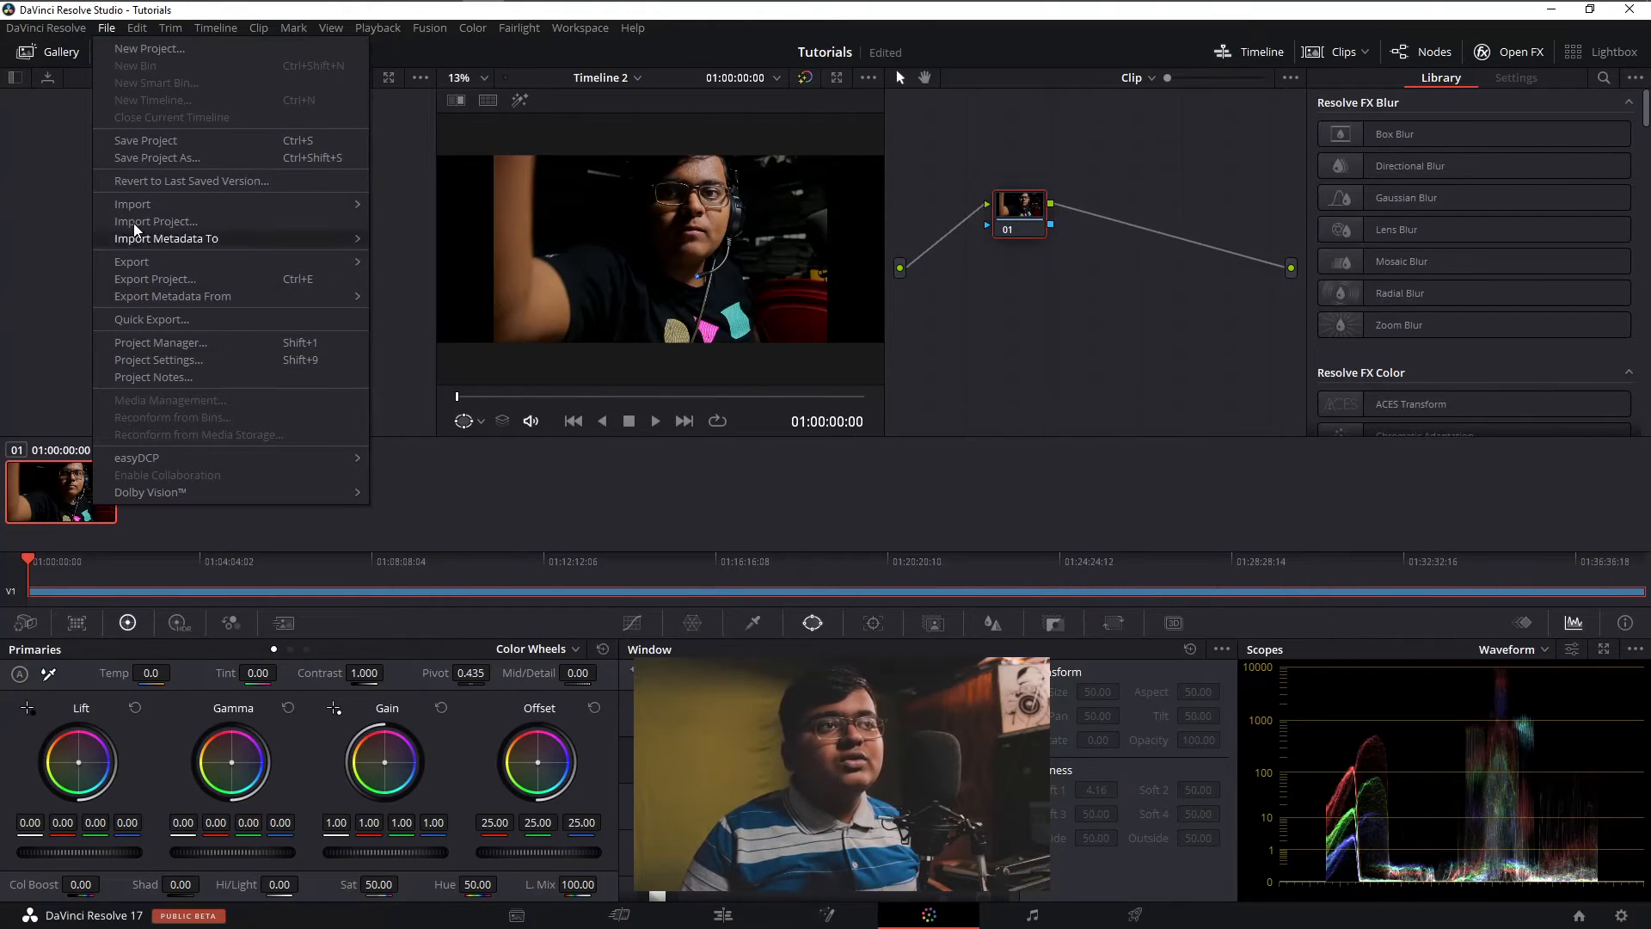
pyautogui.click(184, 365)
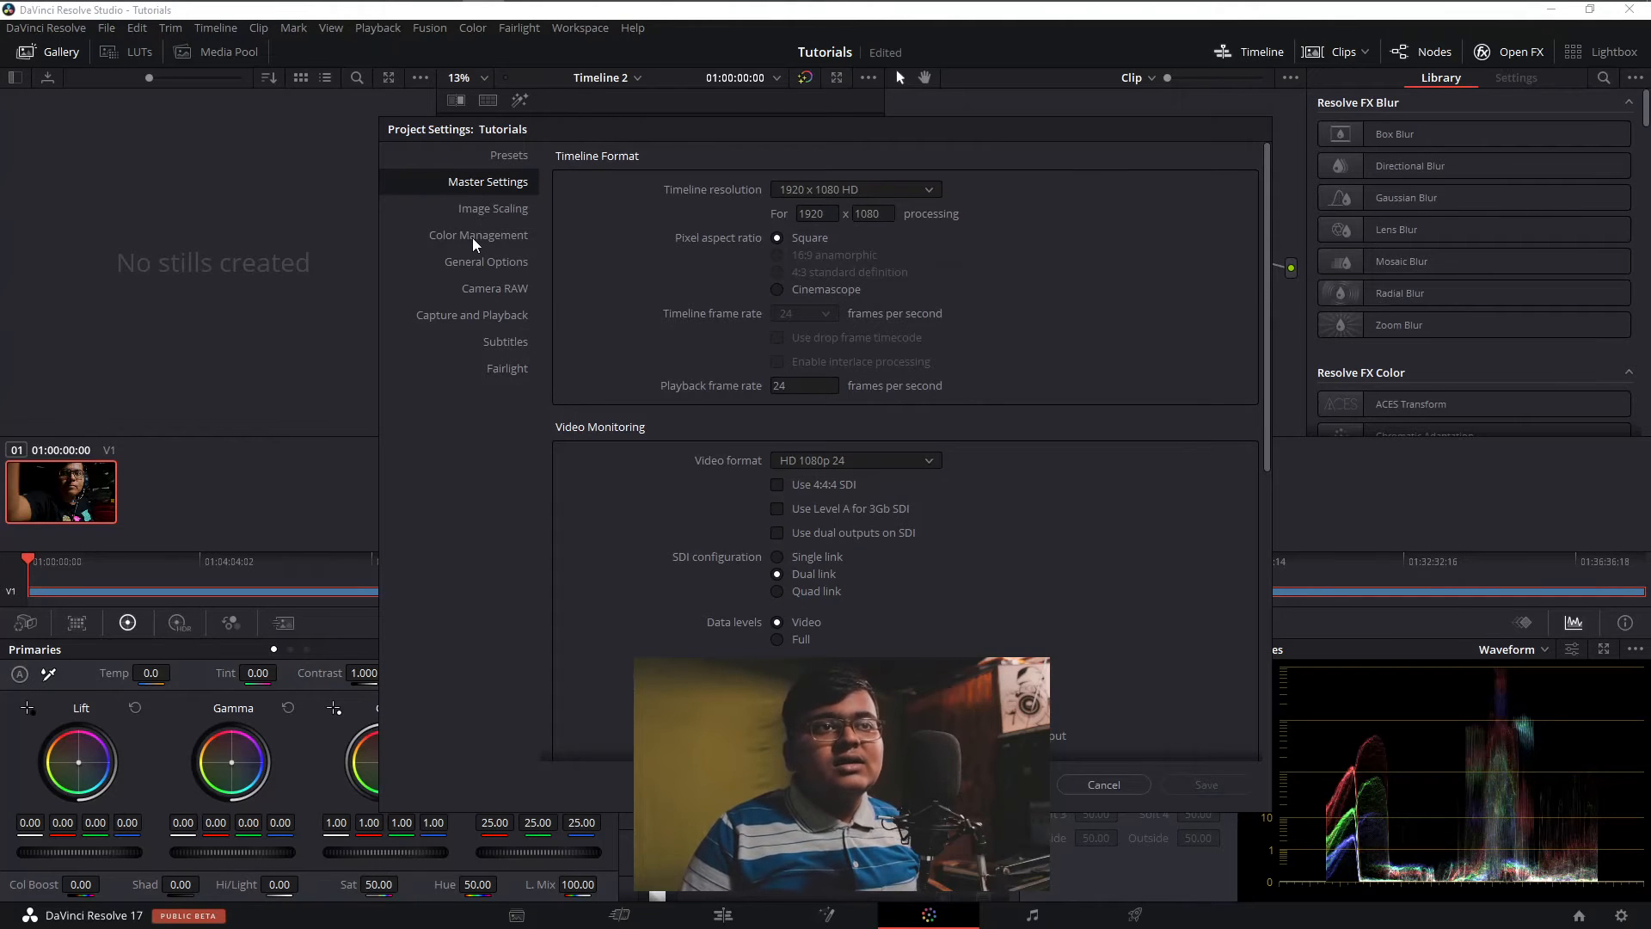
pyautogui.click(475, 239)
pyautogui.click(807, 191)
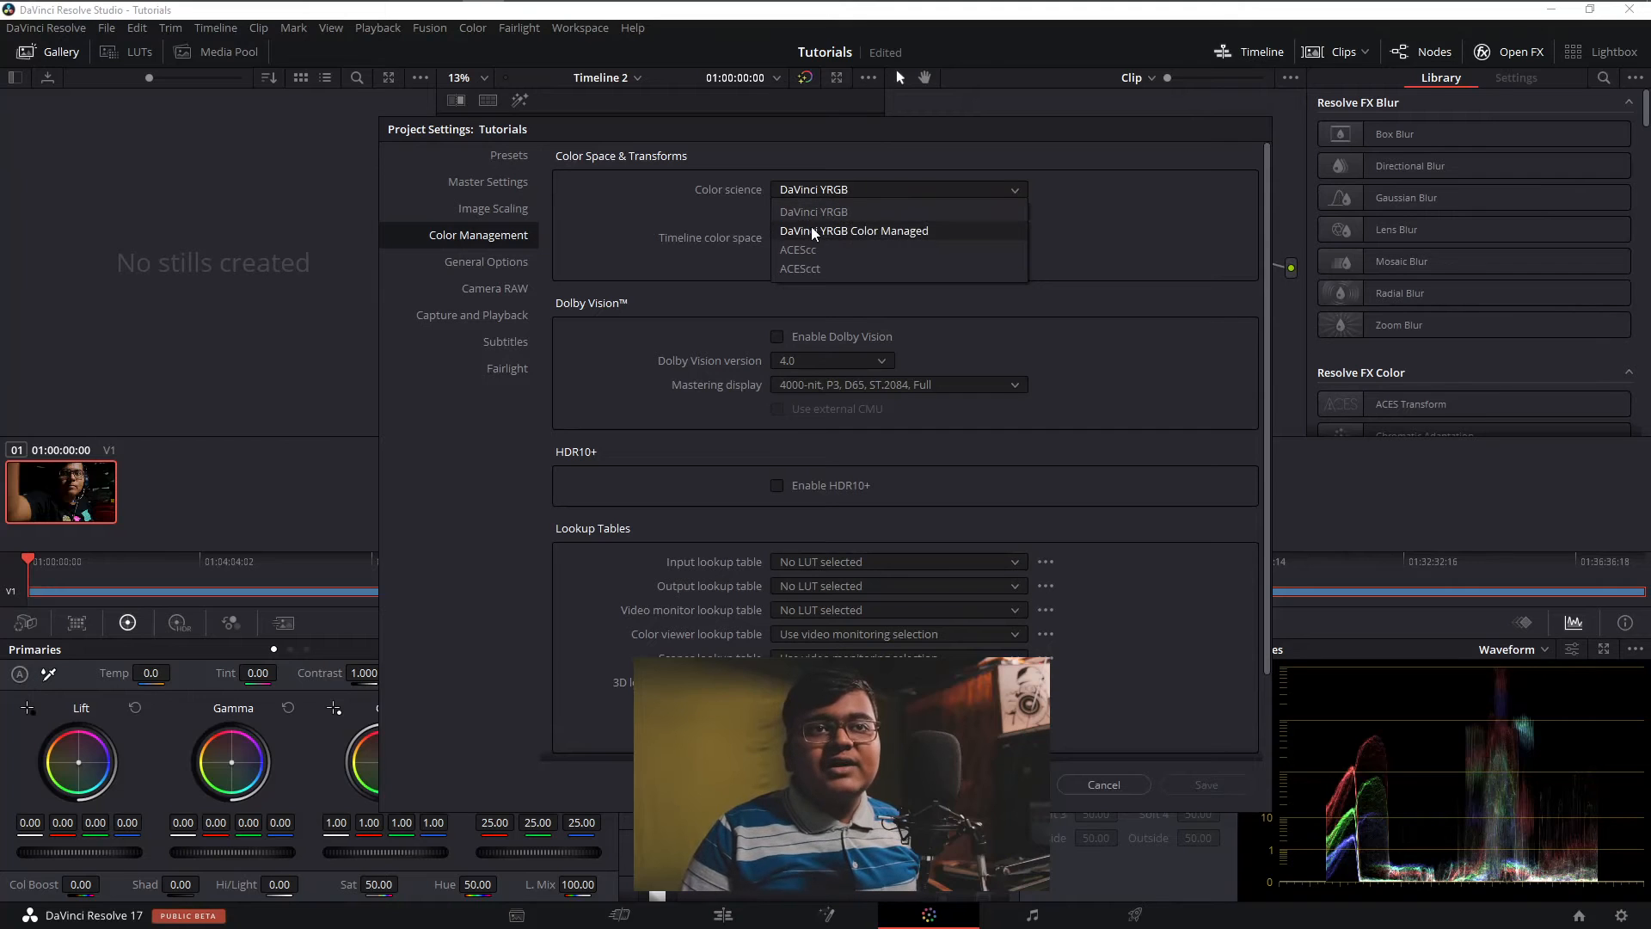
pyautogui.click(818, 231)
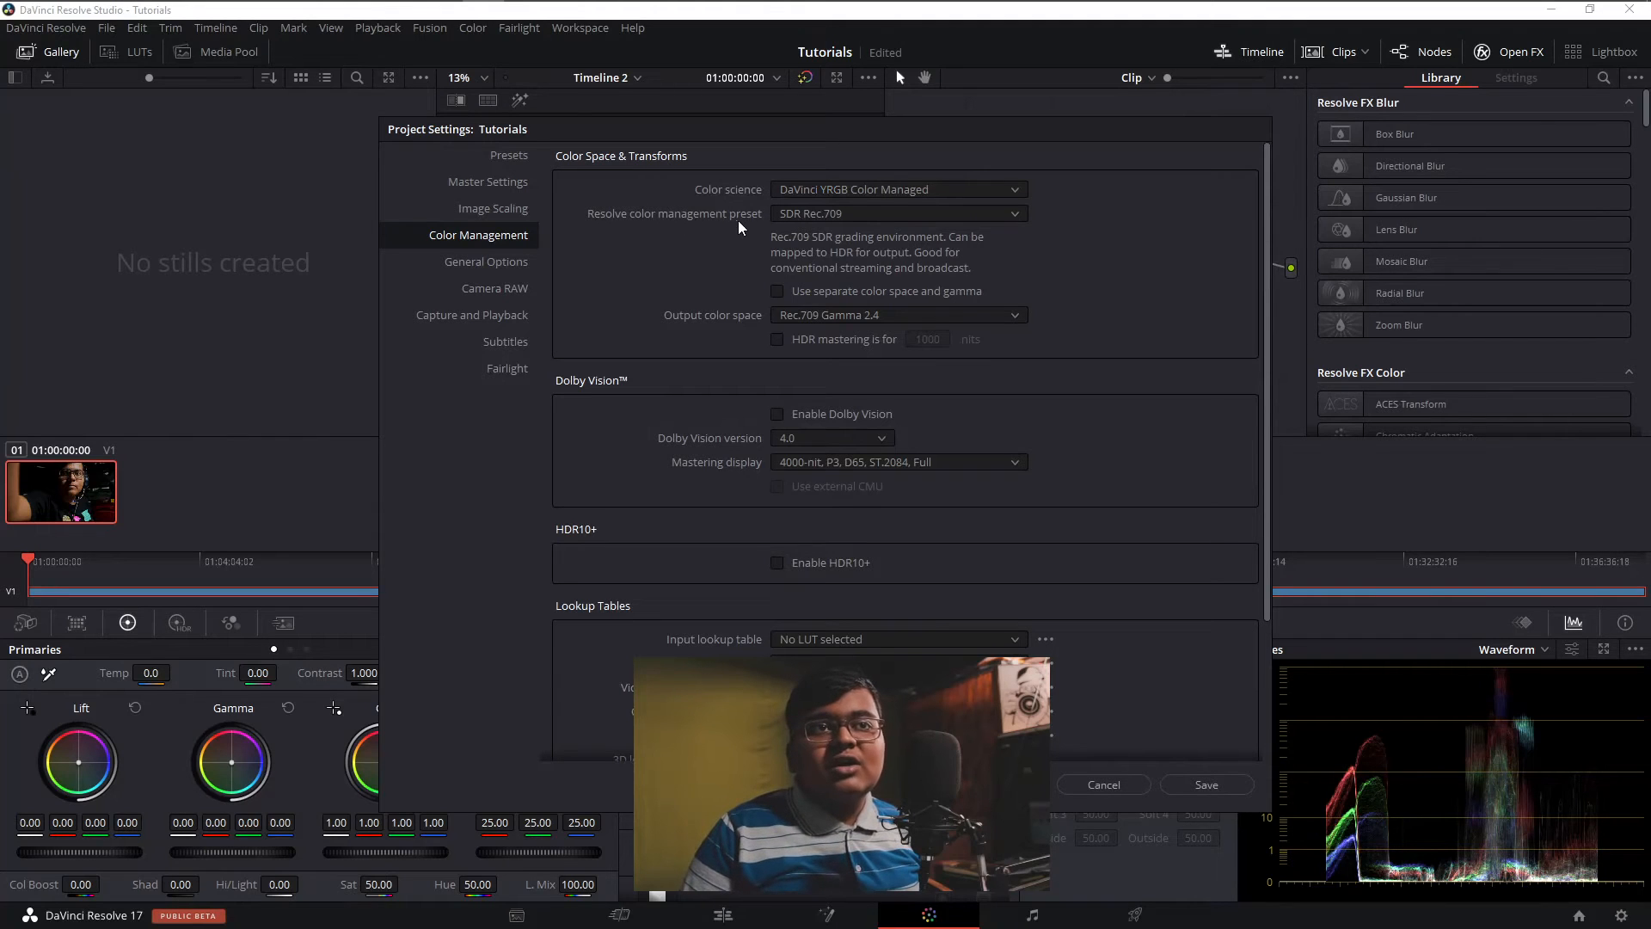
pyautogui.click(807, 219)
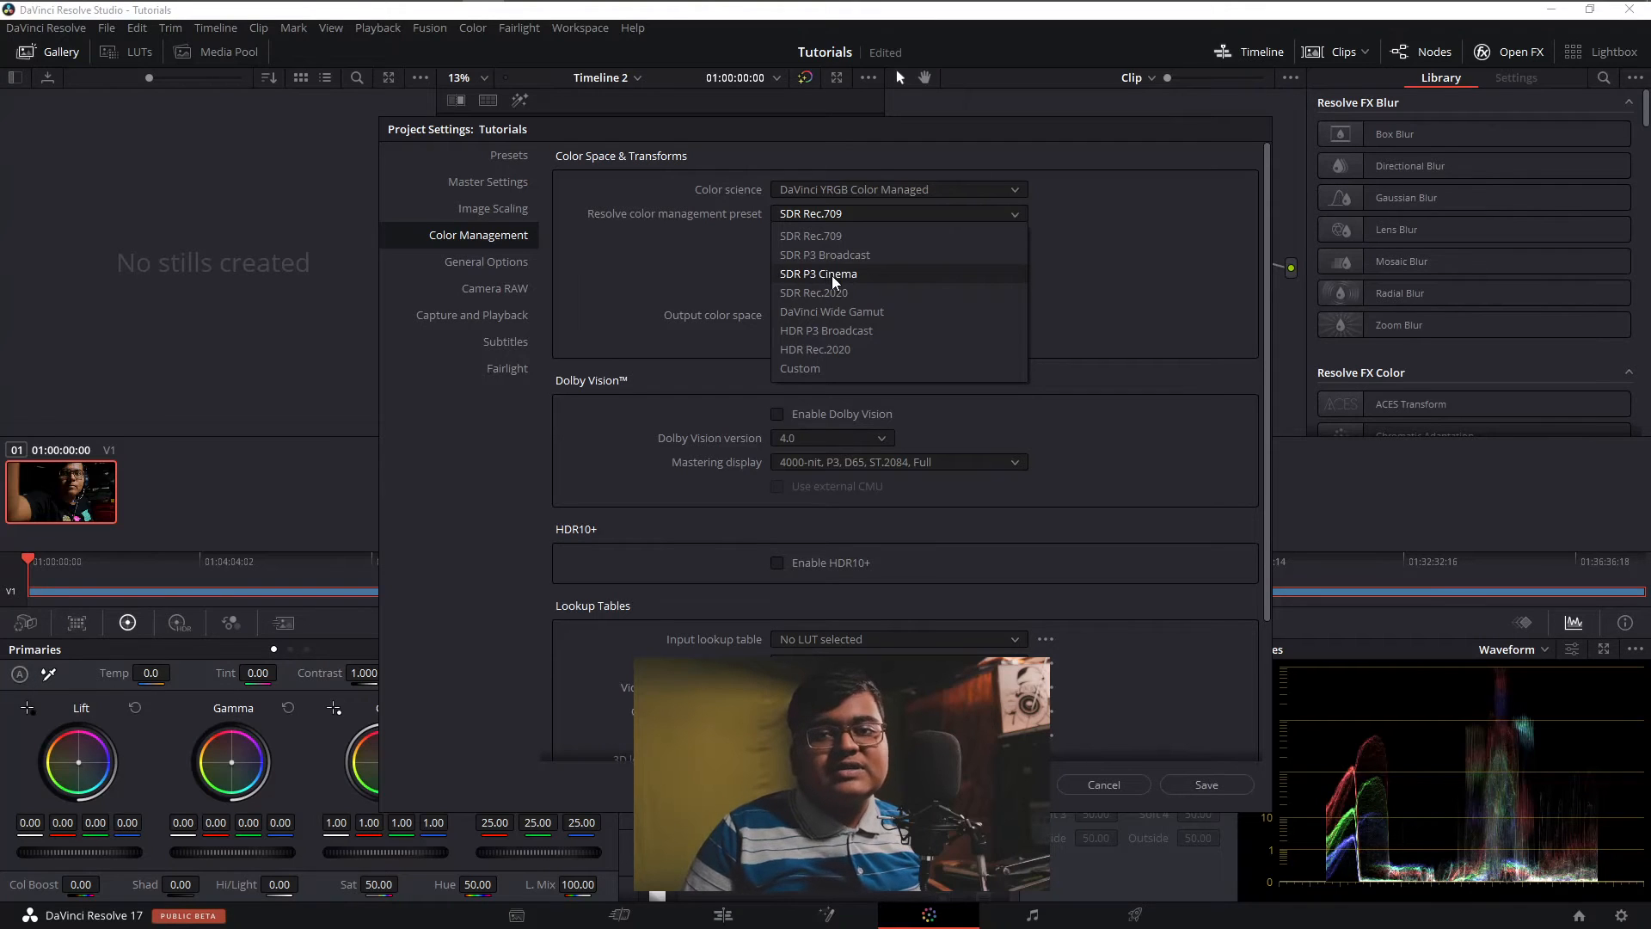
pyautogui.click(821, 333)
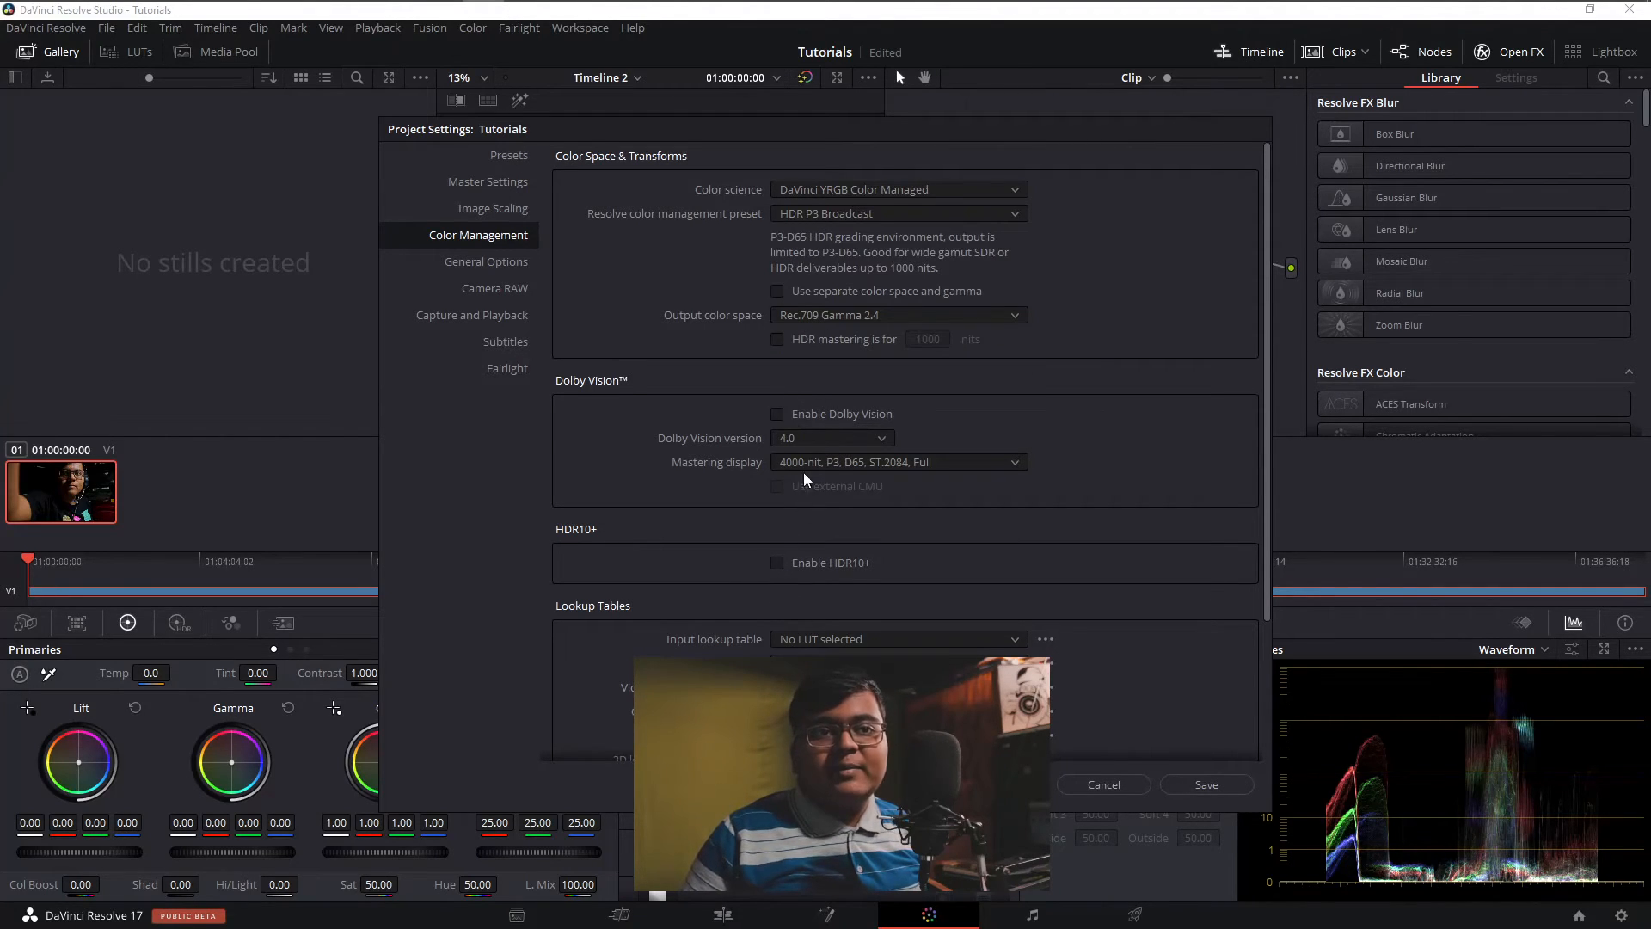
# Step: Enable Dolby Vision, set the output color space to P3-D65 ST2084 1000 nits, and save the project settings
pyautogui.click(779, 417)
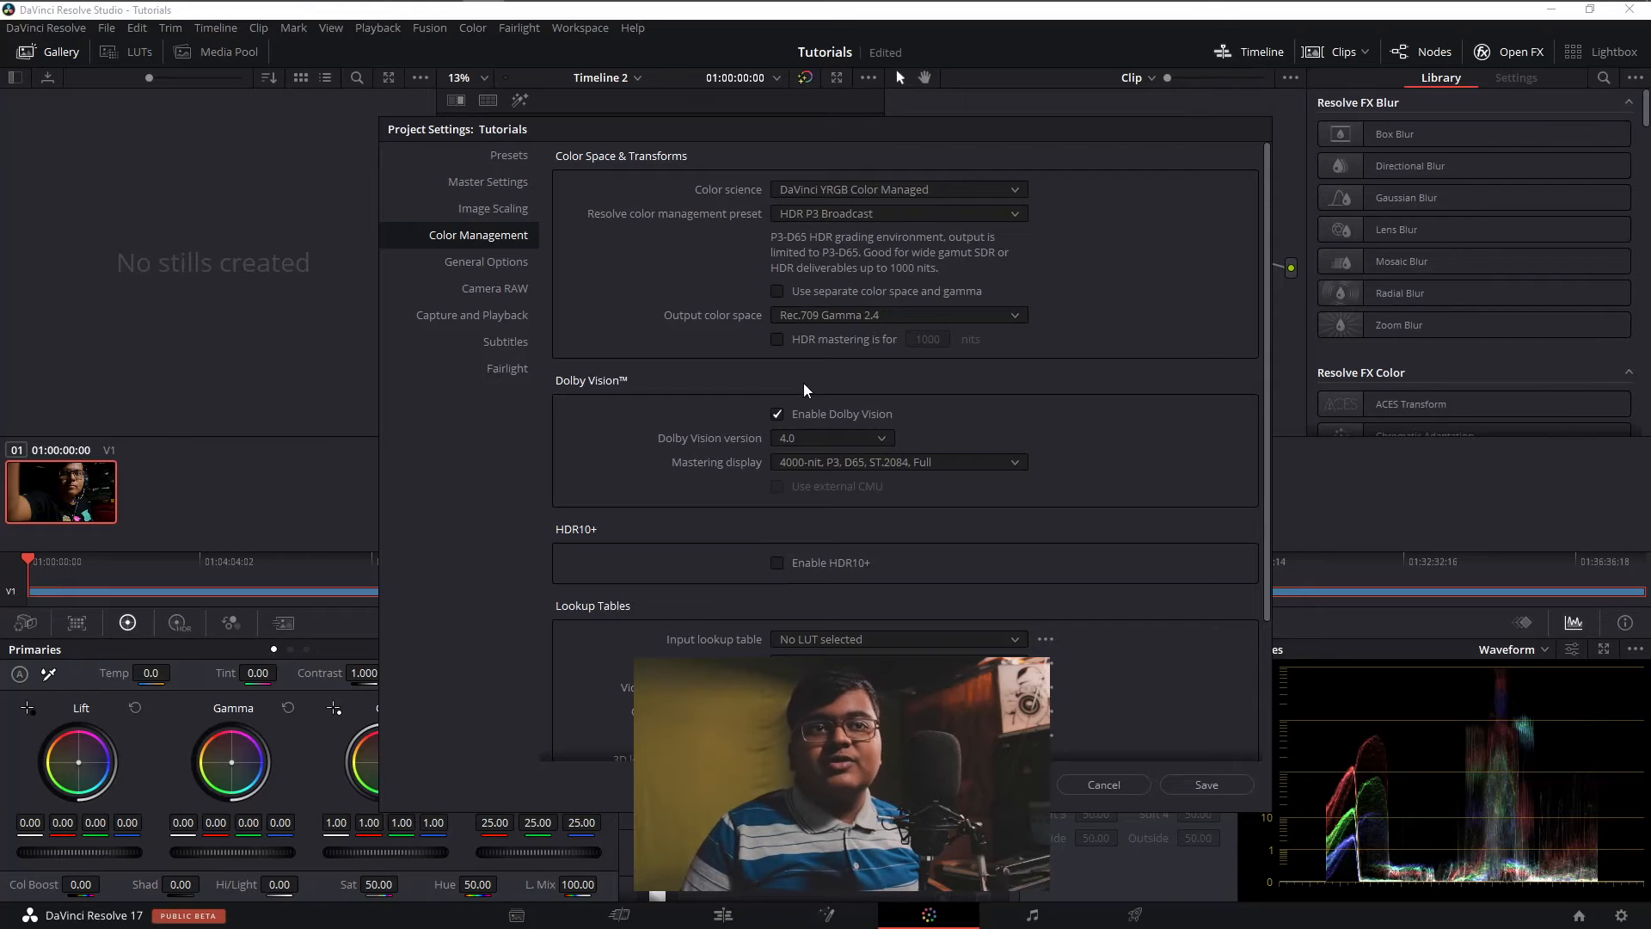
pyautogui.click(795, 325)
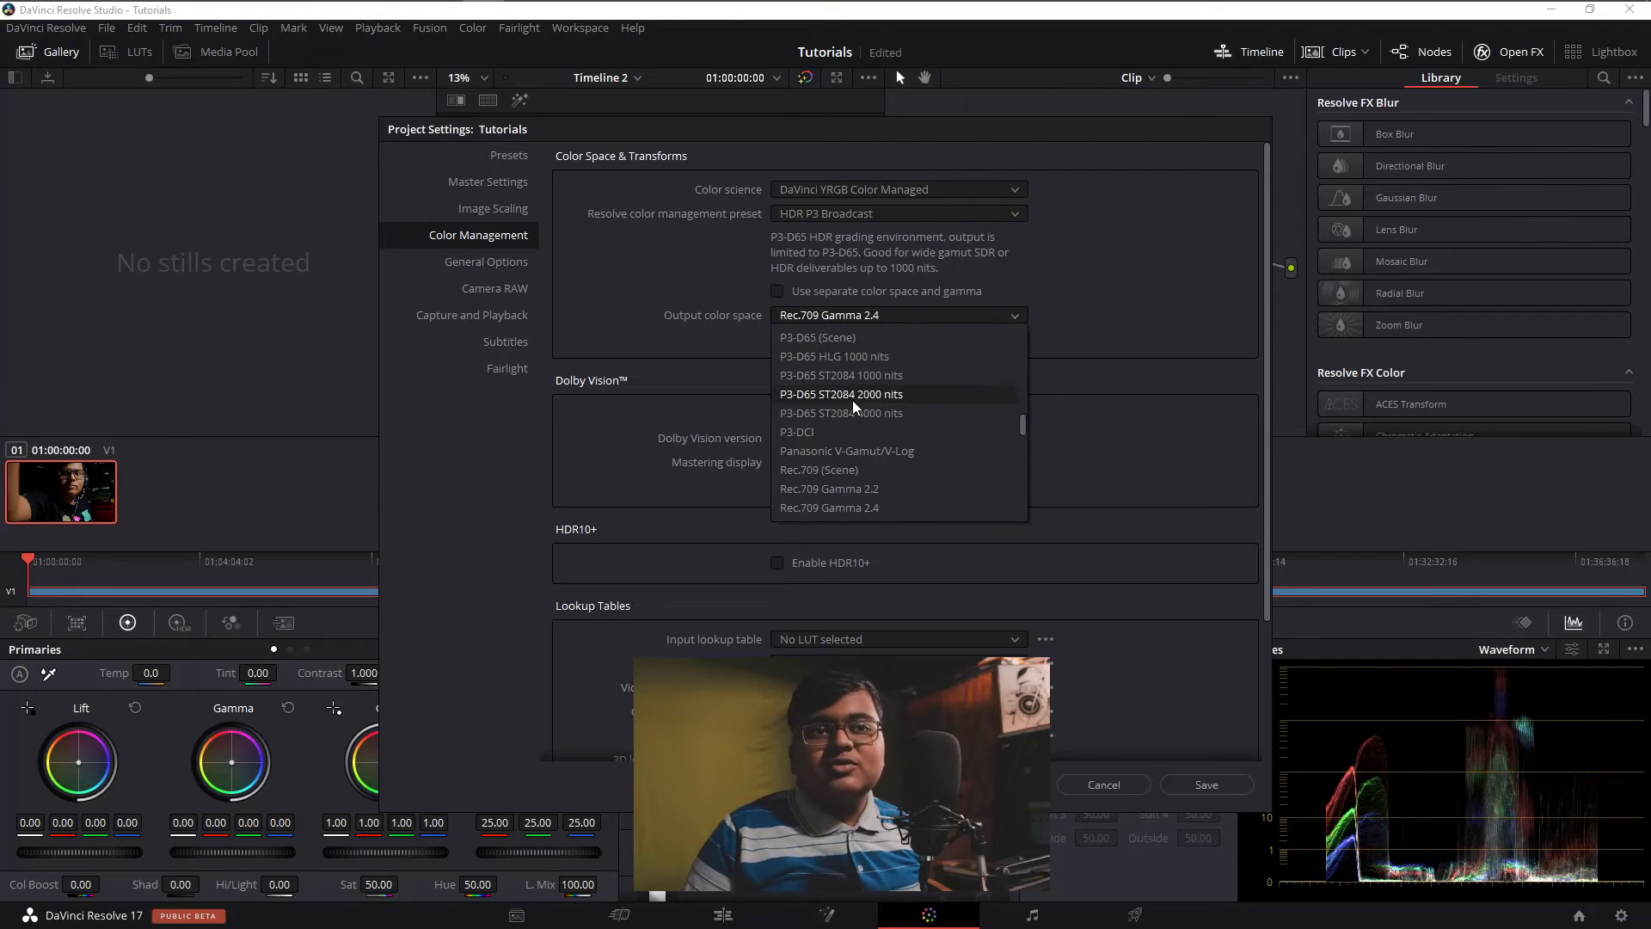
pyautogui.click(804, 379)
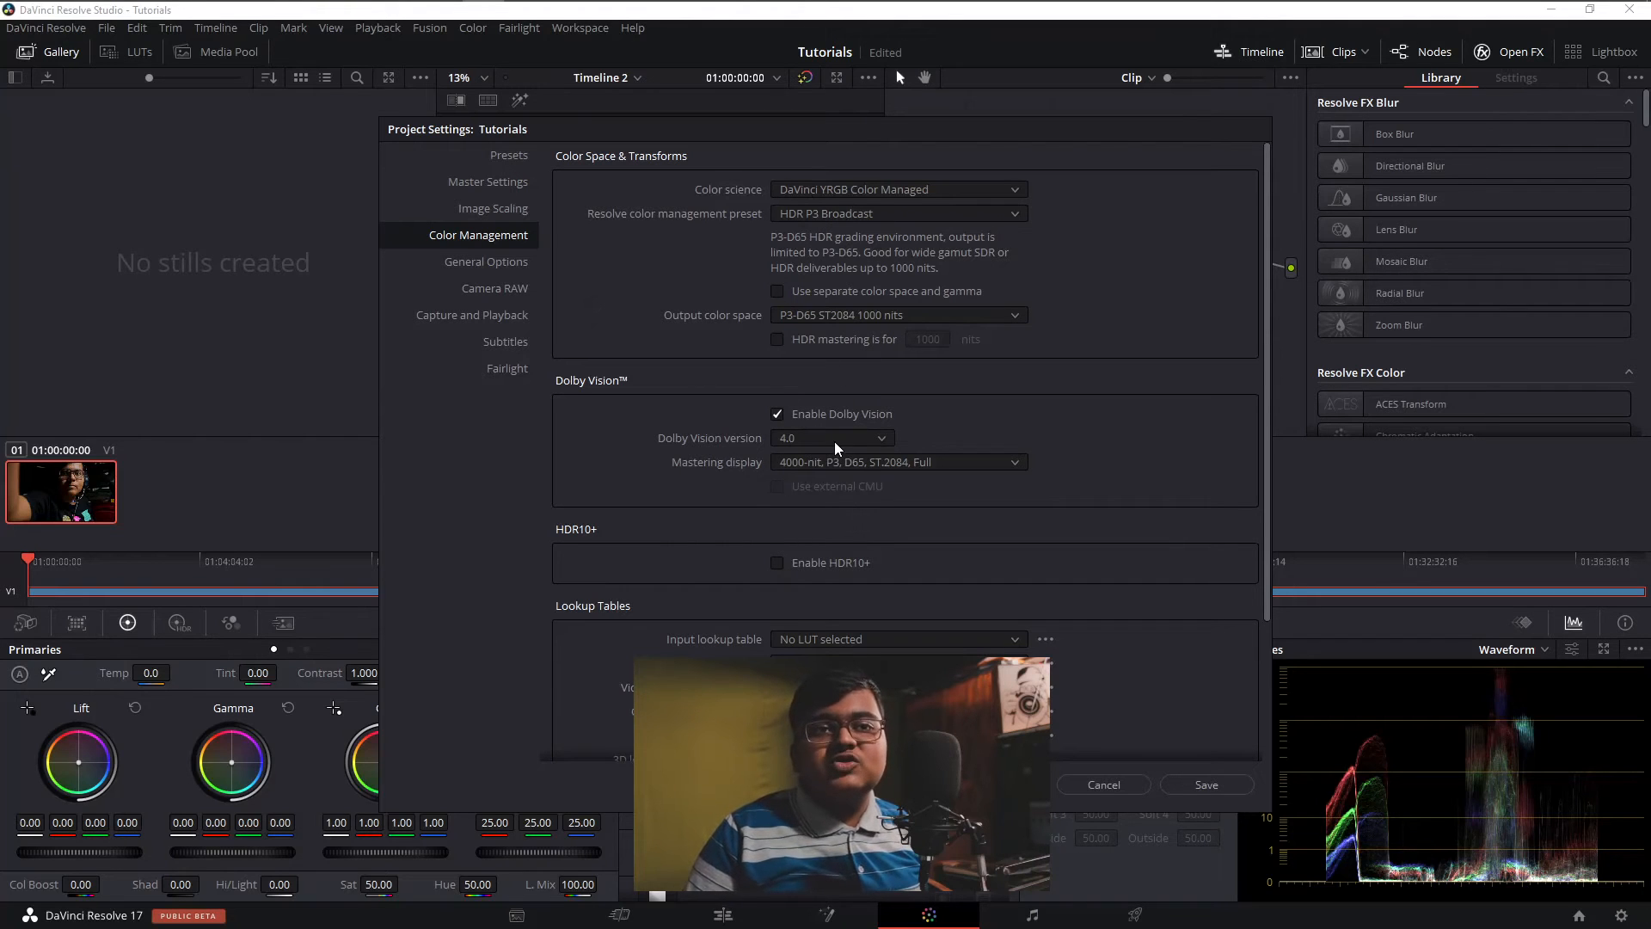
pyautogui.click(1184, 790)
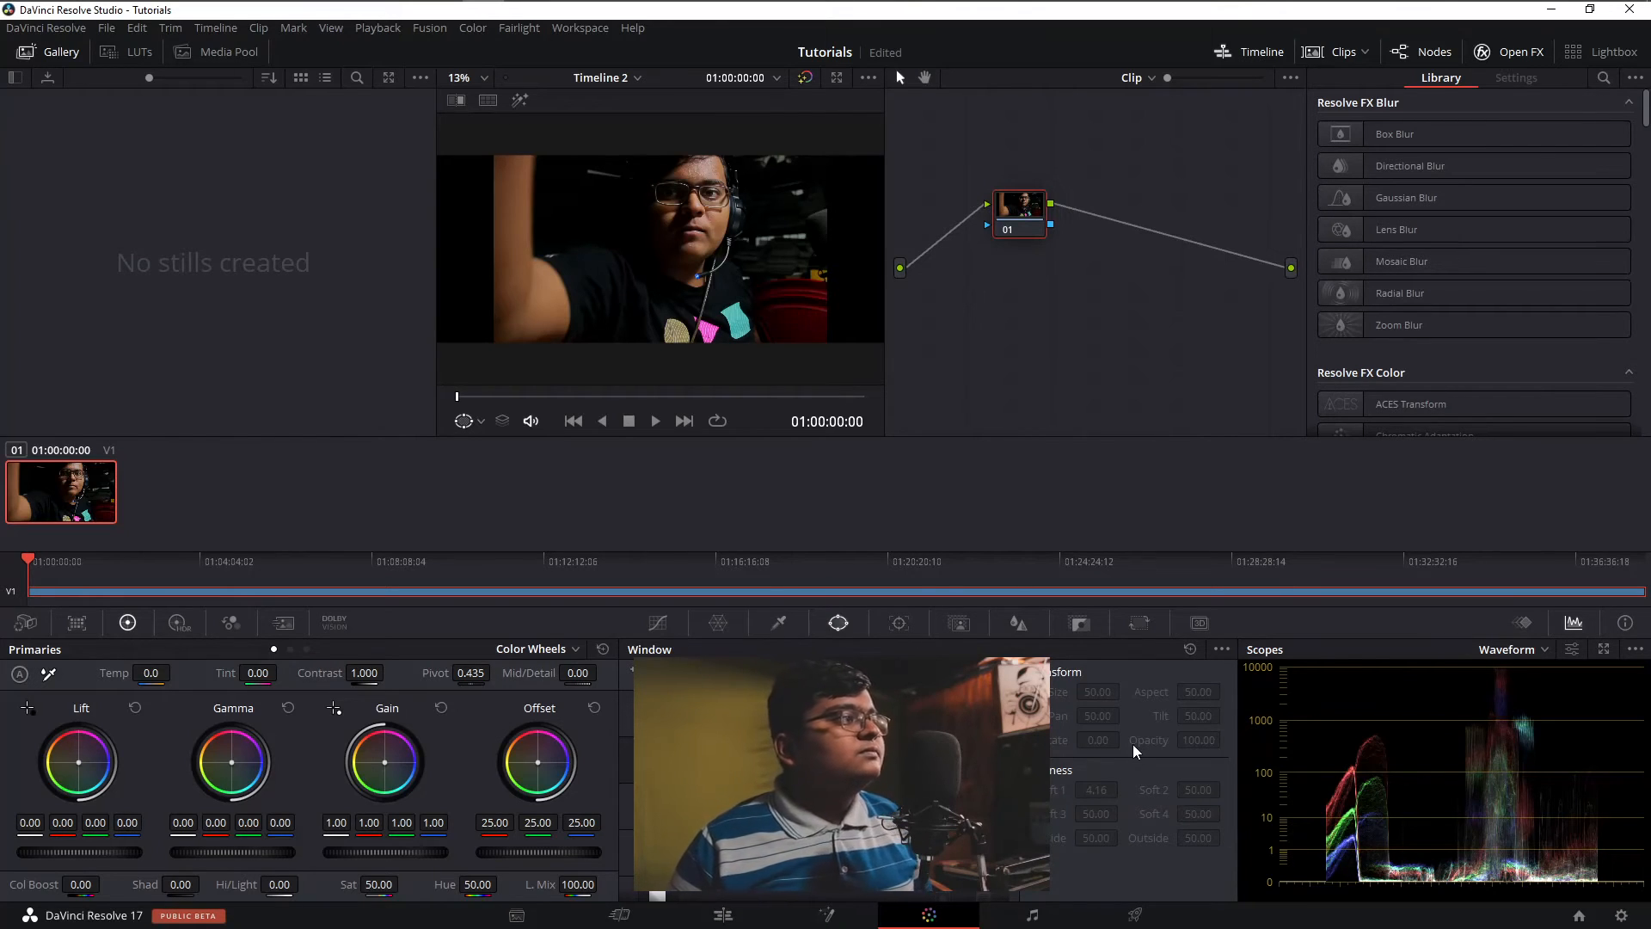
# Step: Zoom in the nested Timeline 1 clip uniformly so its image fills the width of the DCI Scope frame
pyautogui.click(335, 623)
pyautogui.click(127, 623)
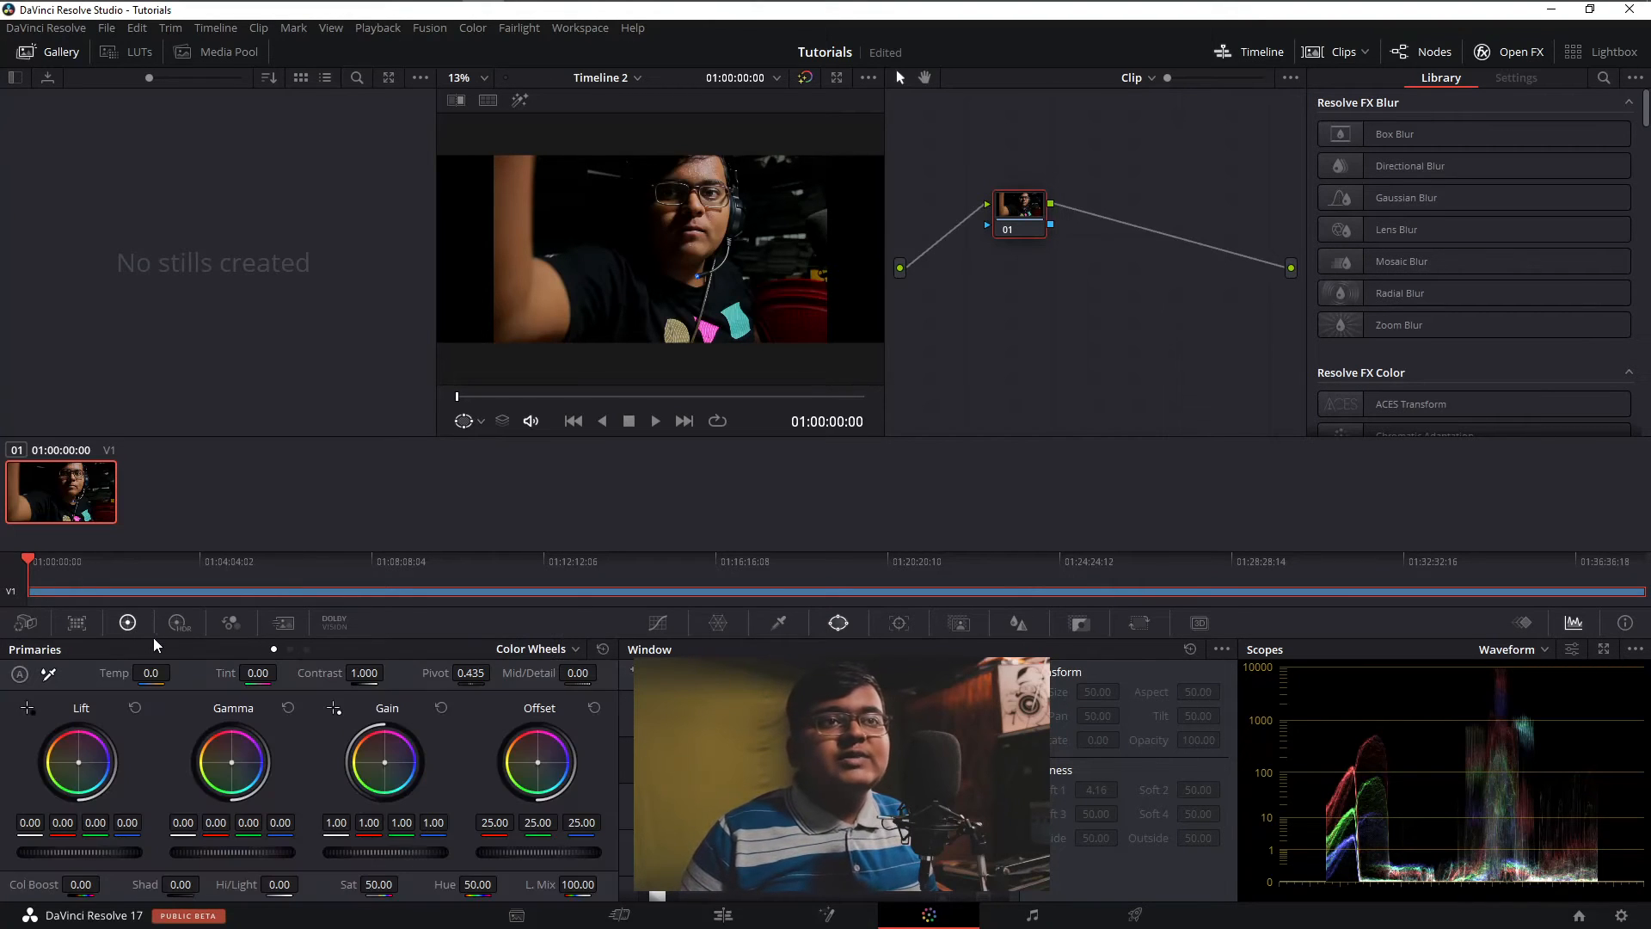
pyautogui.moveTo(1016, 220); pyautogui.dragTo(953, 197)
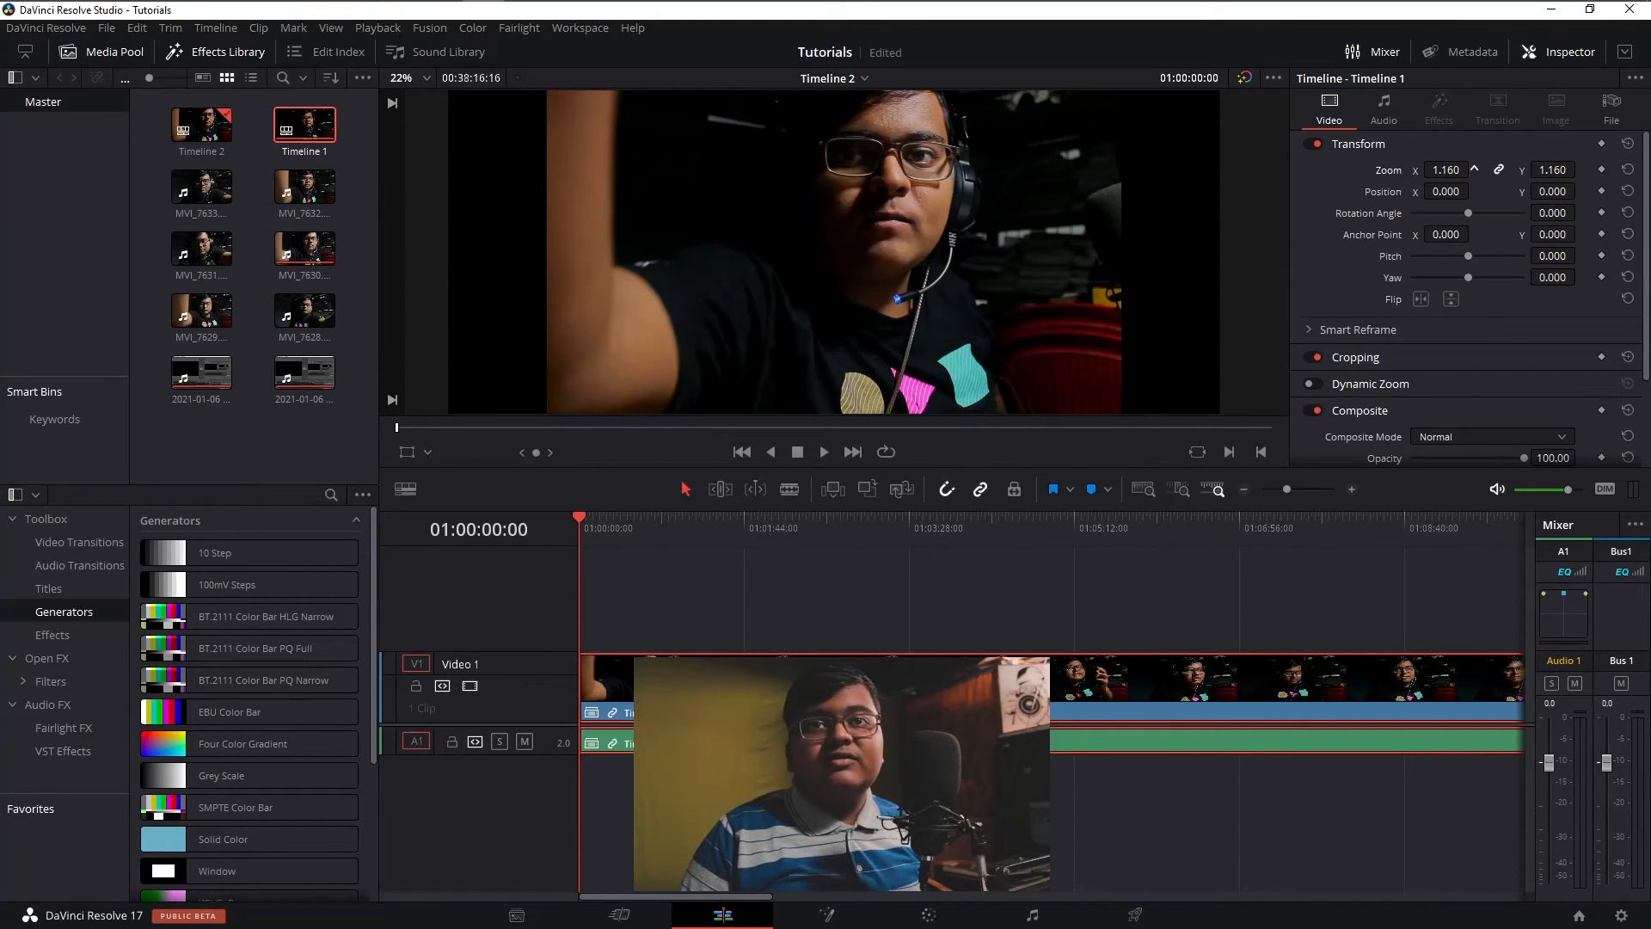
pyautogui.moveTo(1469, 170); pyautogui.dragTo(1487, 169)
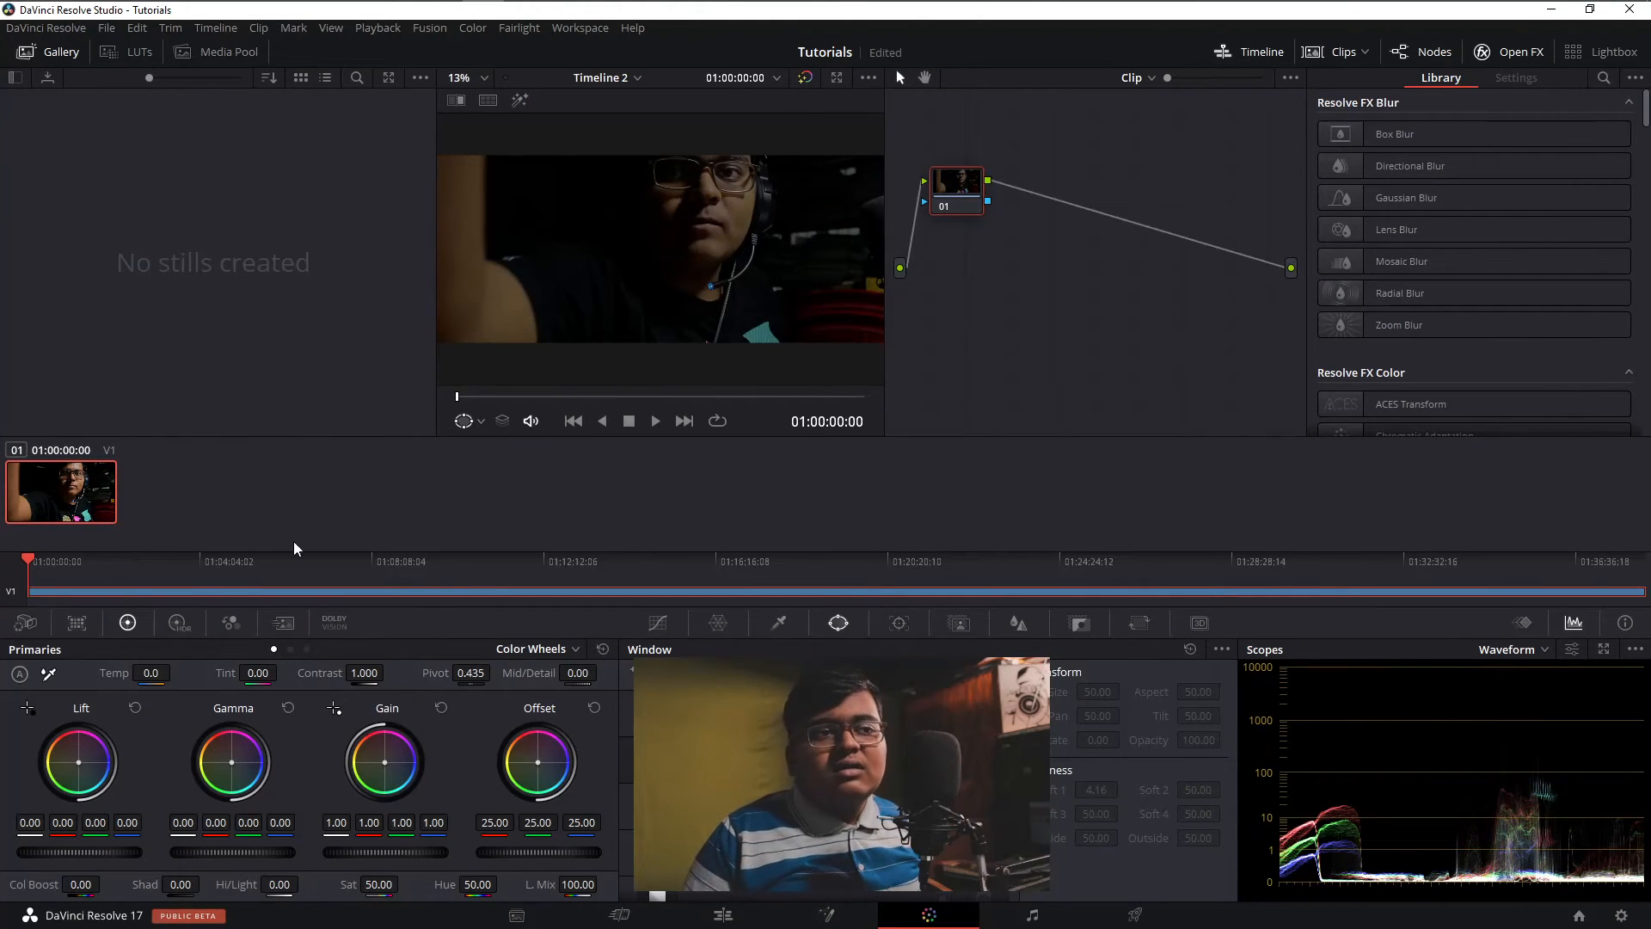
# Step: Run the Dolby Vision analysis on the selected clip with the 100-nit, BT.709, BT.1886, Full target display output
pyautogui.click(336, 625)
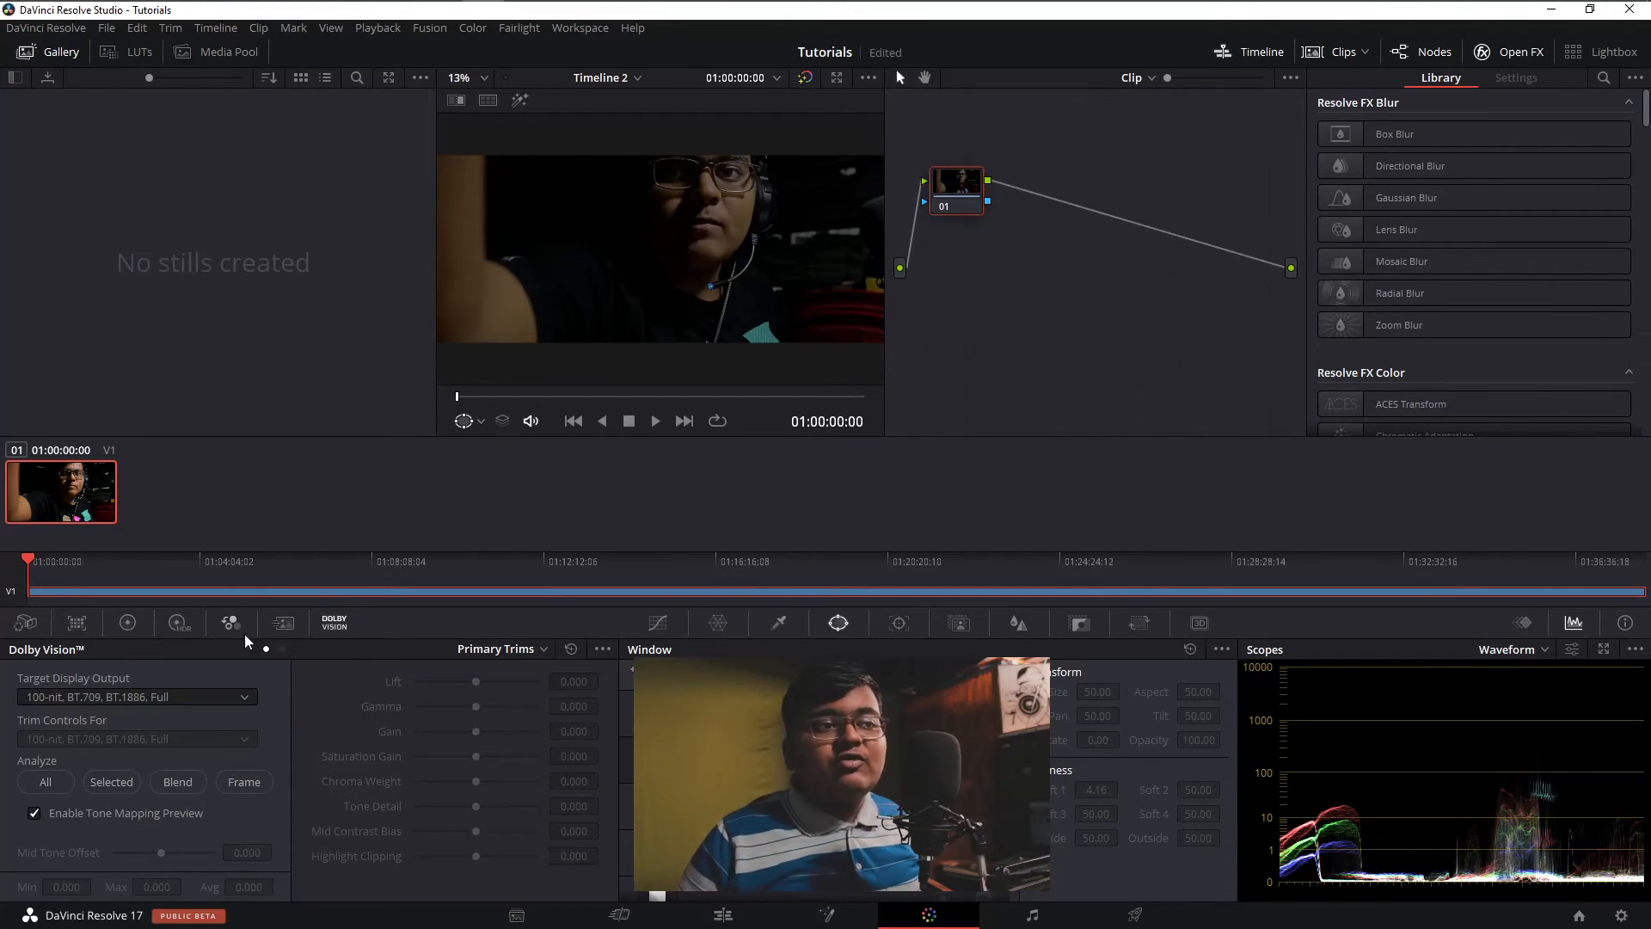
pyautogui.click(138, 698)
pyautogui.click(95, 698)
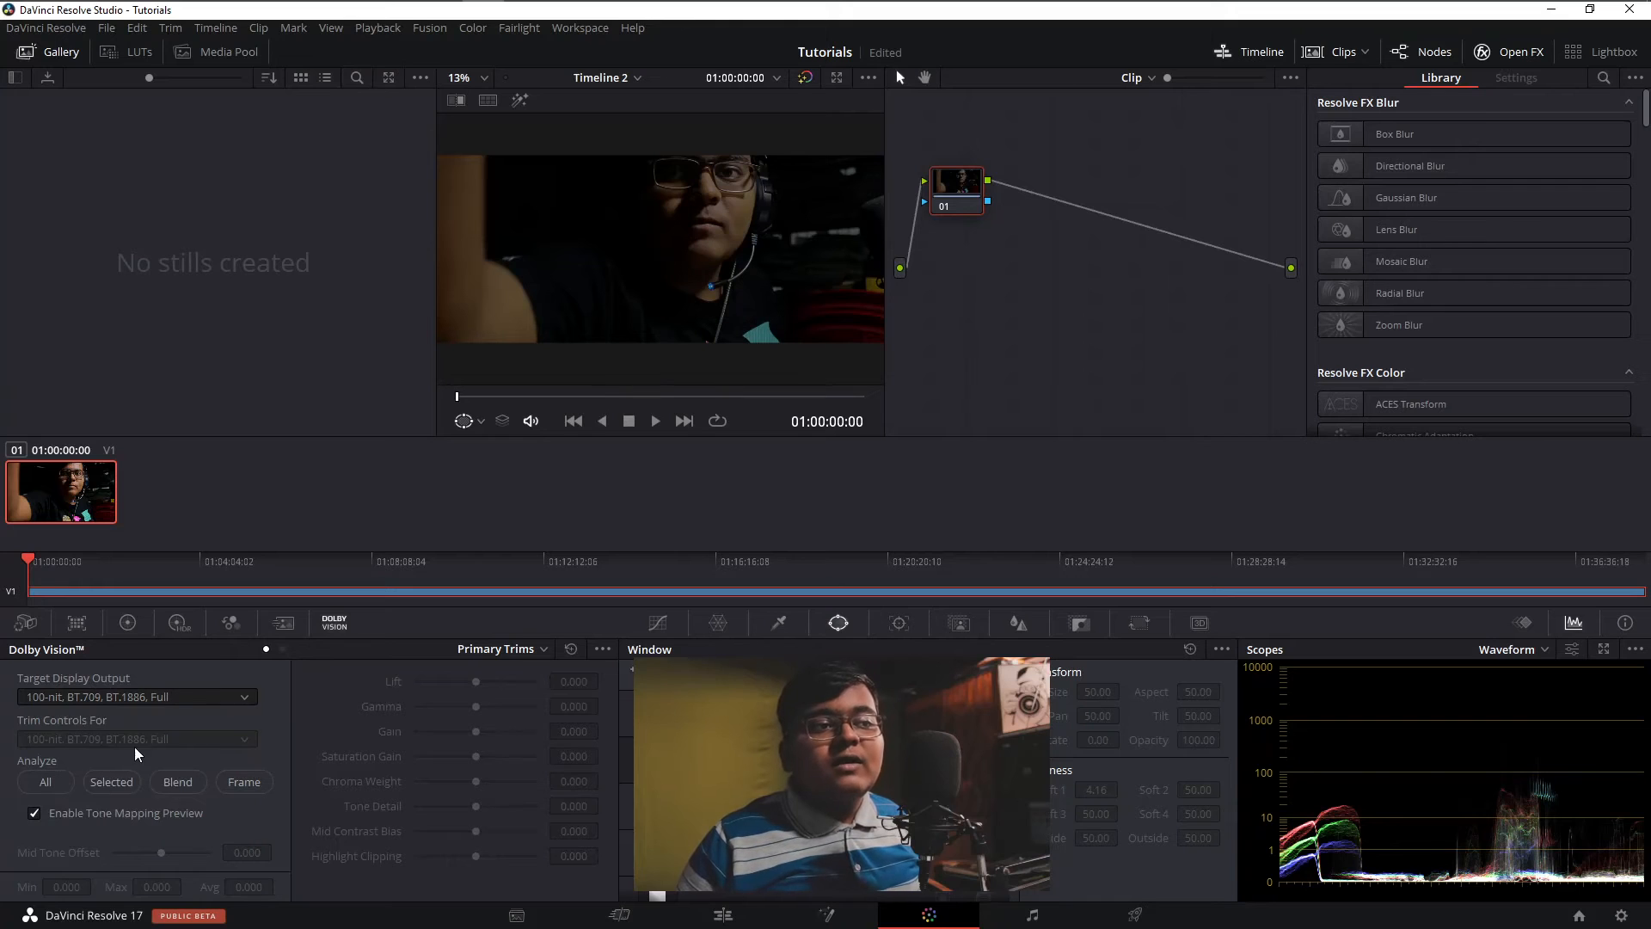
pyautogui.click(88, 783)
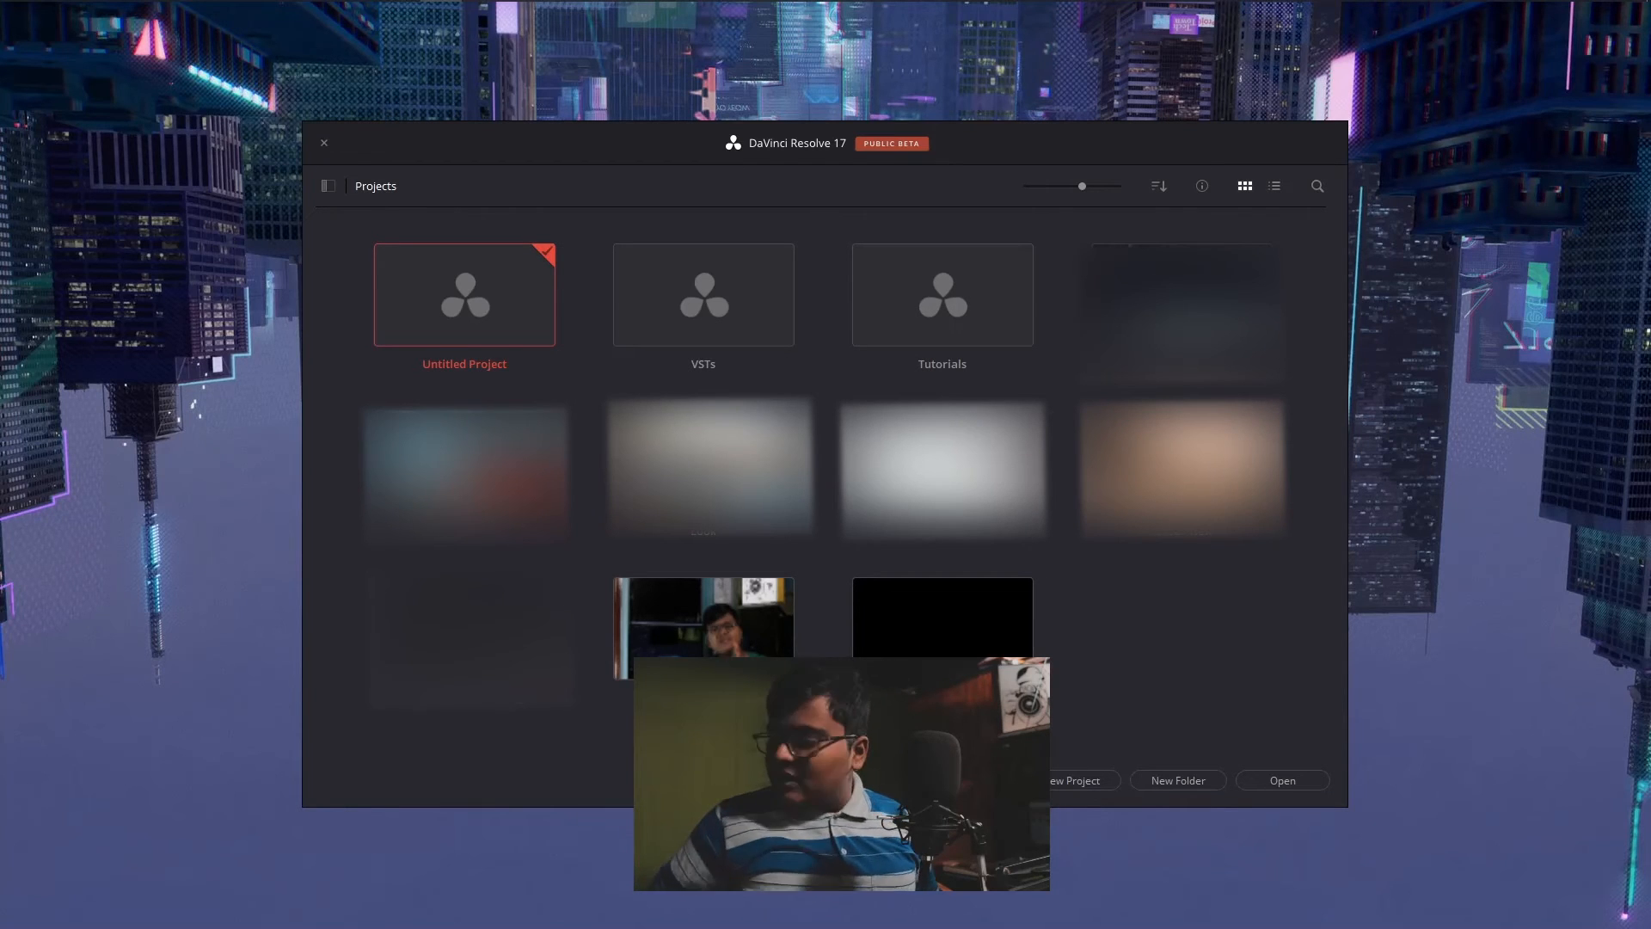
# Step: Open the Tutorials project and set the Bus 1 audio format to Dolby Atmos 5.1.2
pyautogui.doubleClick(985, 325)
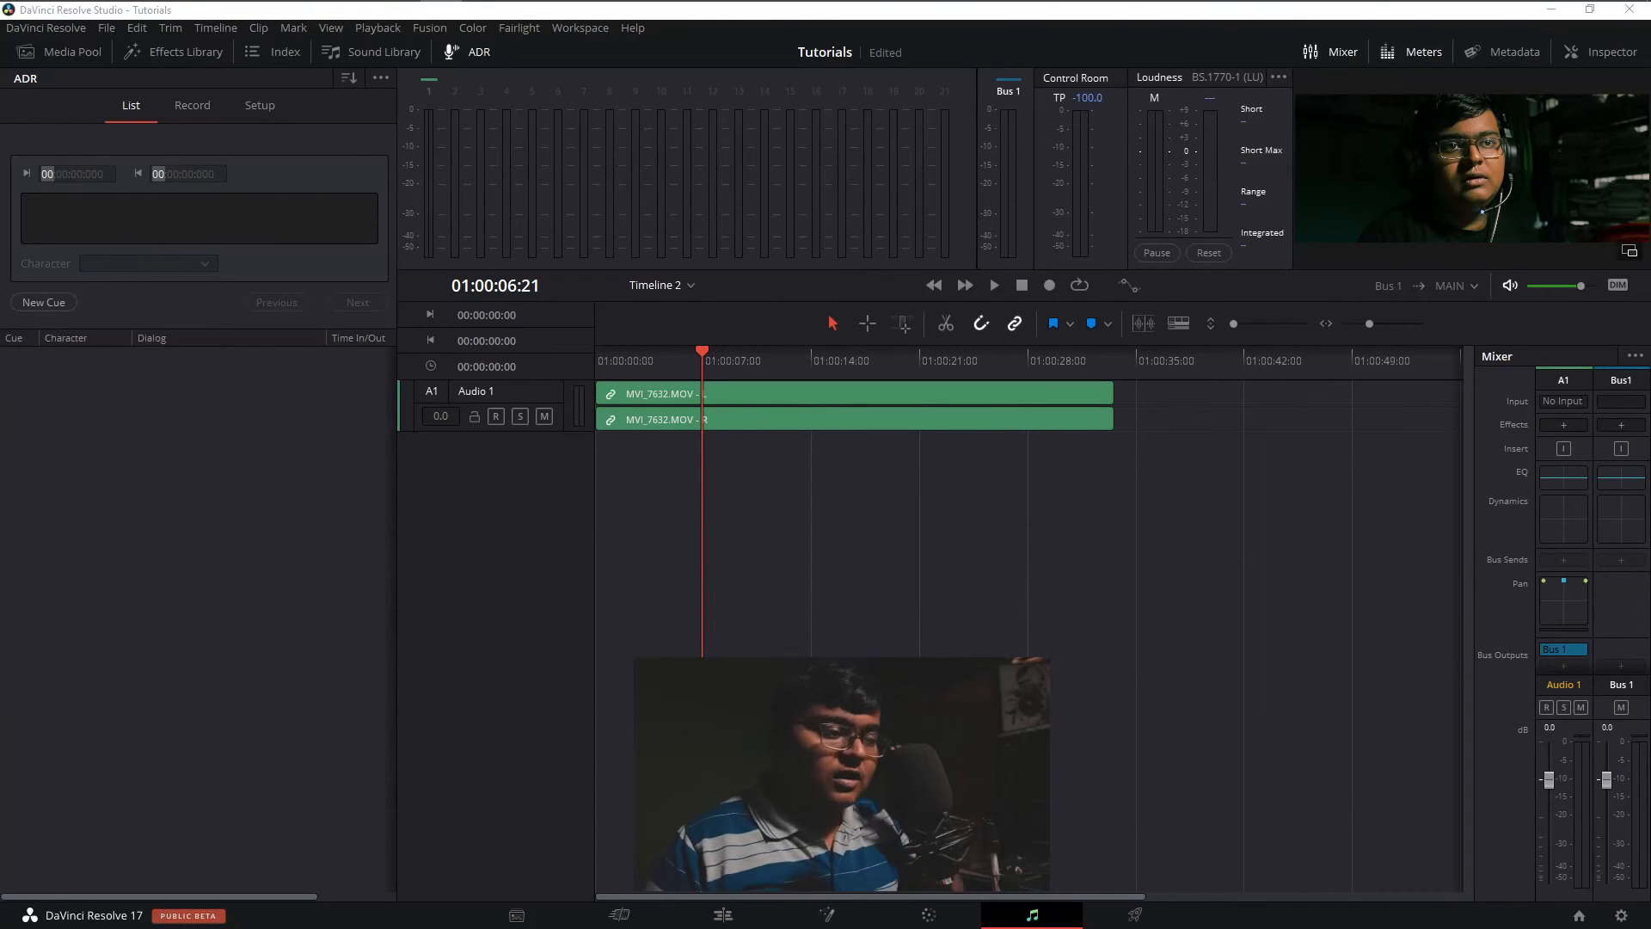
pyautogui.click(535, 27)
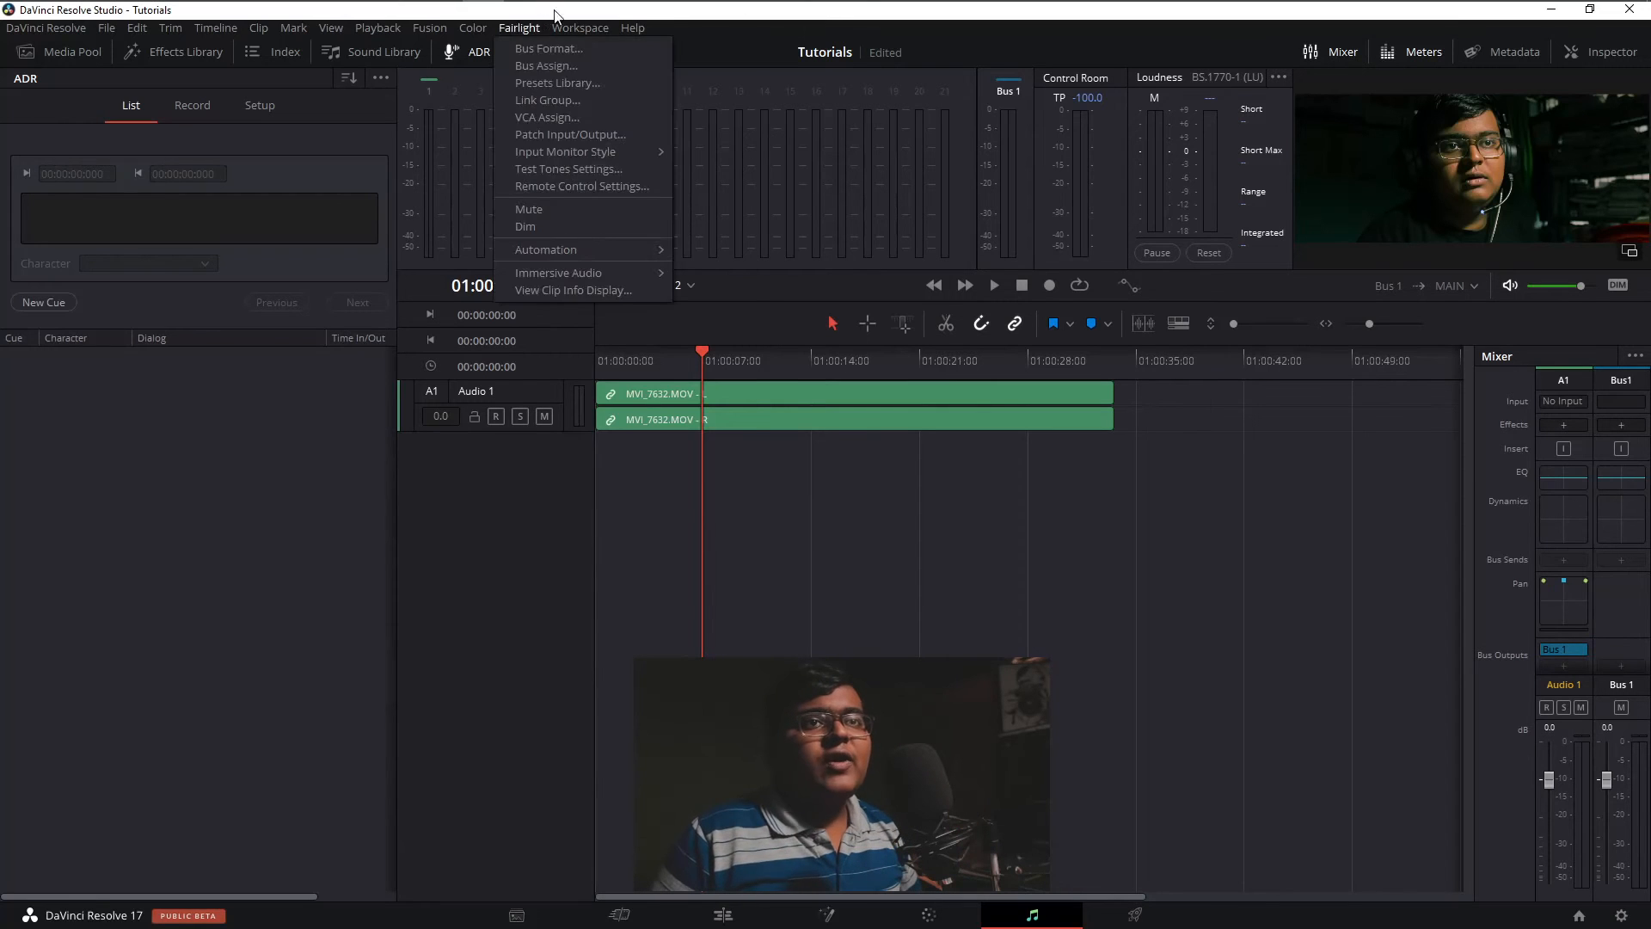
pyautogui.click(540, 48)
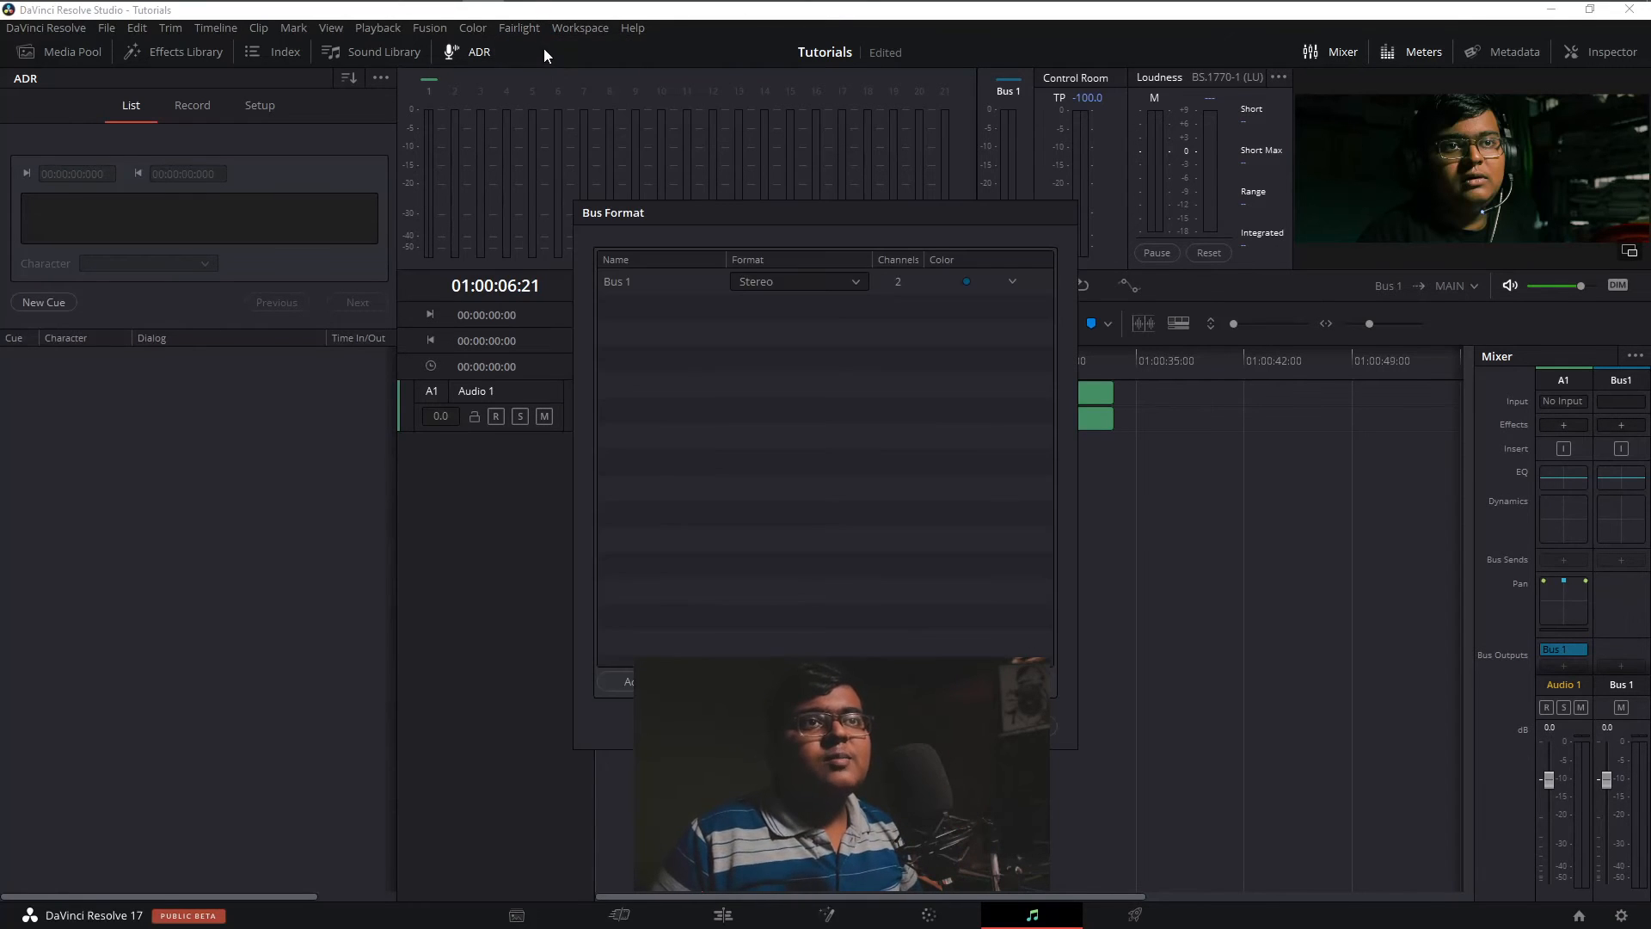
pyautogui.click(762, 278)
pyautogui.moveTo(865, 340); pyautogui.dragTo(853, 432)
pyautogui.click(817, 418)
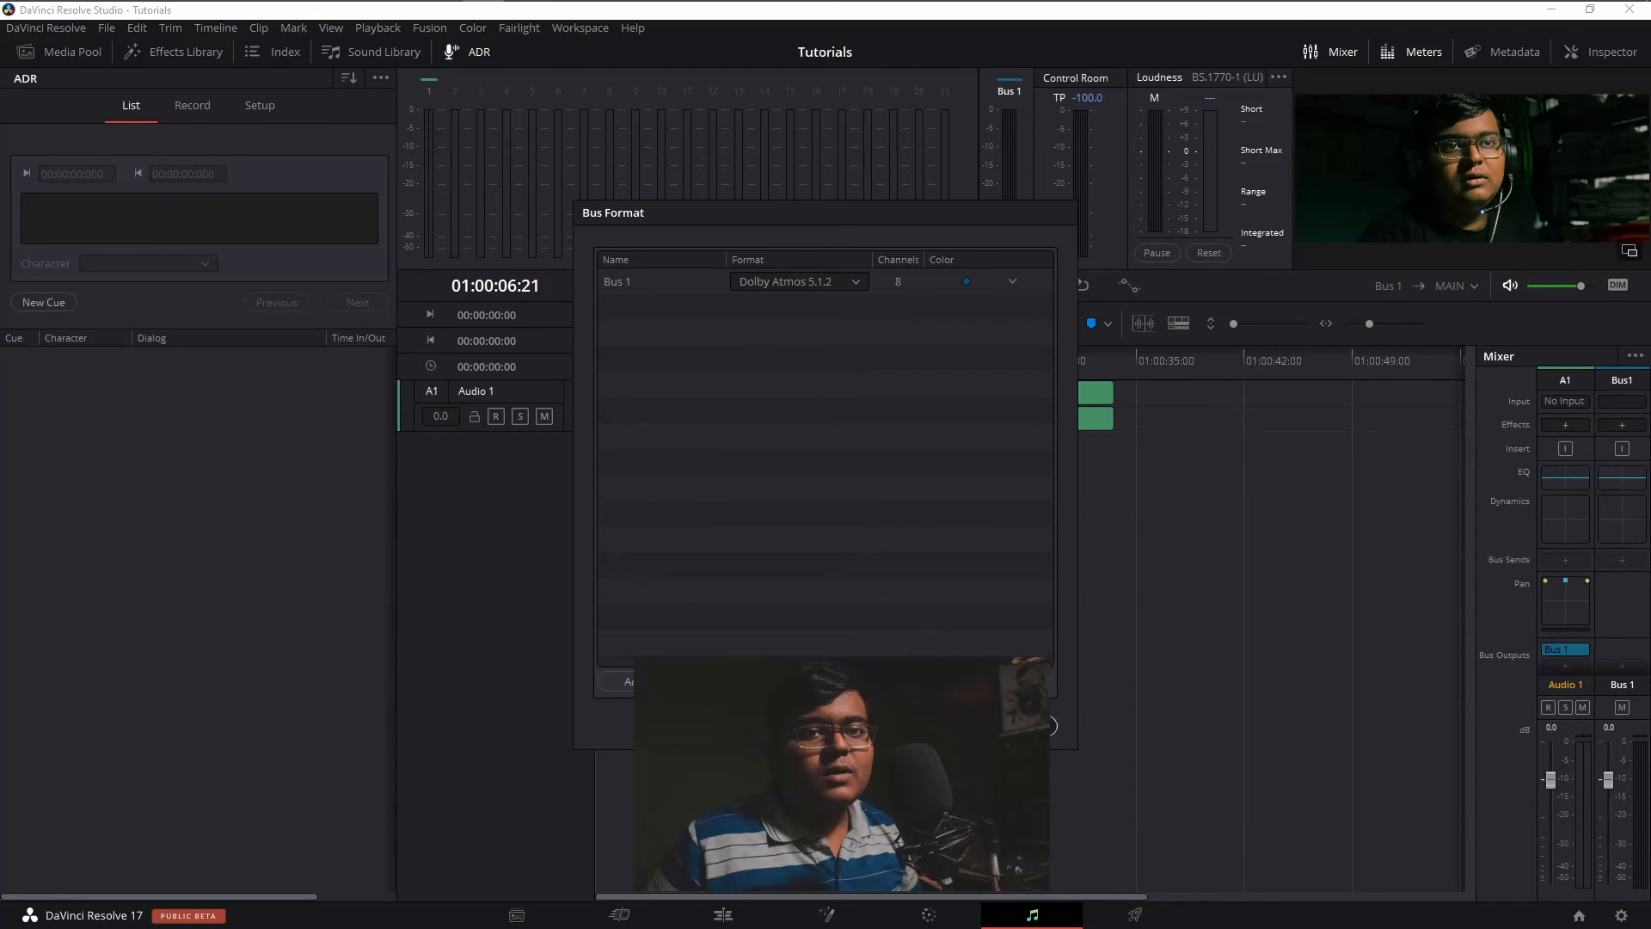
pyautogui.click(1023, 726)
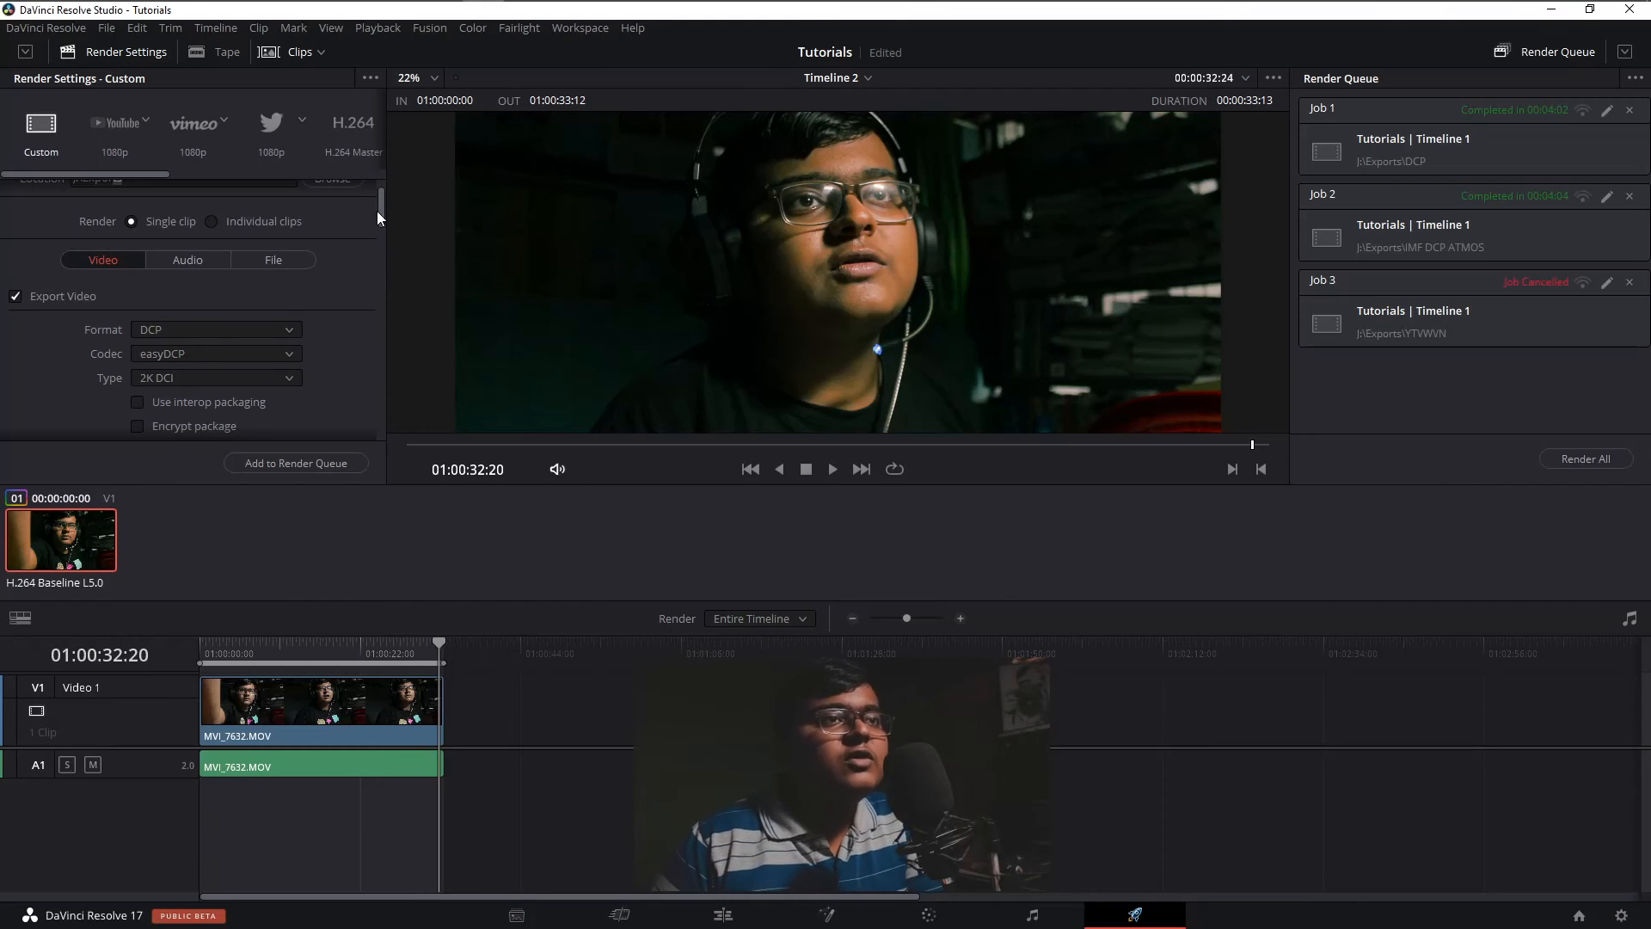
# Step: Configure the video render as DCP format with the easyDCP codec and the 4K DCI Scope type
pyautogui.moveTo(377, 210); pyautogui.dragTo(378, 203)
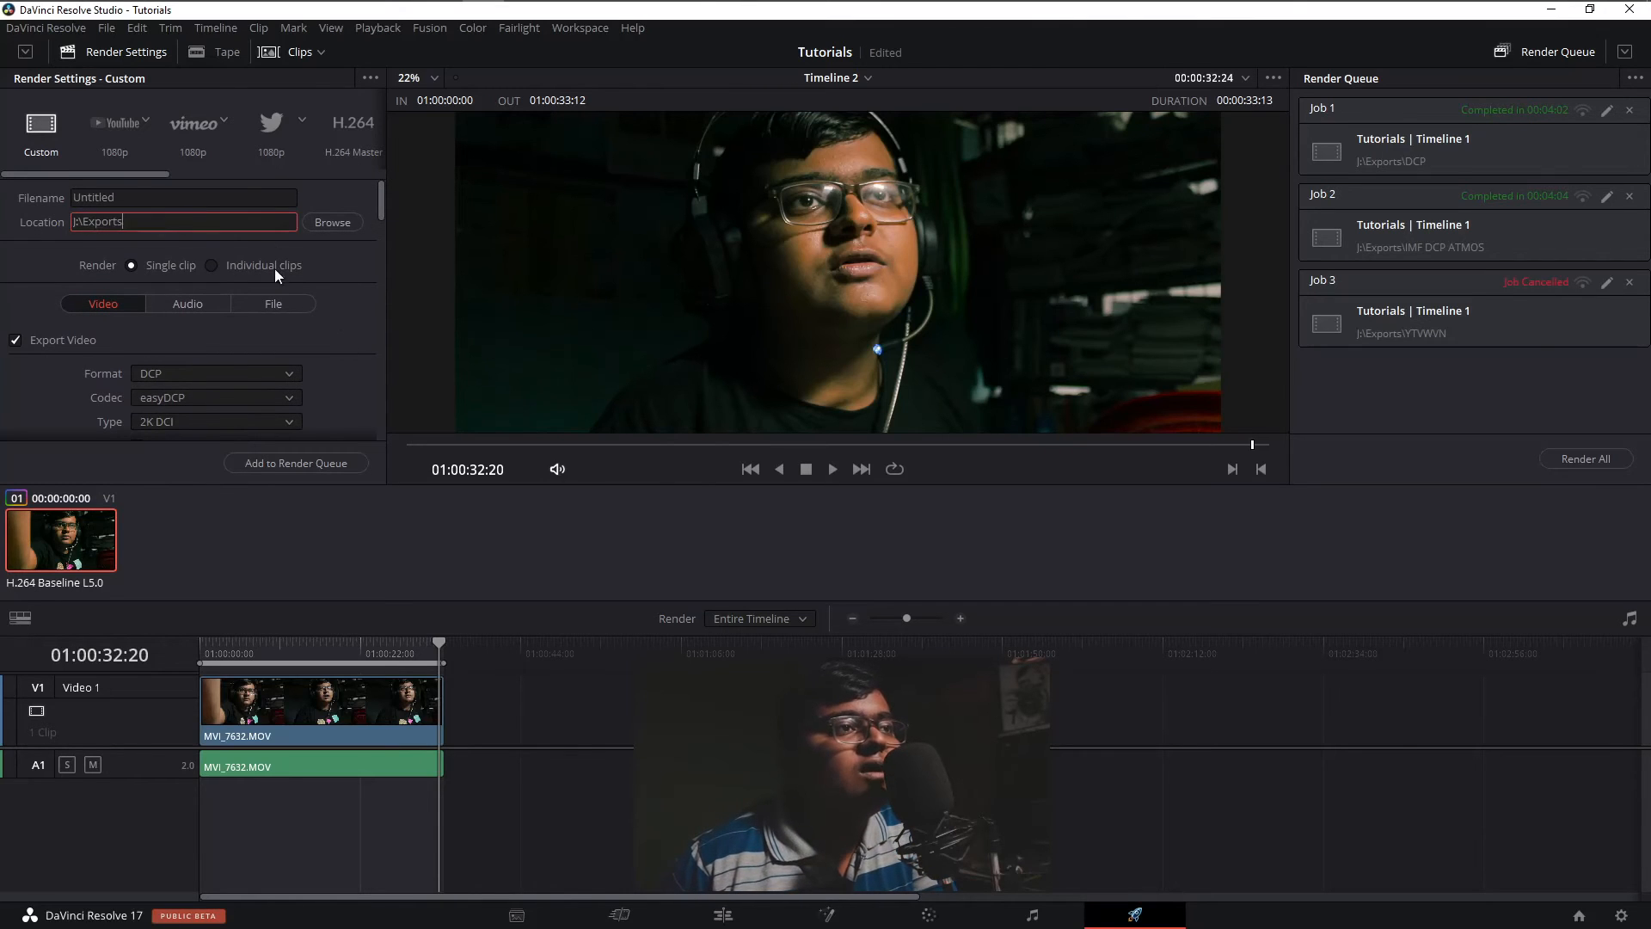
pyautogui.scroll(-2, 378, 214)
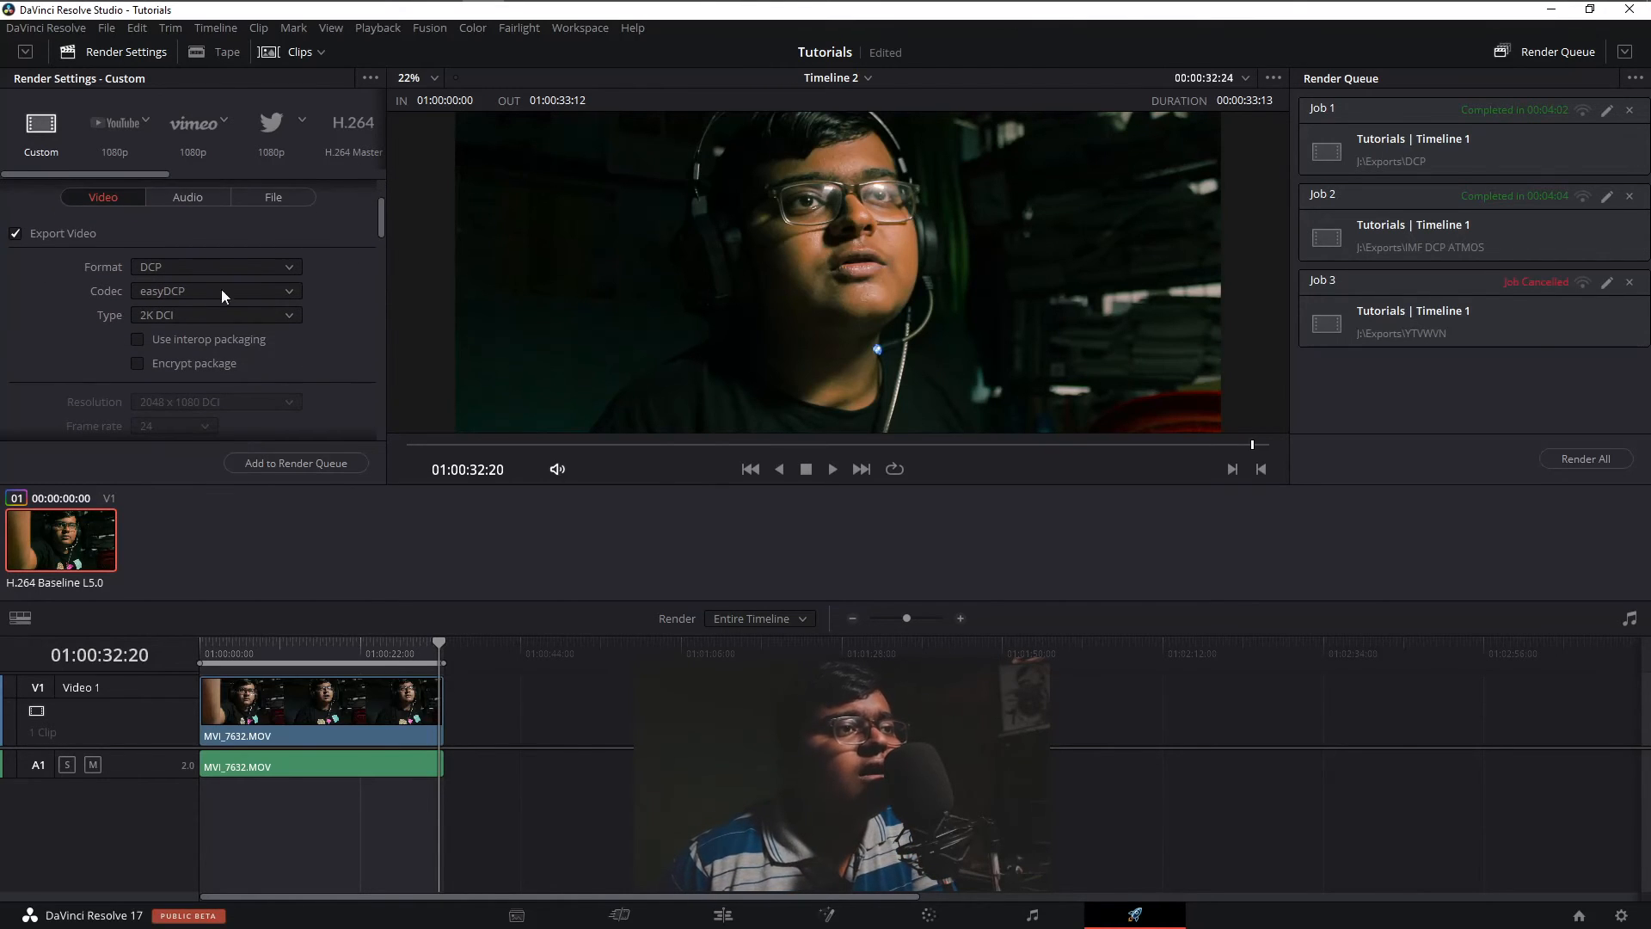
pyautogui.click(165, 266)
pyautogui.click(164, 291)
pyautogui.click(163, 291)
pyautogui.click(167, 314)
pyautogui.click(167, 314)
pyautogui.click(178, 431)
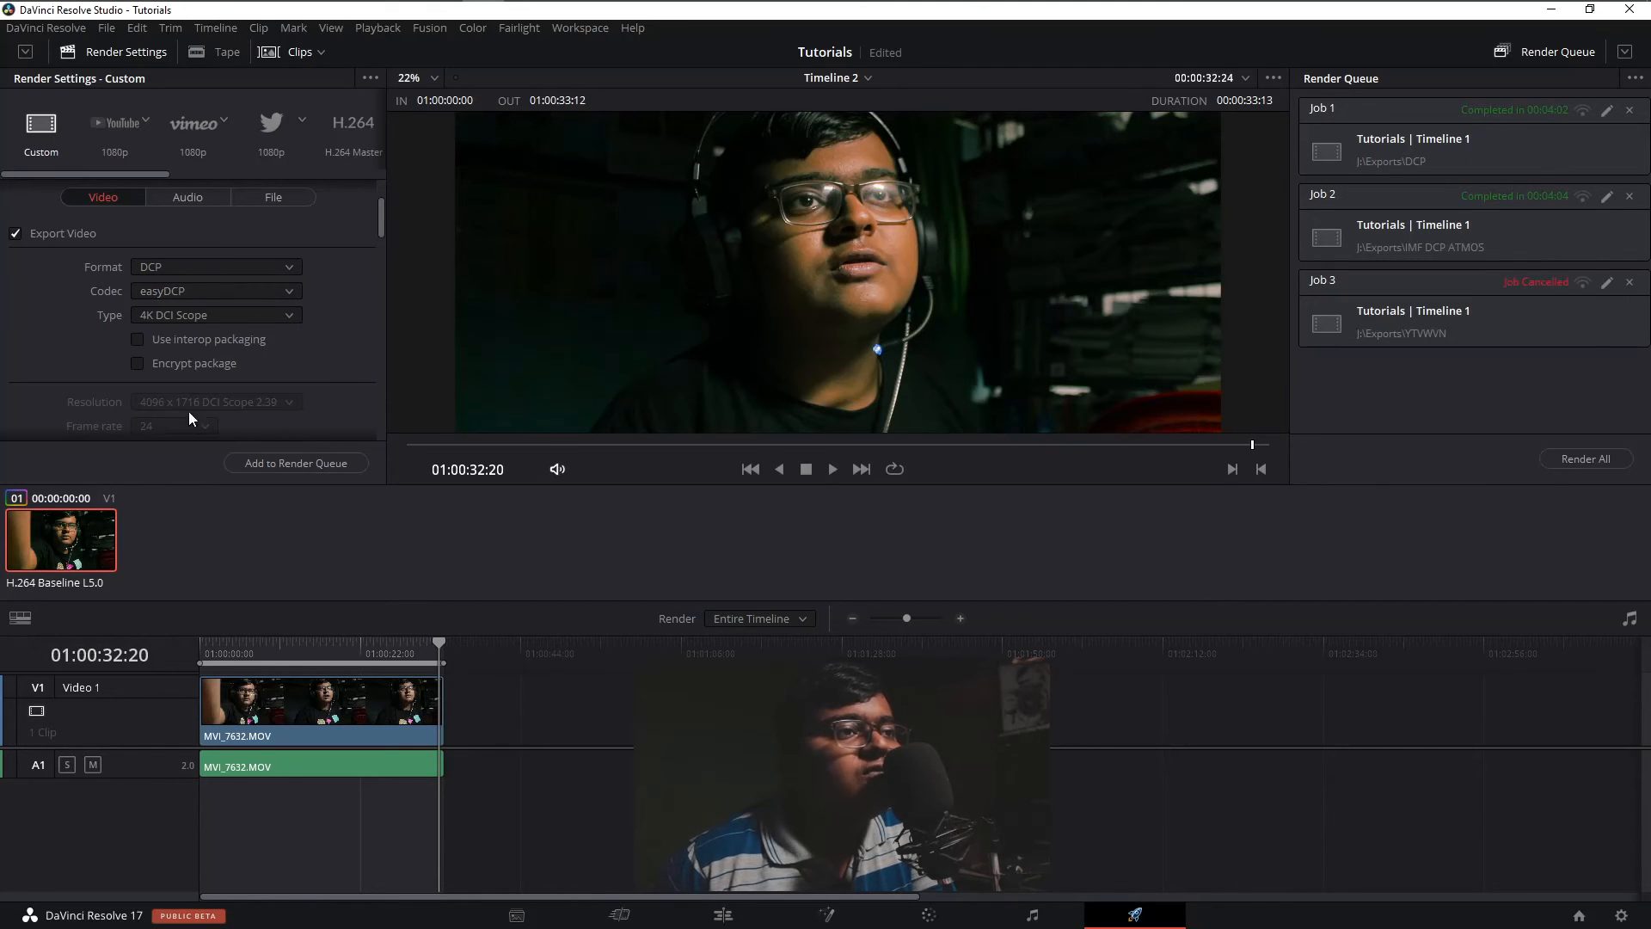
# Step: Set the render's tone mapping to Dolby Vision with the 100-nit, BT.709, BT.1886, Full target
pyautogui.moveTo(383, 213); pyautogui.dragTo(381, 317)
pyautogui.click(215, 325)
pyautogui.click(204, 359)
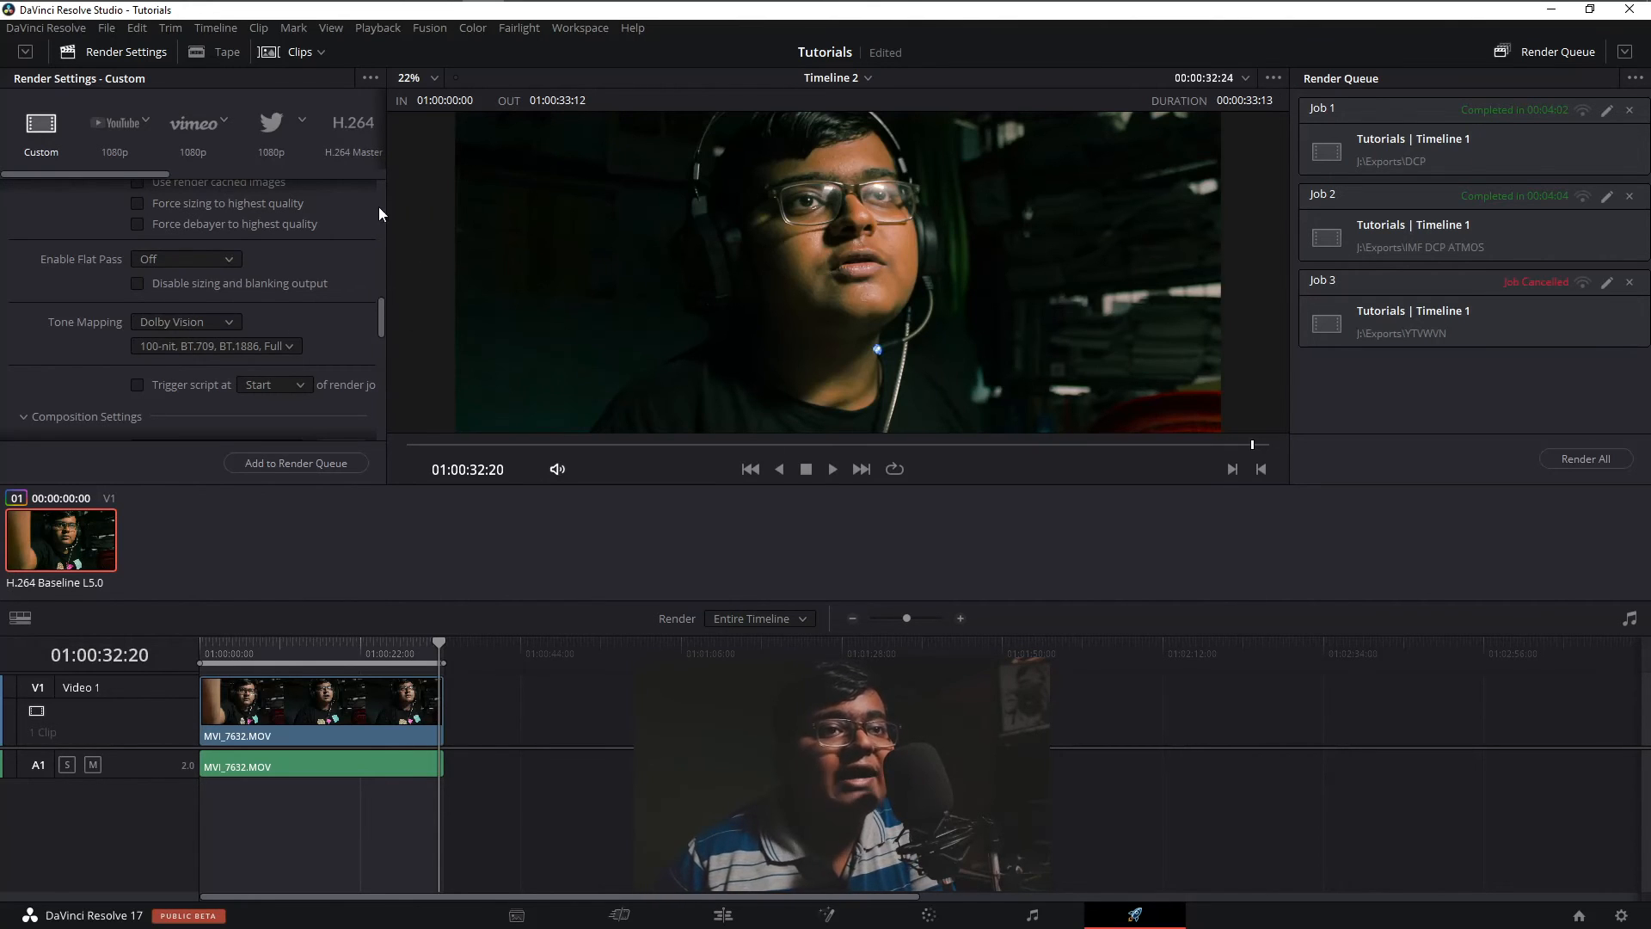
pyautogui.scroll(-5, 379, 327)
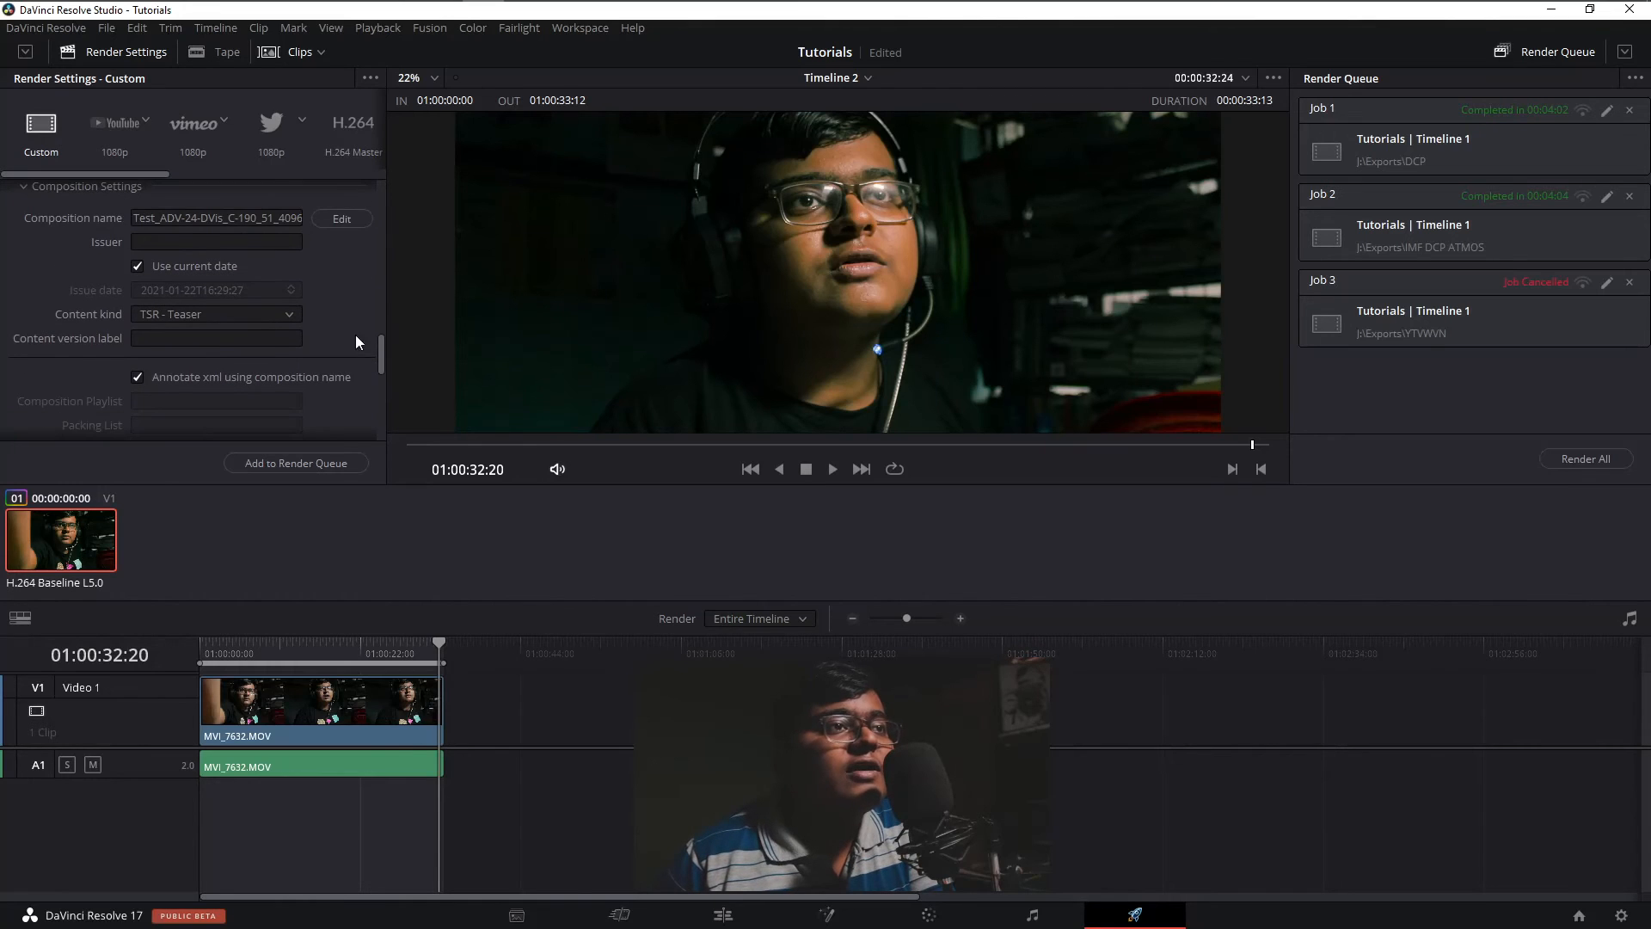
# Step: Open the composition name generator and examine the available content types and audio languages
pyautogui.click(341, 220)
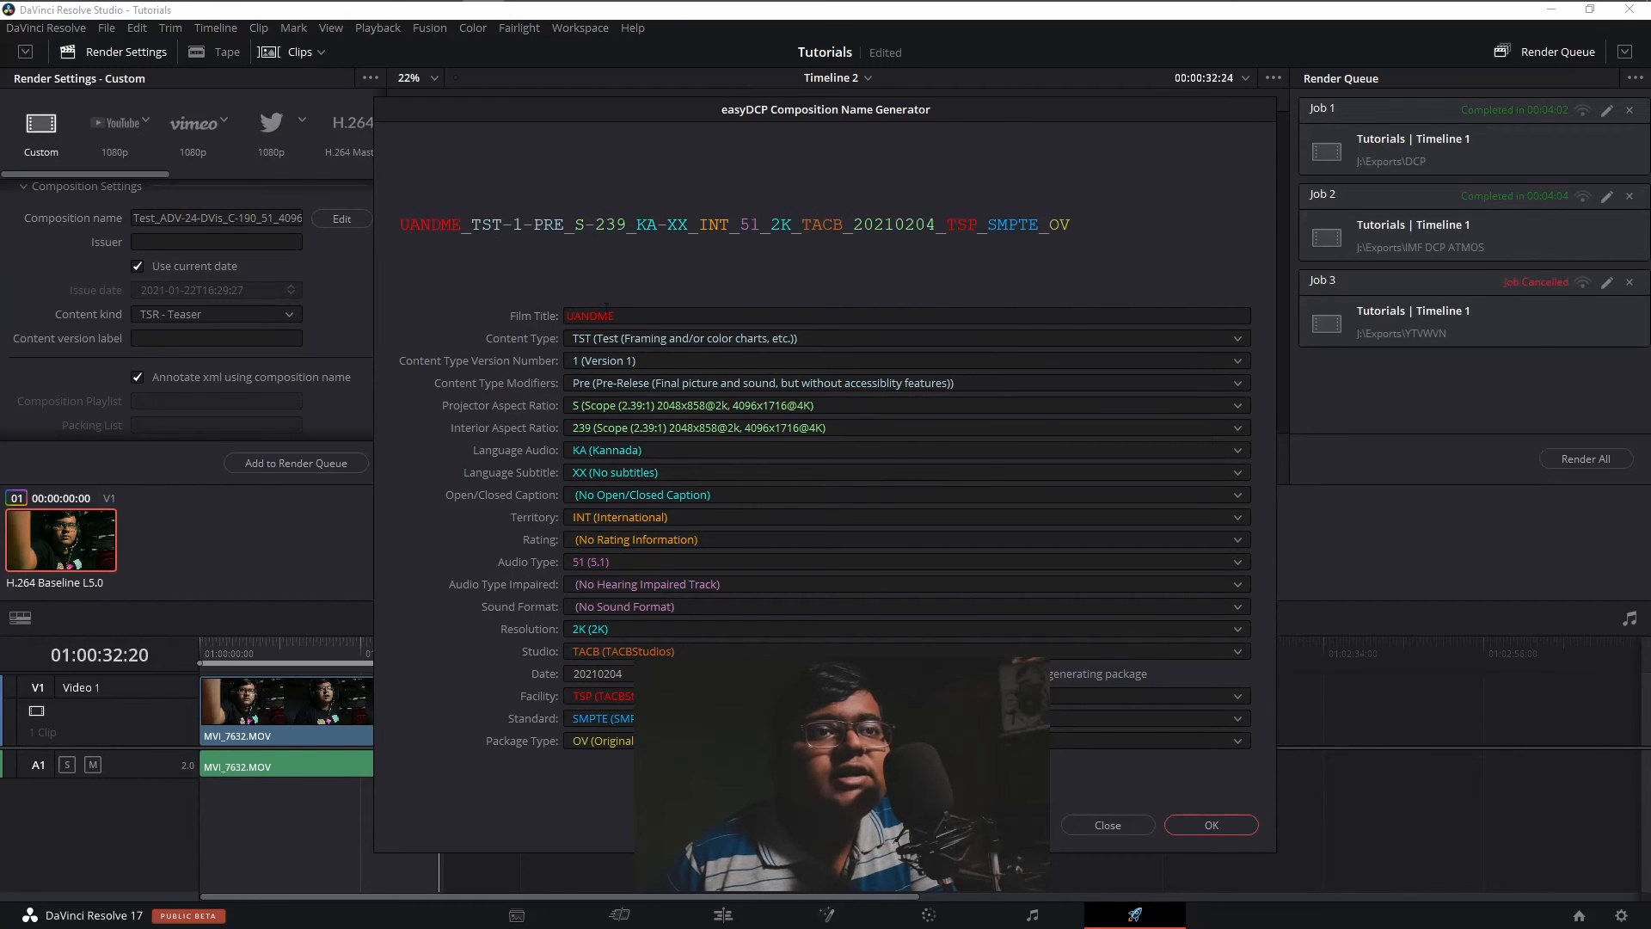
pyautogui.click(605, 340)
pyautogui.scroll(-2, 623, 509)
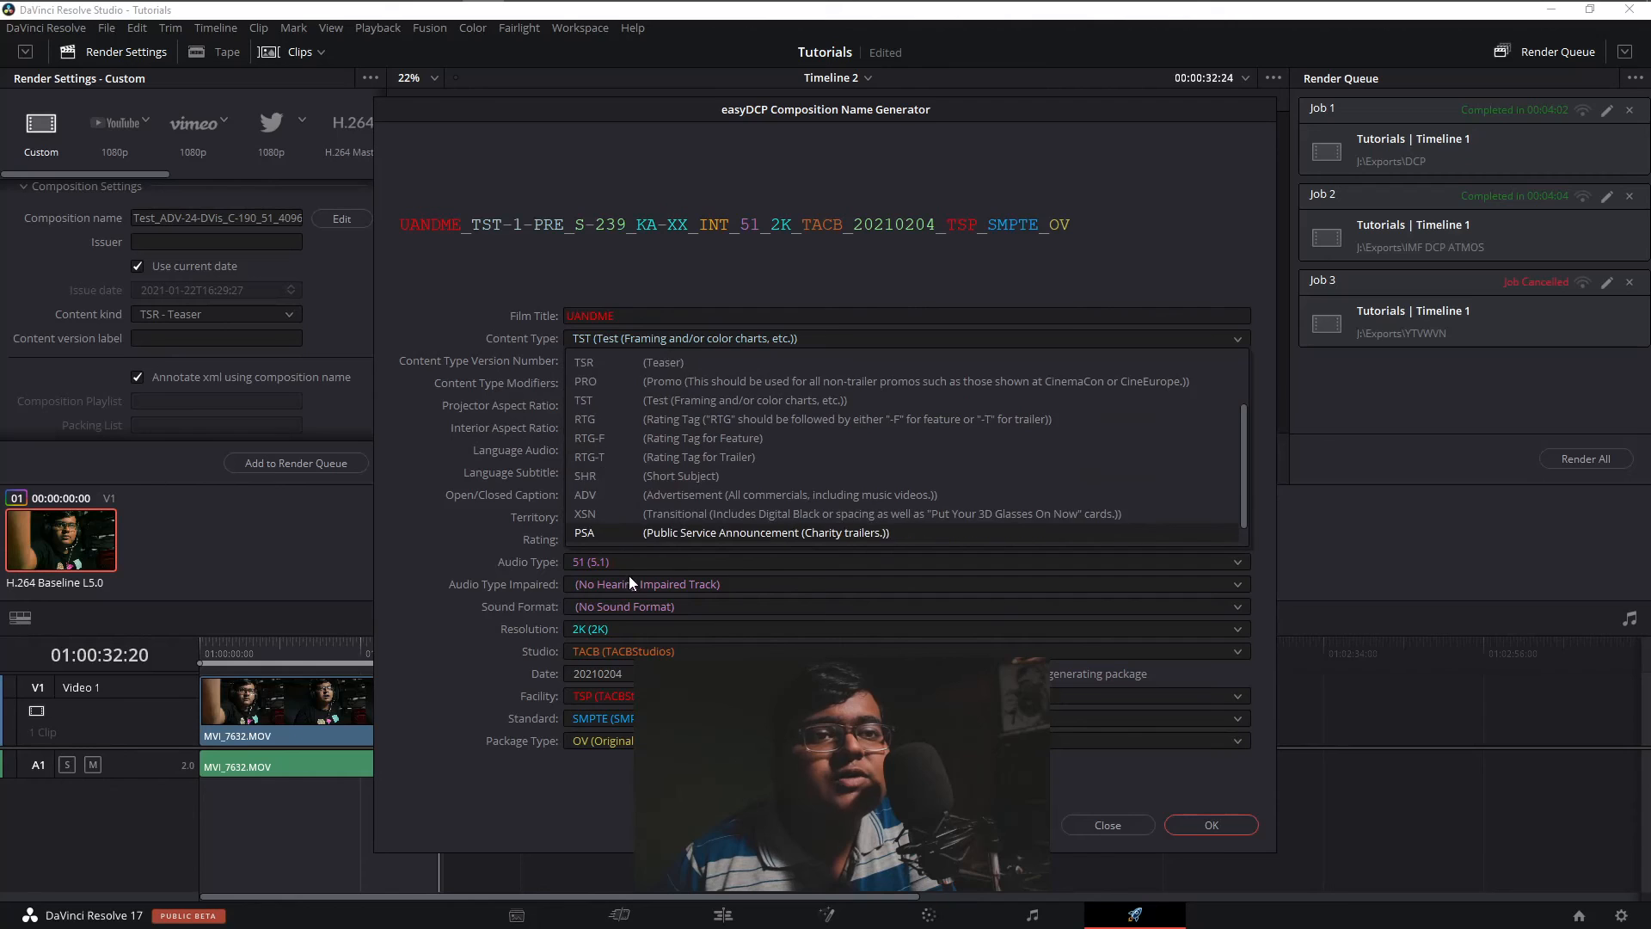
pyautogui.scroll(-1, 650, 525)
pyautogui.click(454, 416)
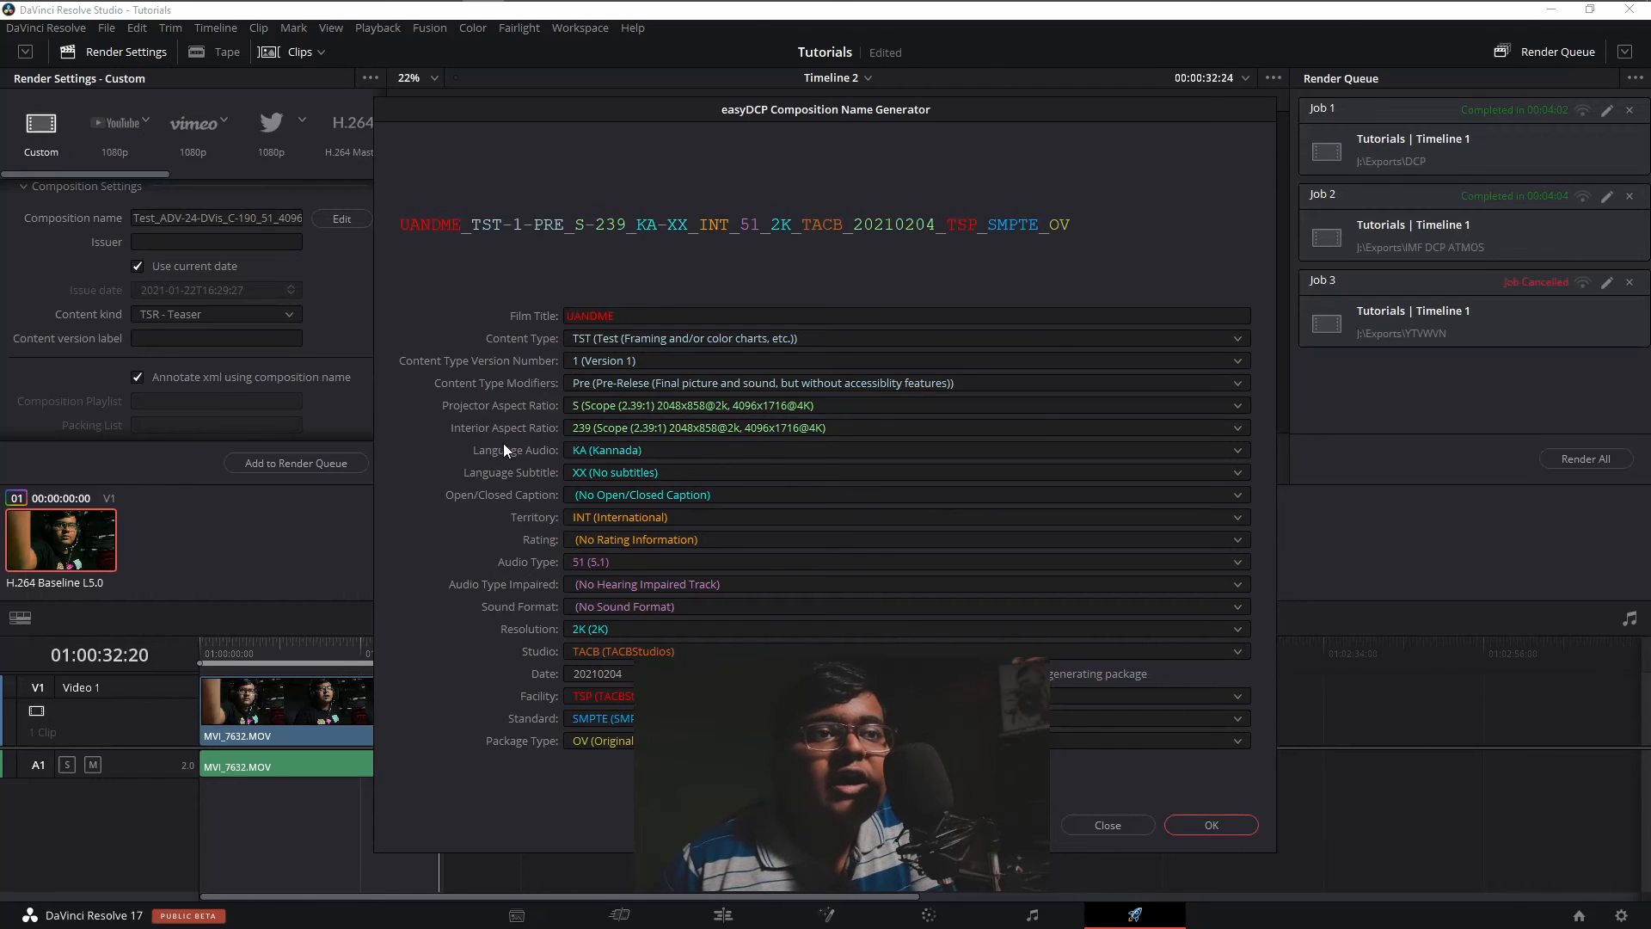
pyautogui.click(602, 449)
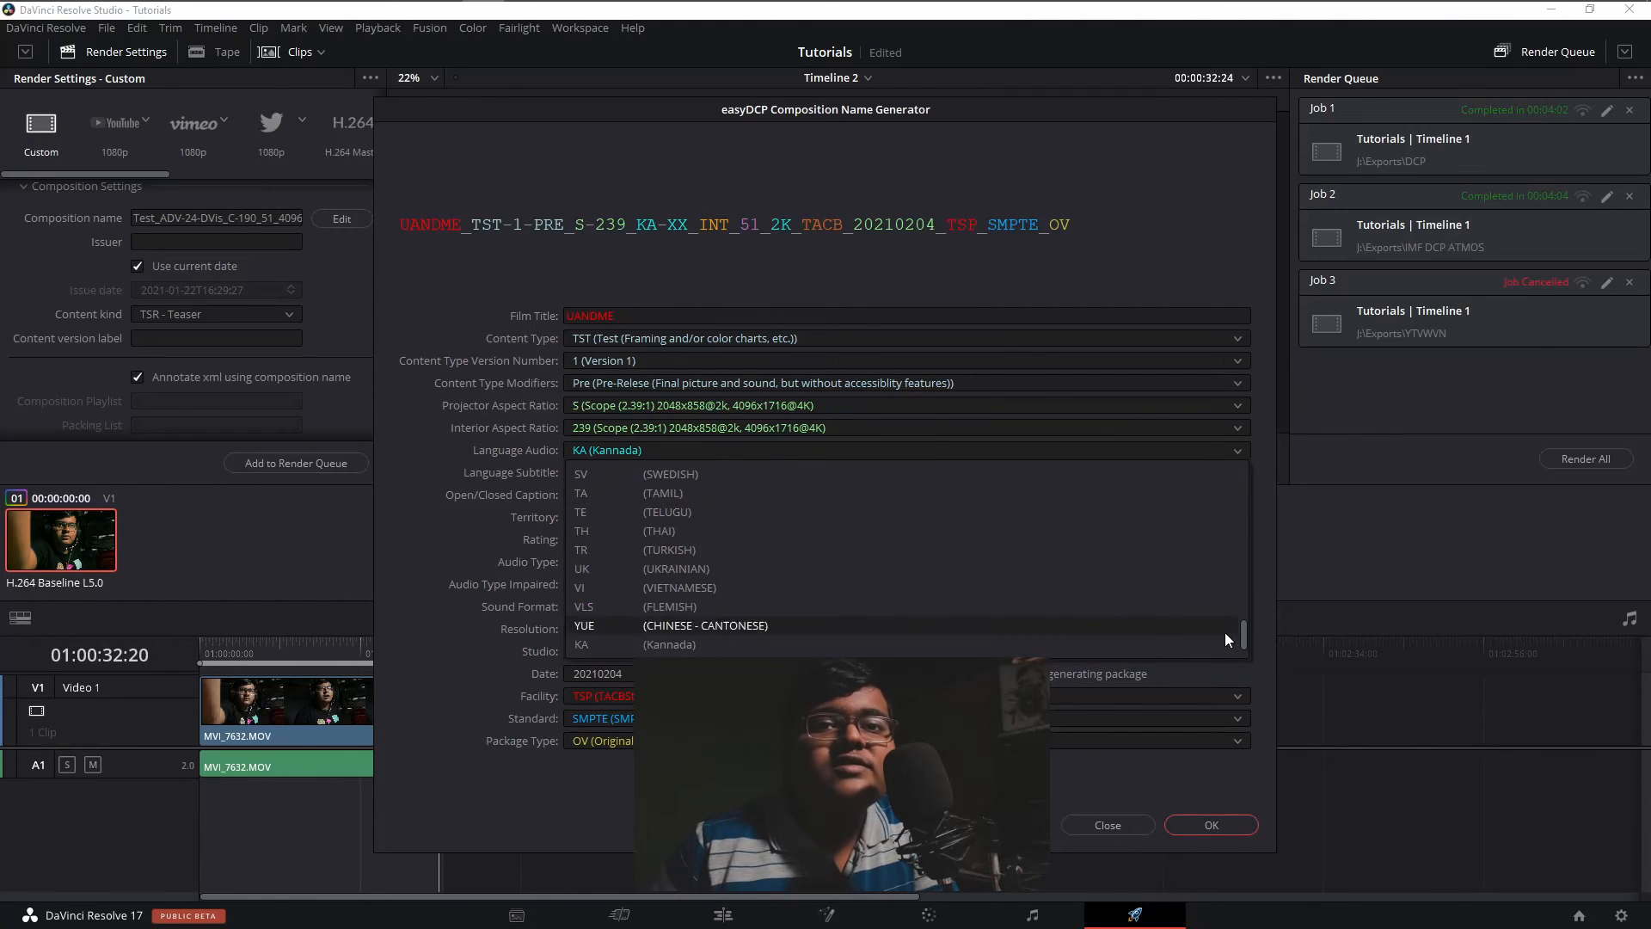
pyautogui.moveTo(1246, 633); pyautogui.dragTo(1231, 425)
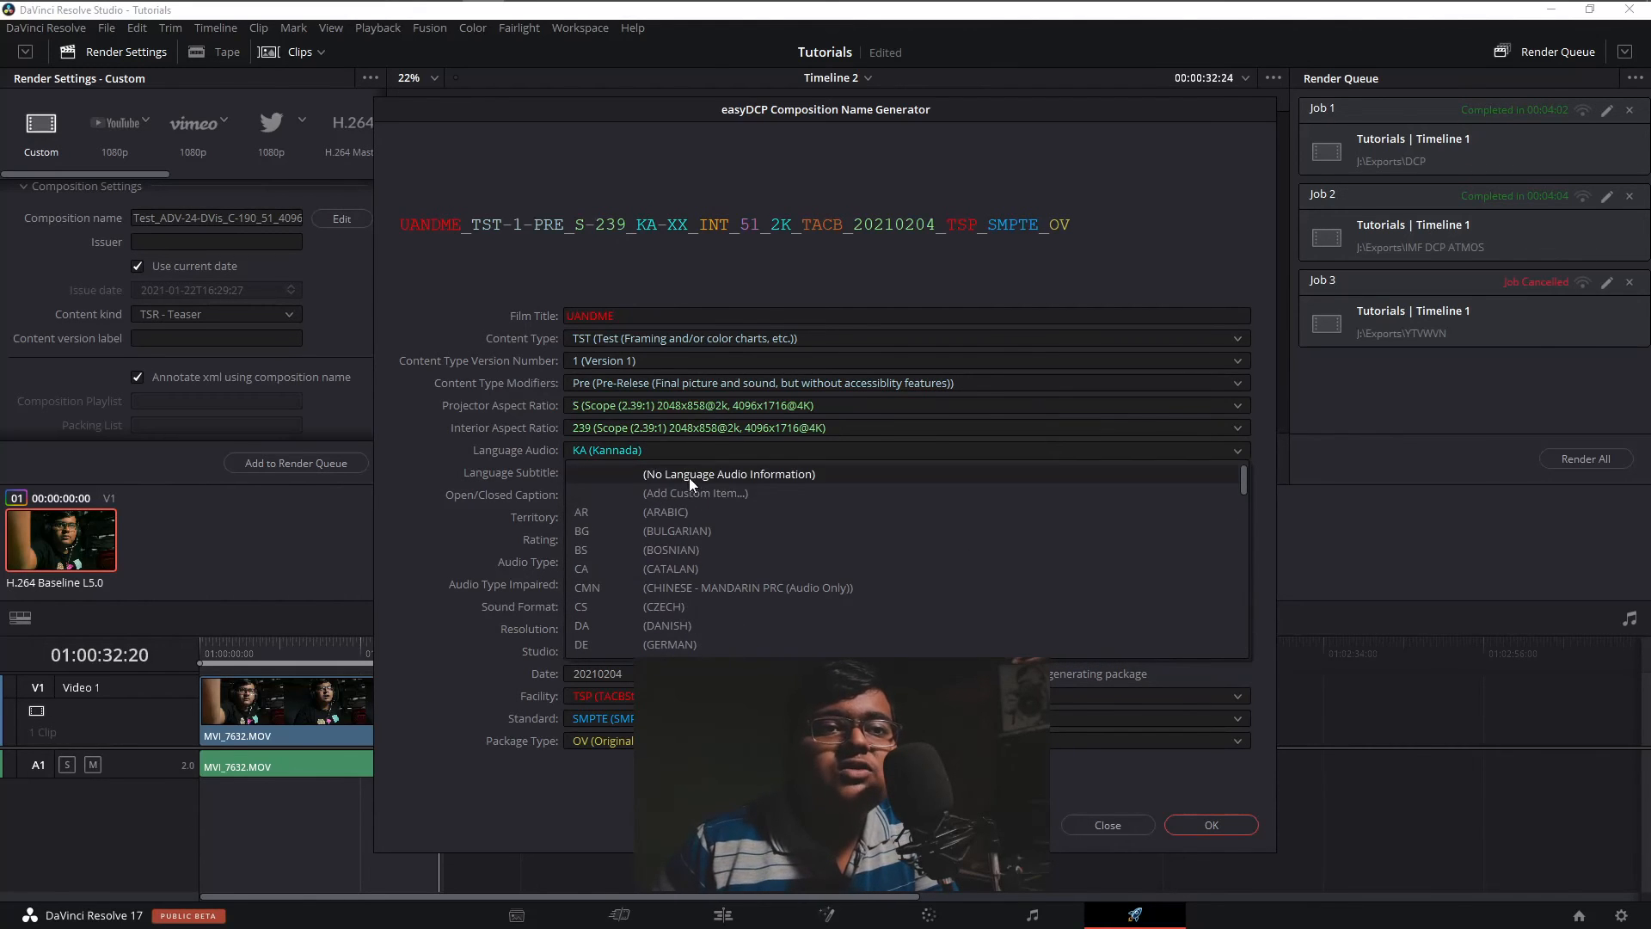
pyautogui.click(464, 467)
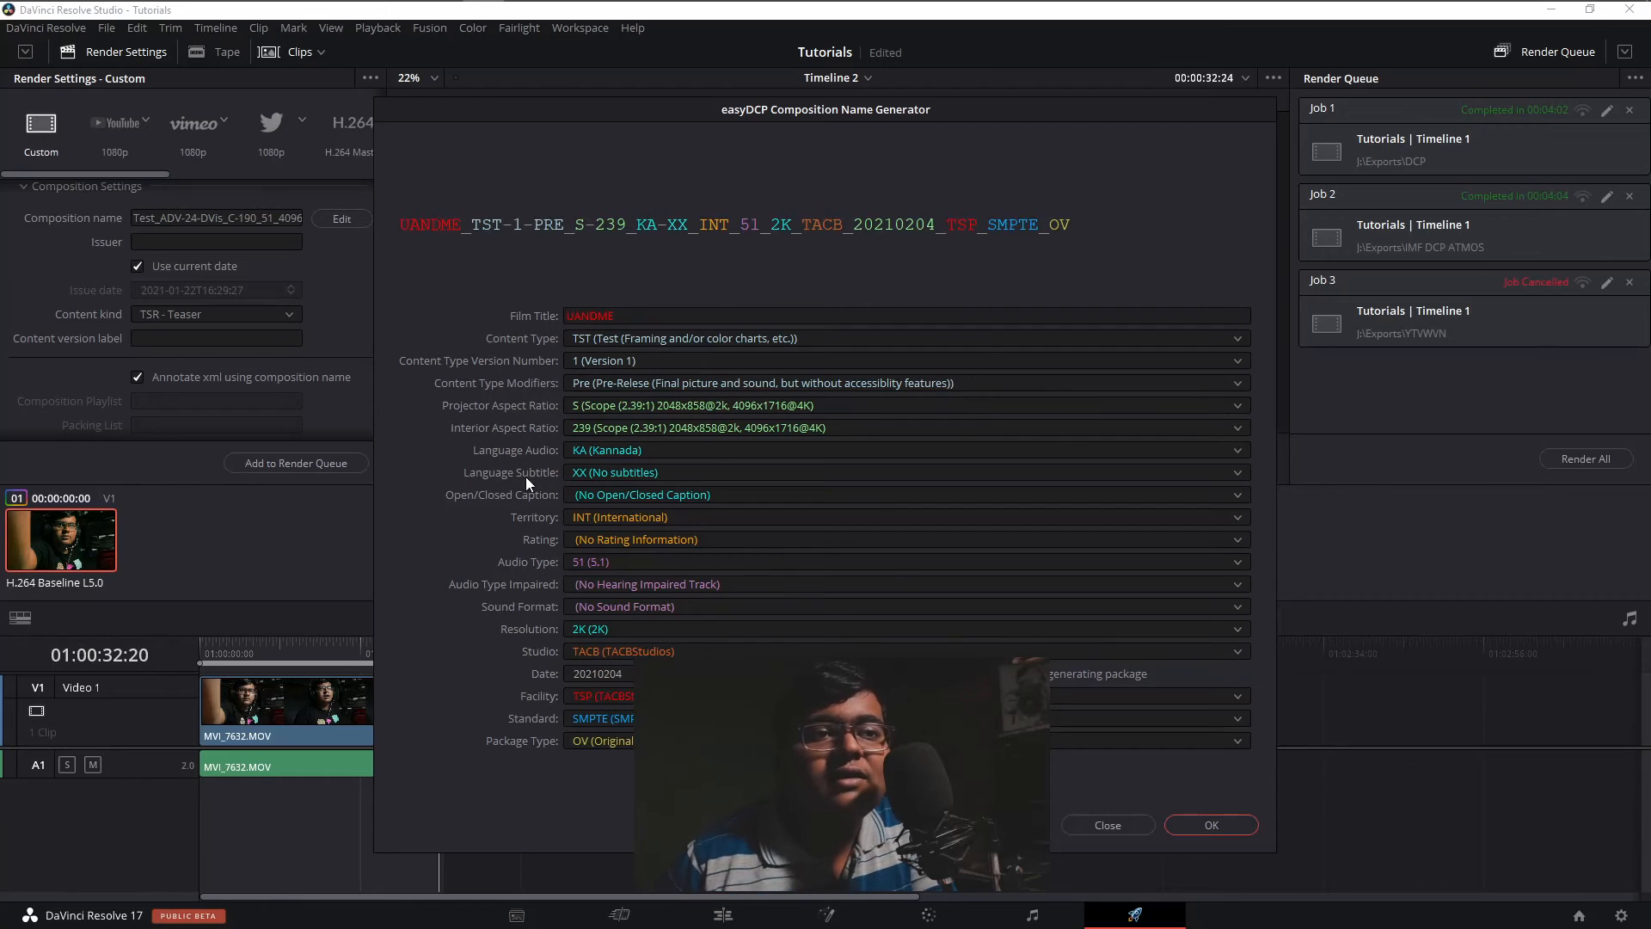
# Step: Examine the subtitle language, open/closed caption, territory and rating options for the composition name
pyautogui.click(600, 469)
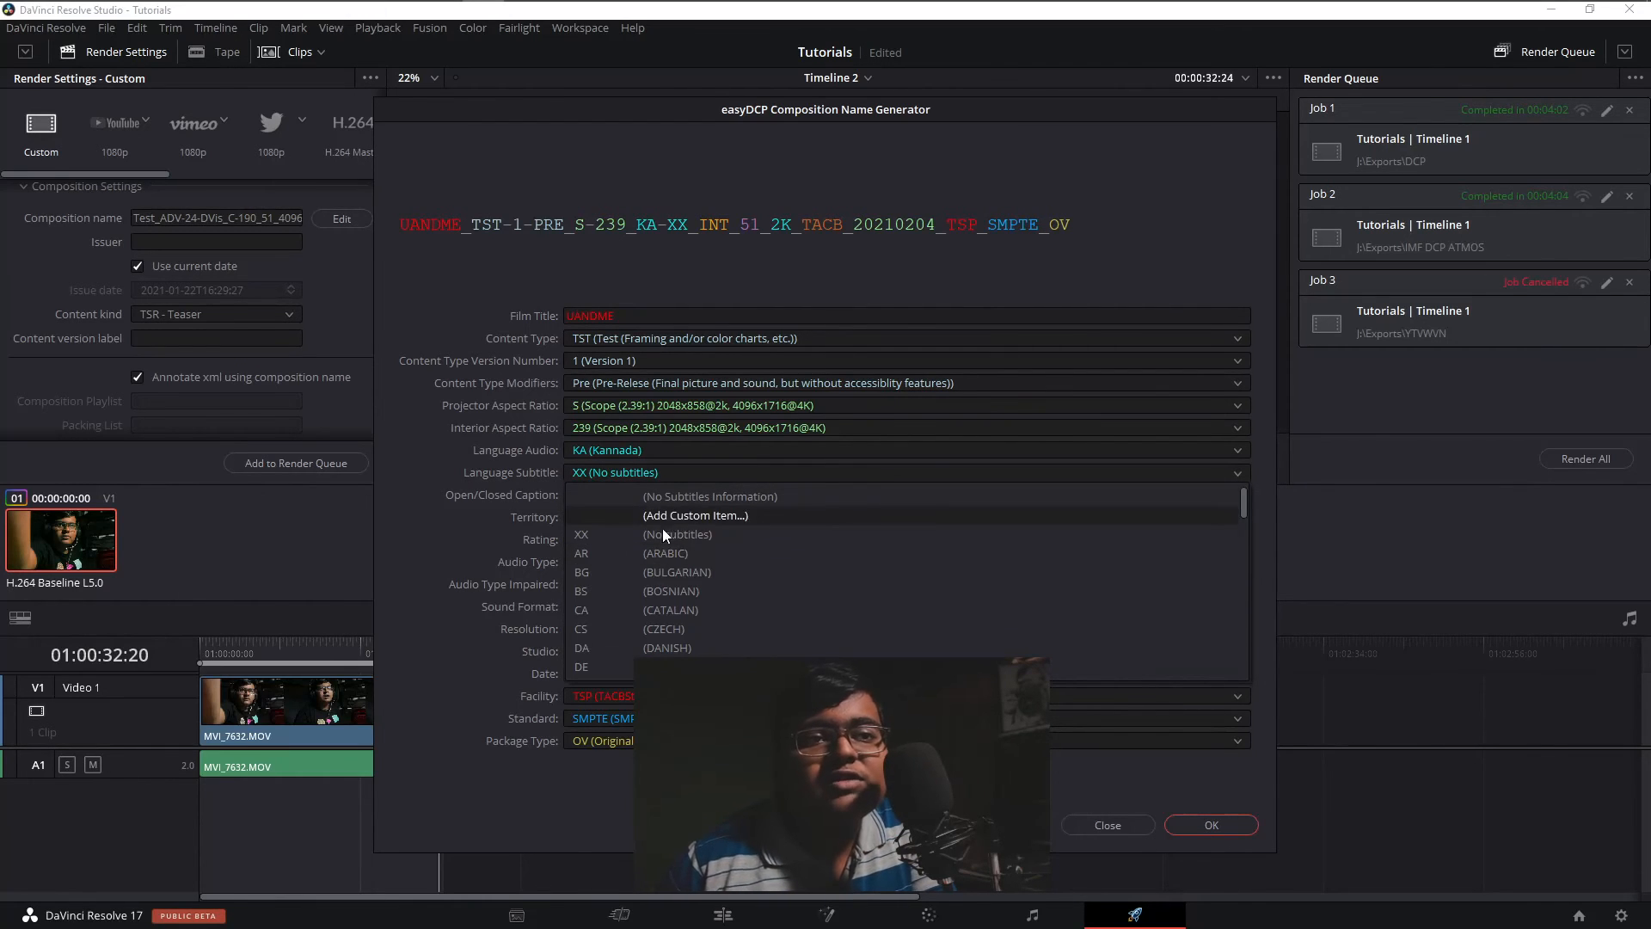
pyautogui.click(493, 527)
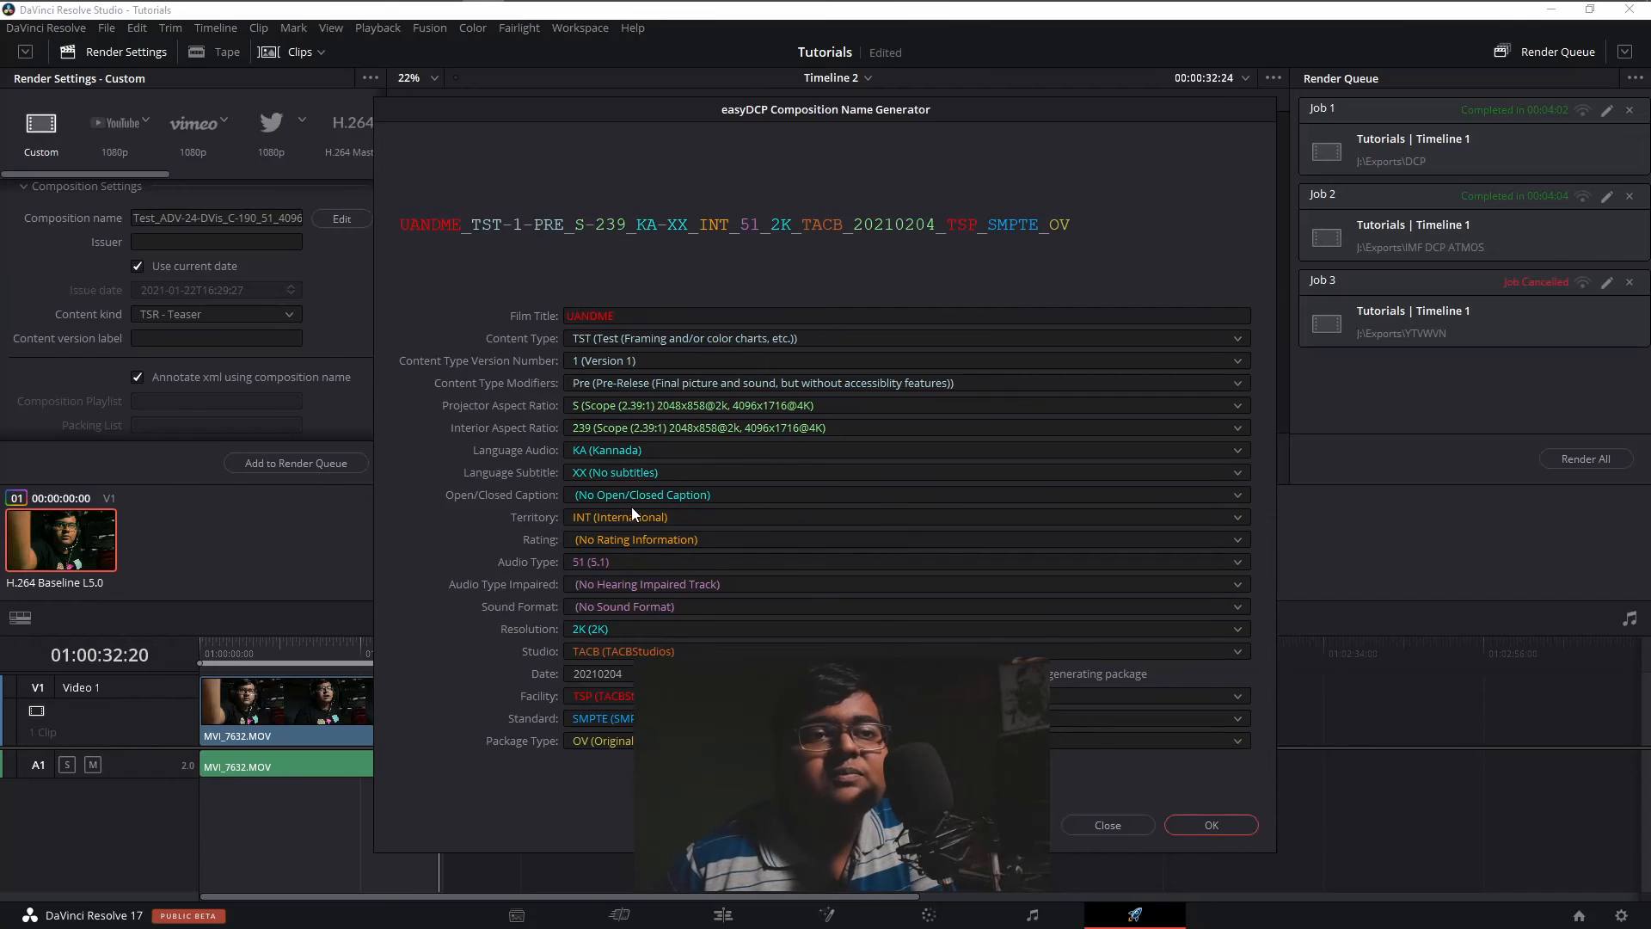
pyautogui.click(584, 500)
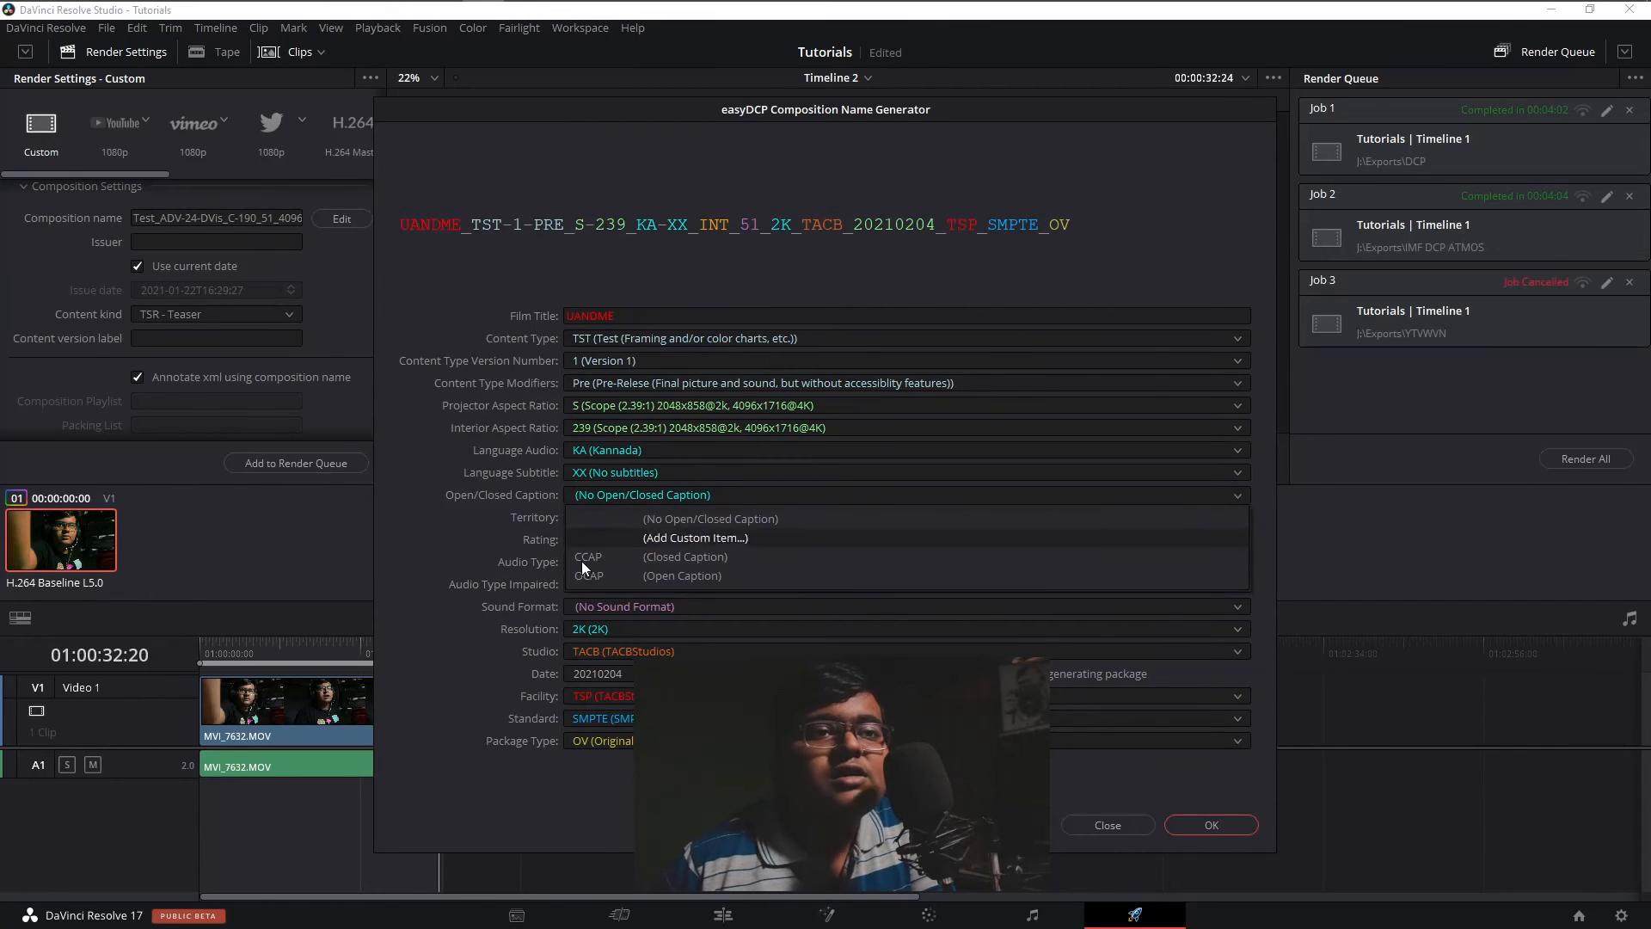
pyautogui.click(477, 521)
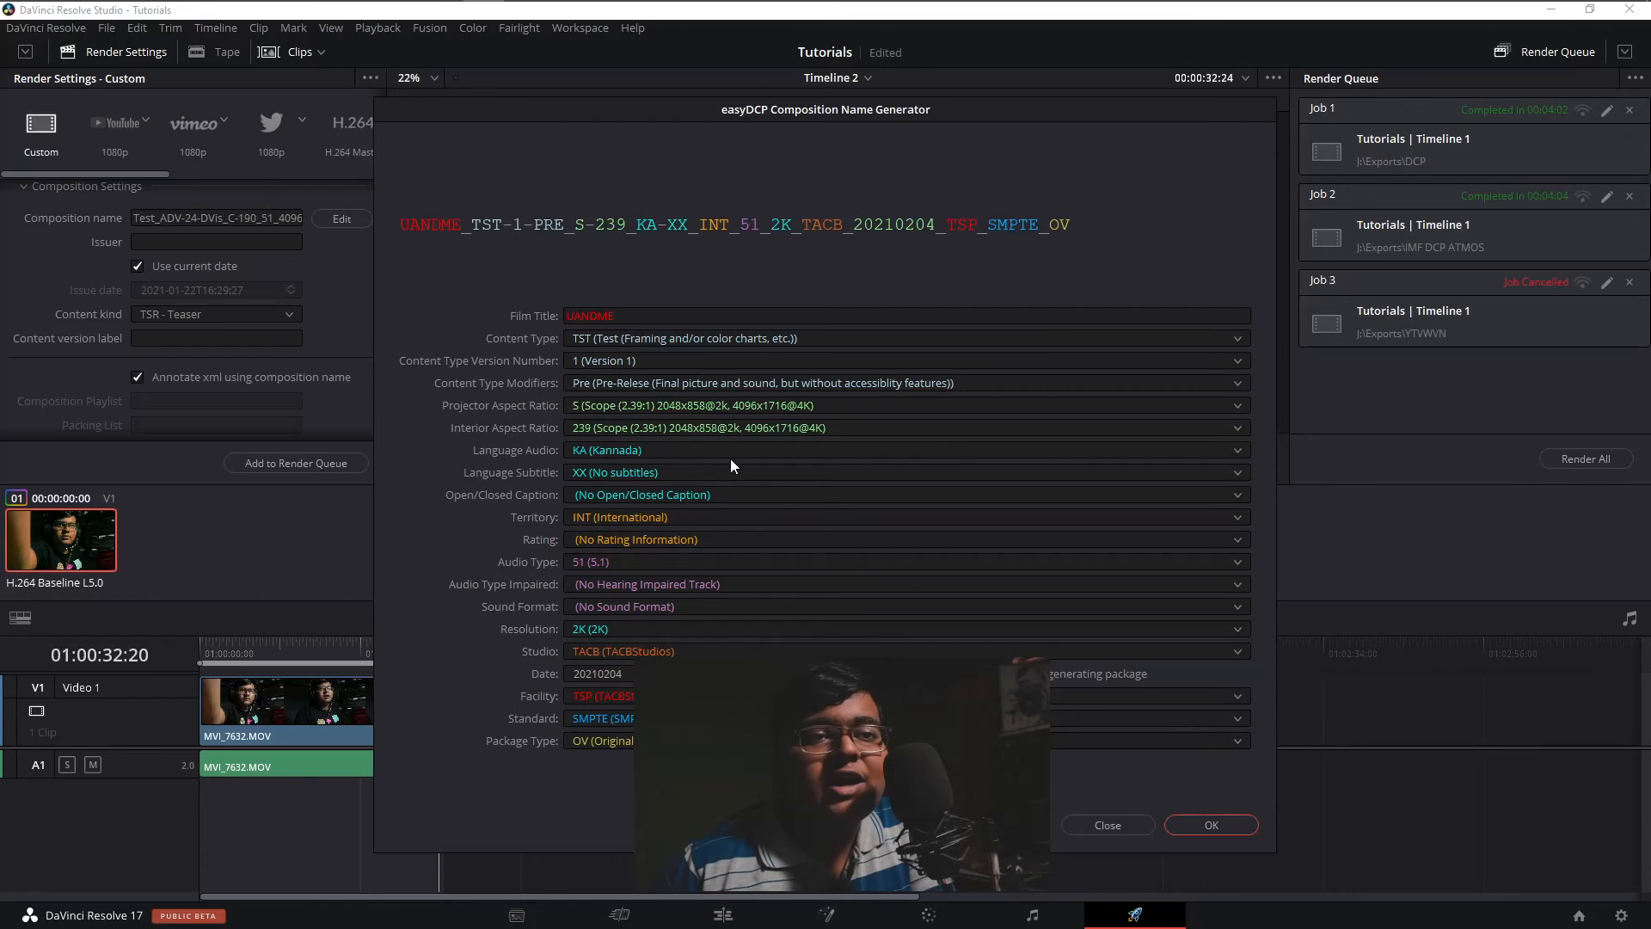
pyautogui.click(617, 520)
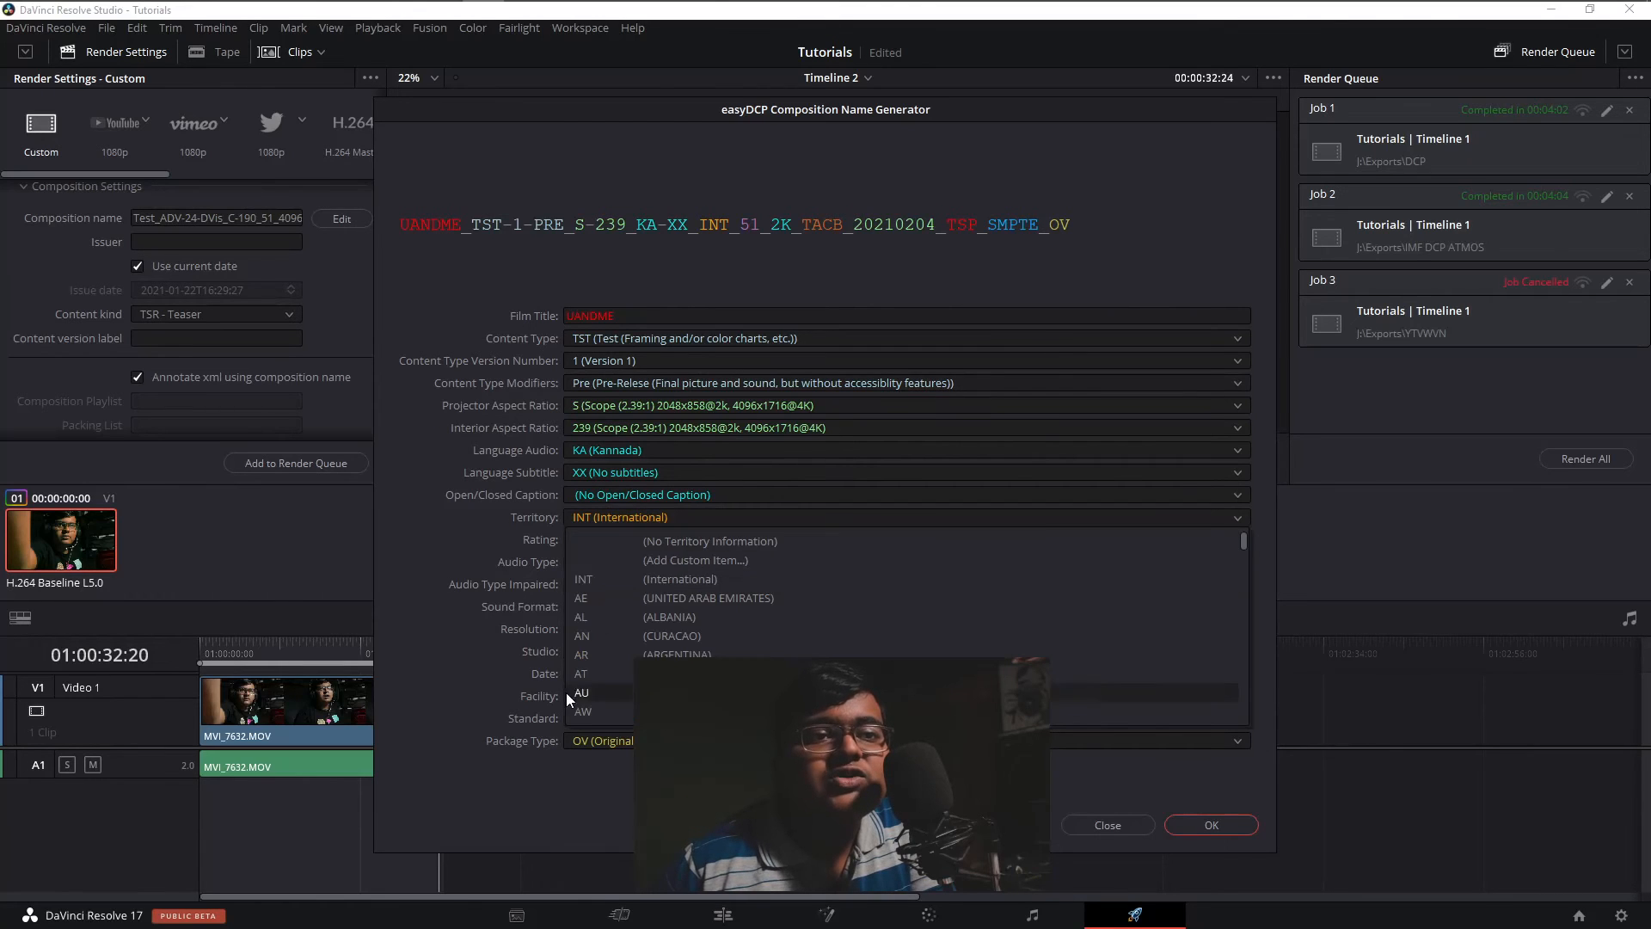
pyautogui.click(488, 554)
pyautogui.click(607, 539)
pyautogui.click(602, 561)
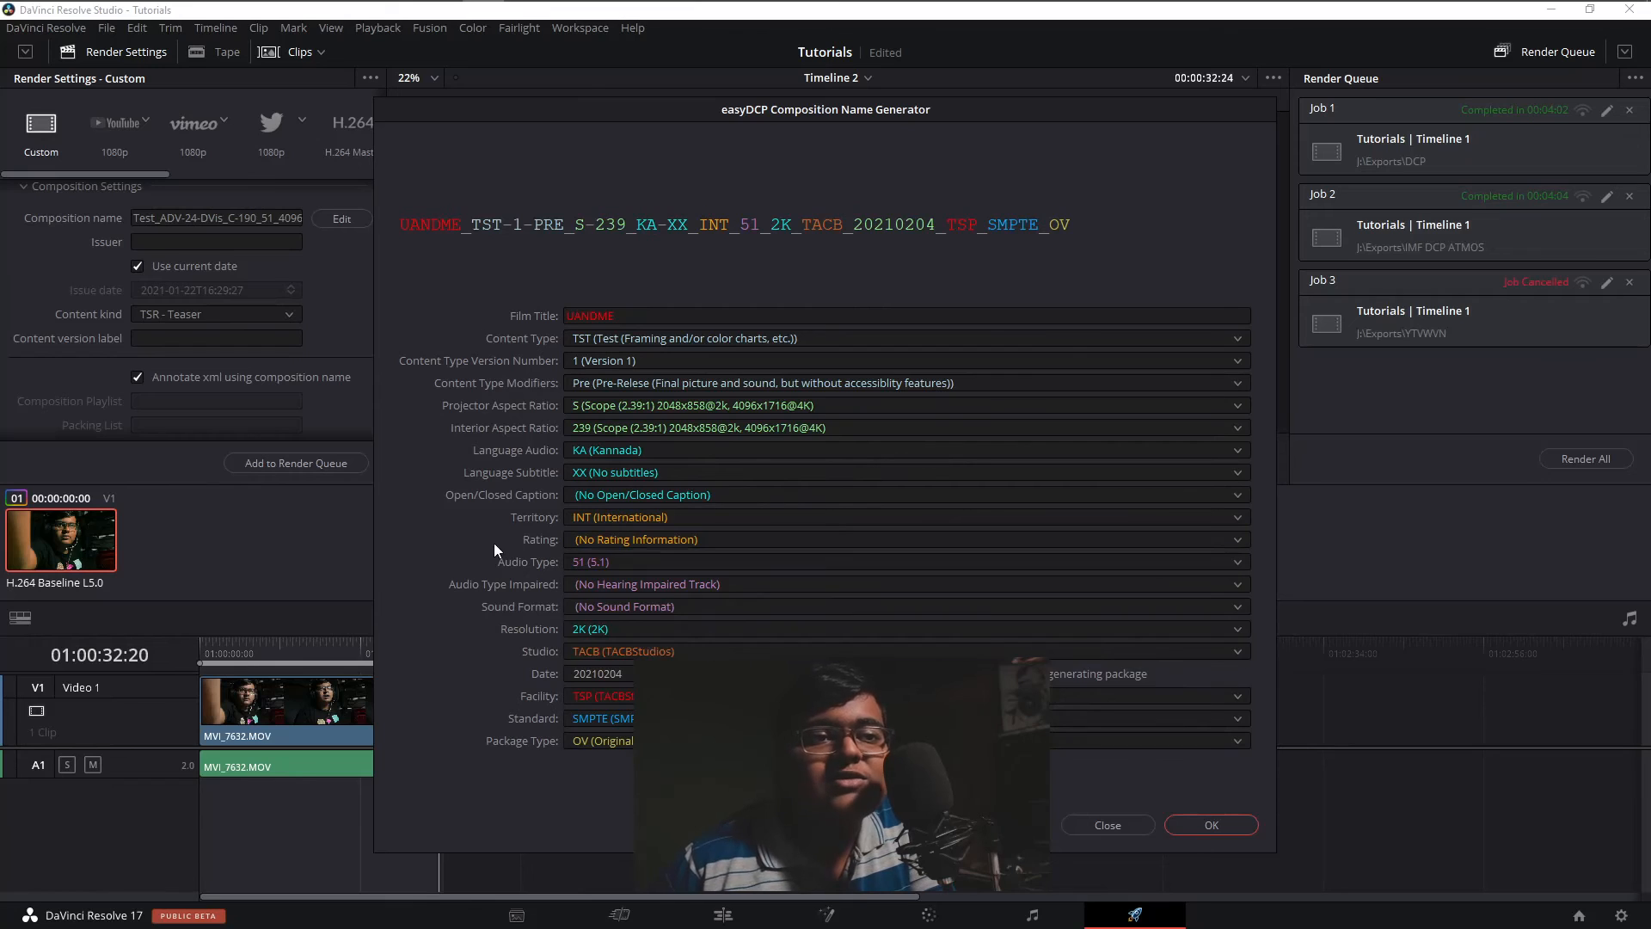
# Step: Choose 51 (5.1) audio type, no hearing impaired track and the Atmos sound format for the composition name
pyautogui.click(599, 562)
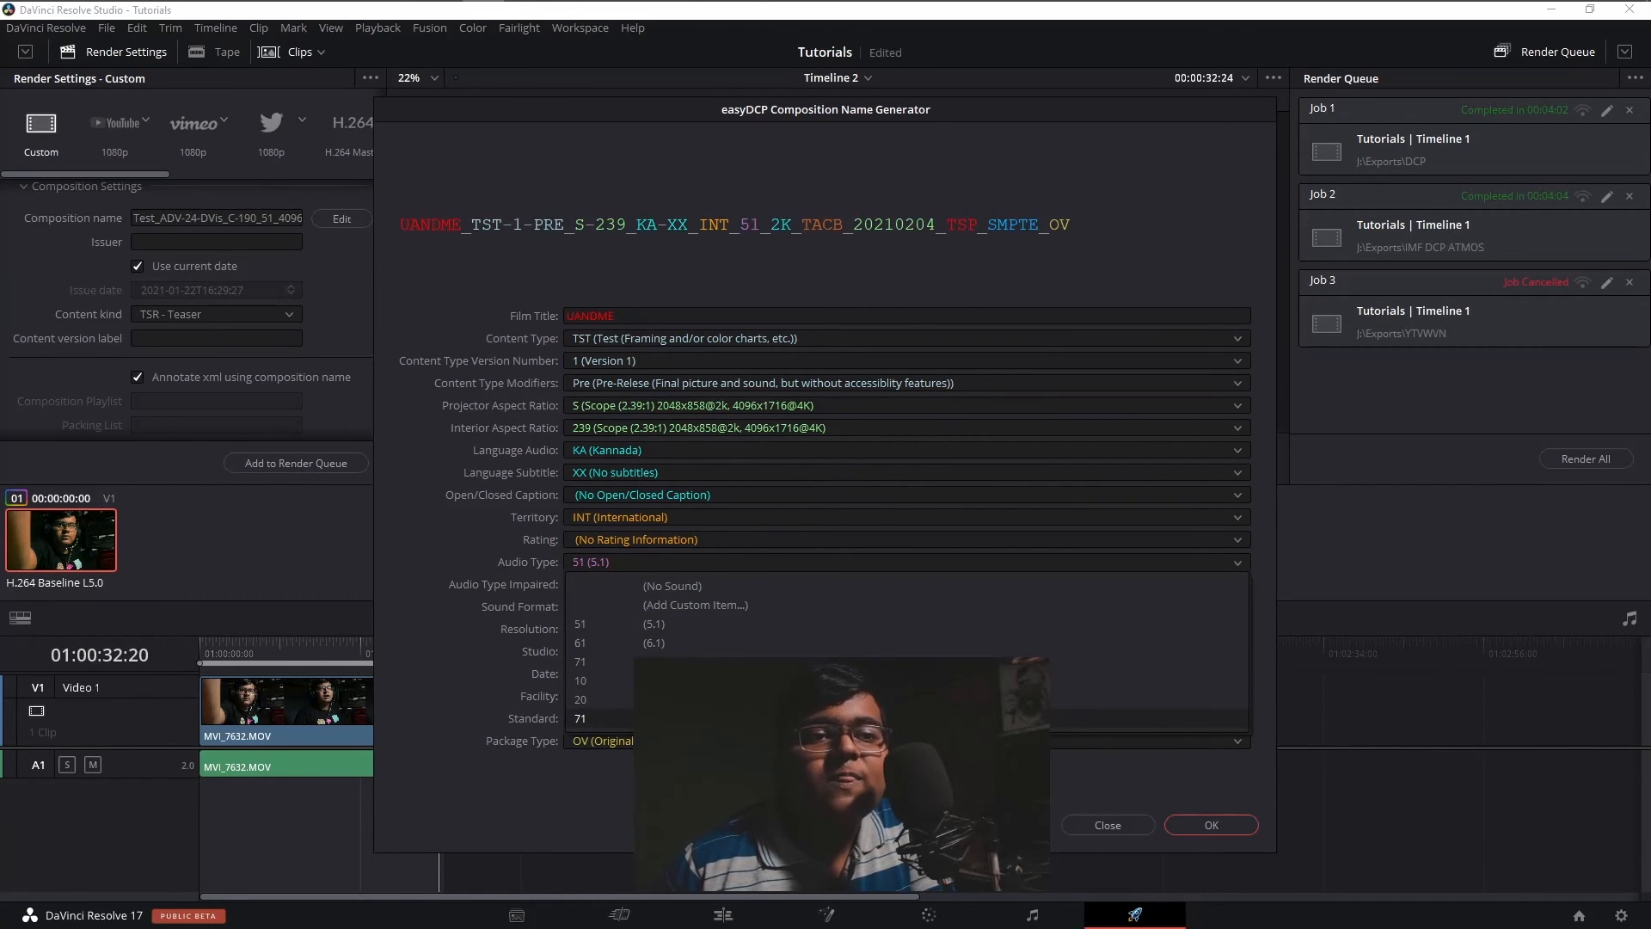
pyautogui.click(648, 625)
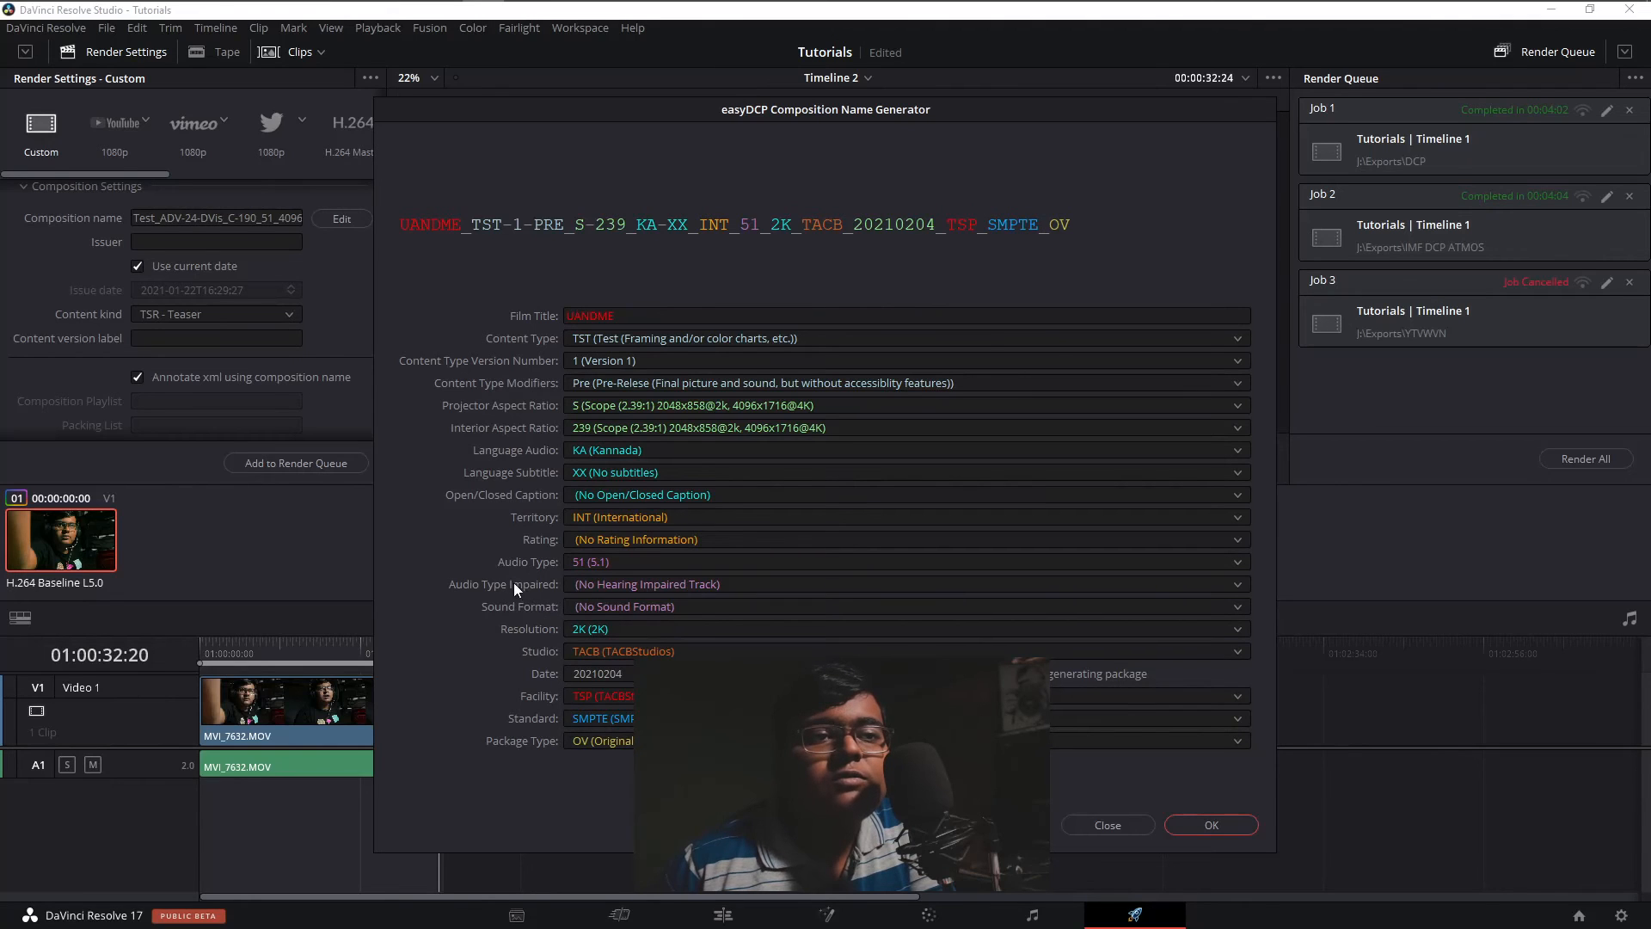
pyautogui.click(578, 585)
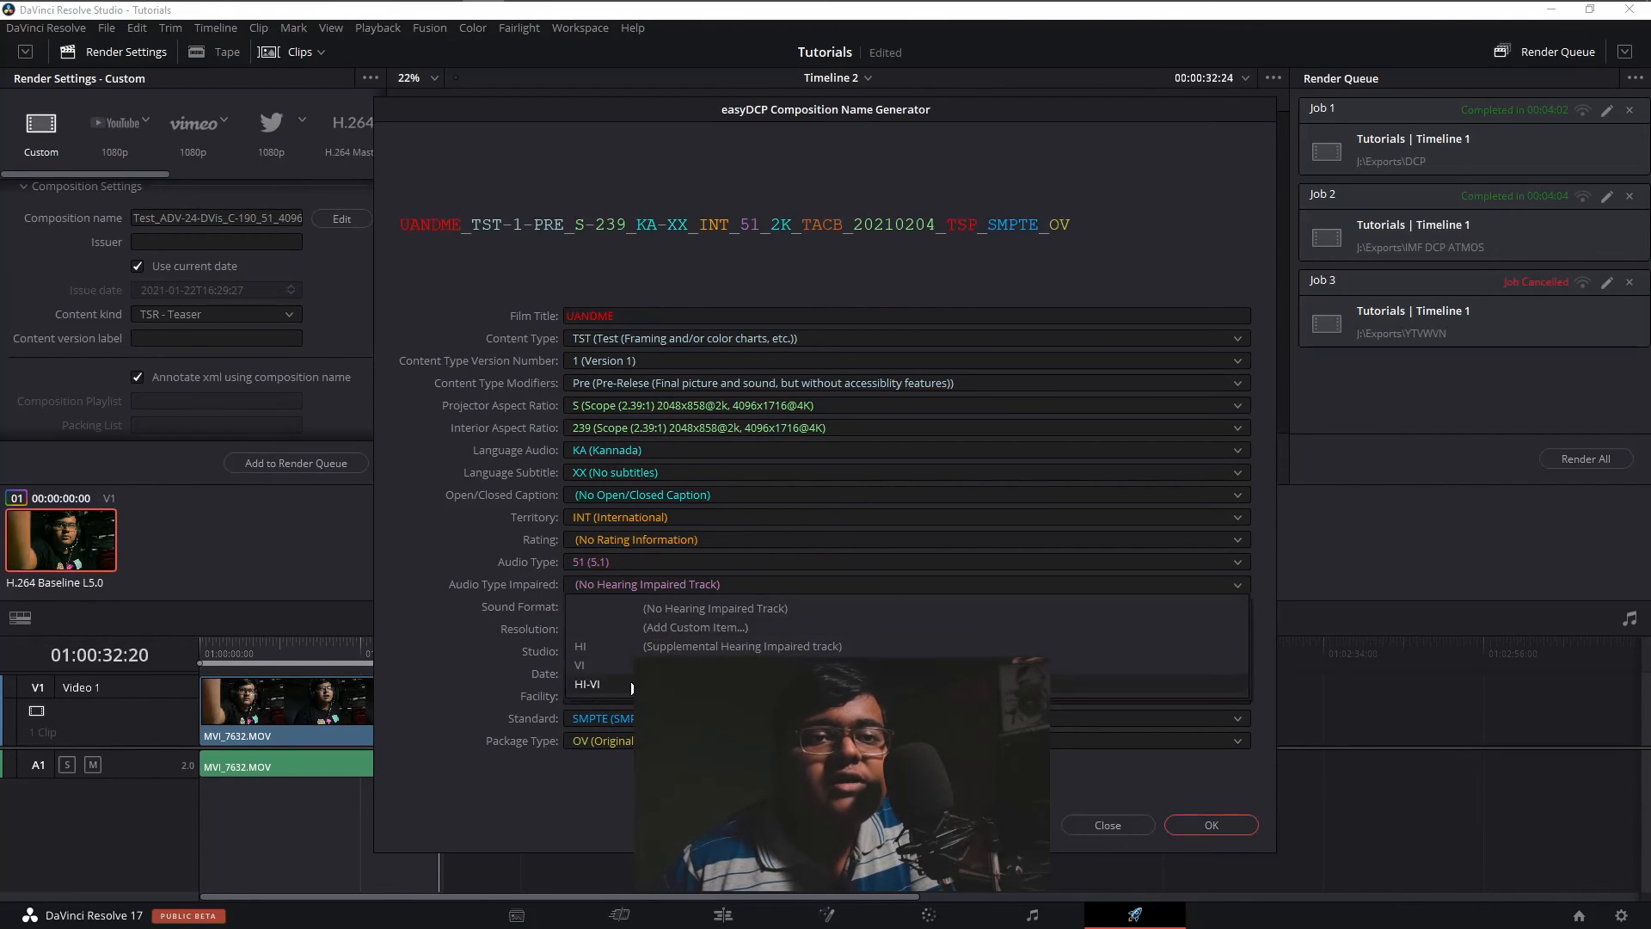
pyautogui.click(599, 611)
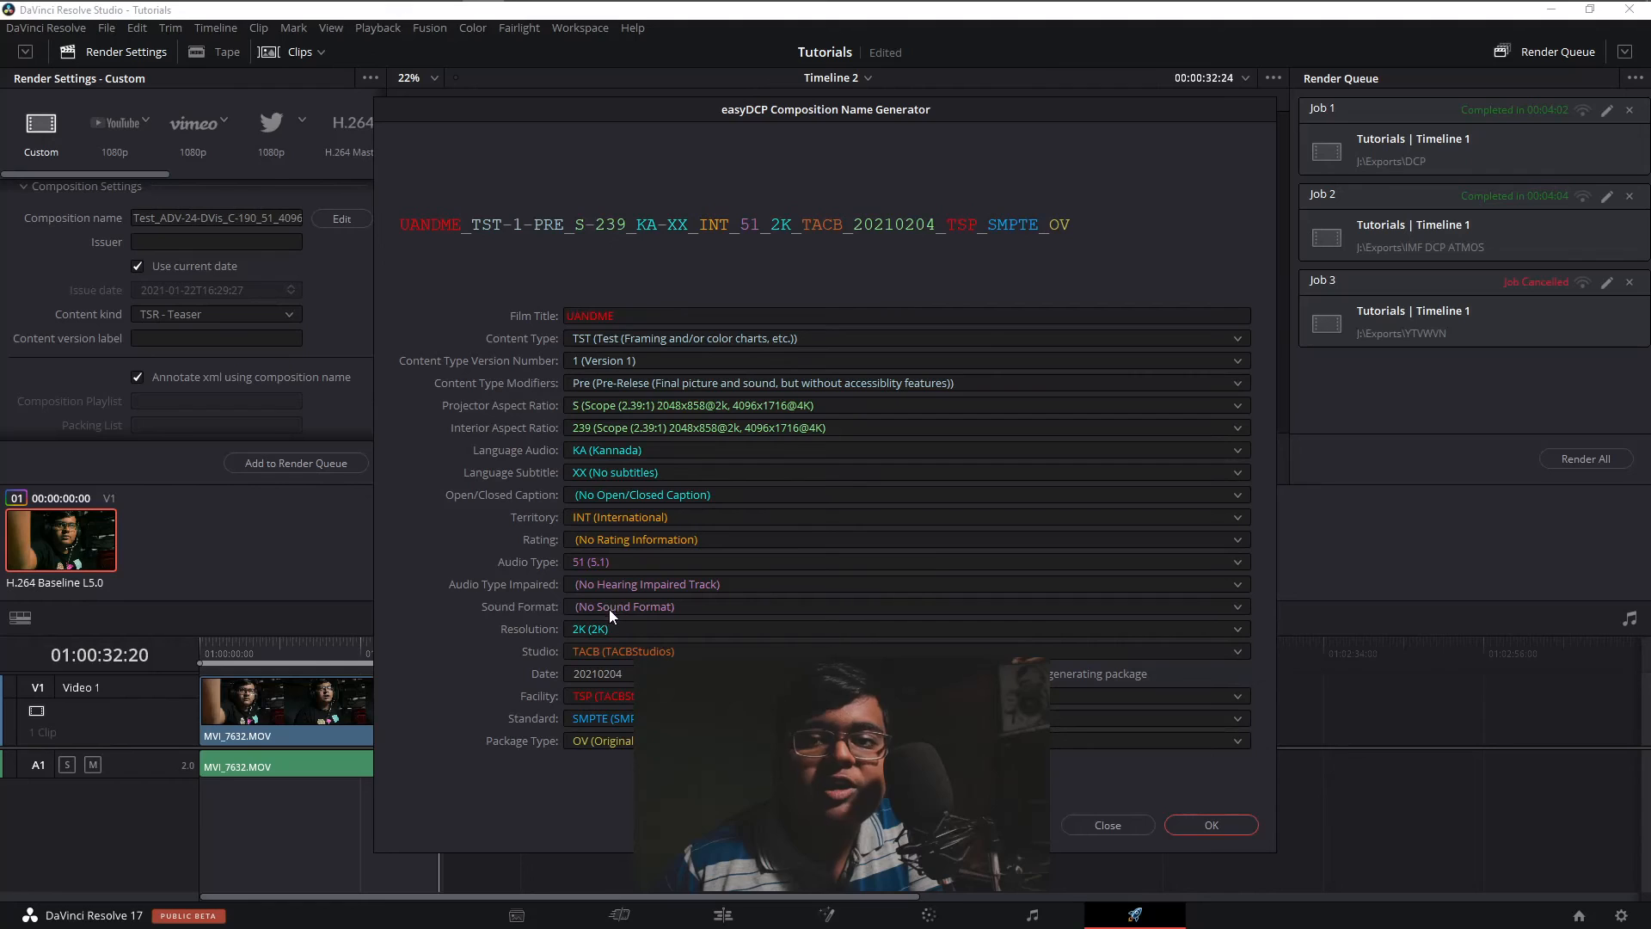
pyautogui.click(608, 608)
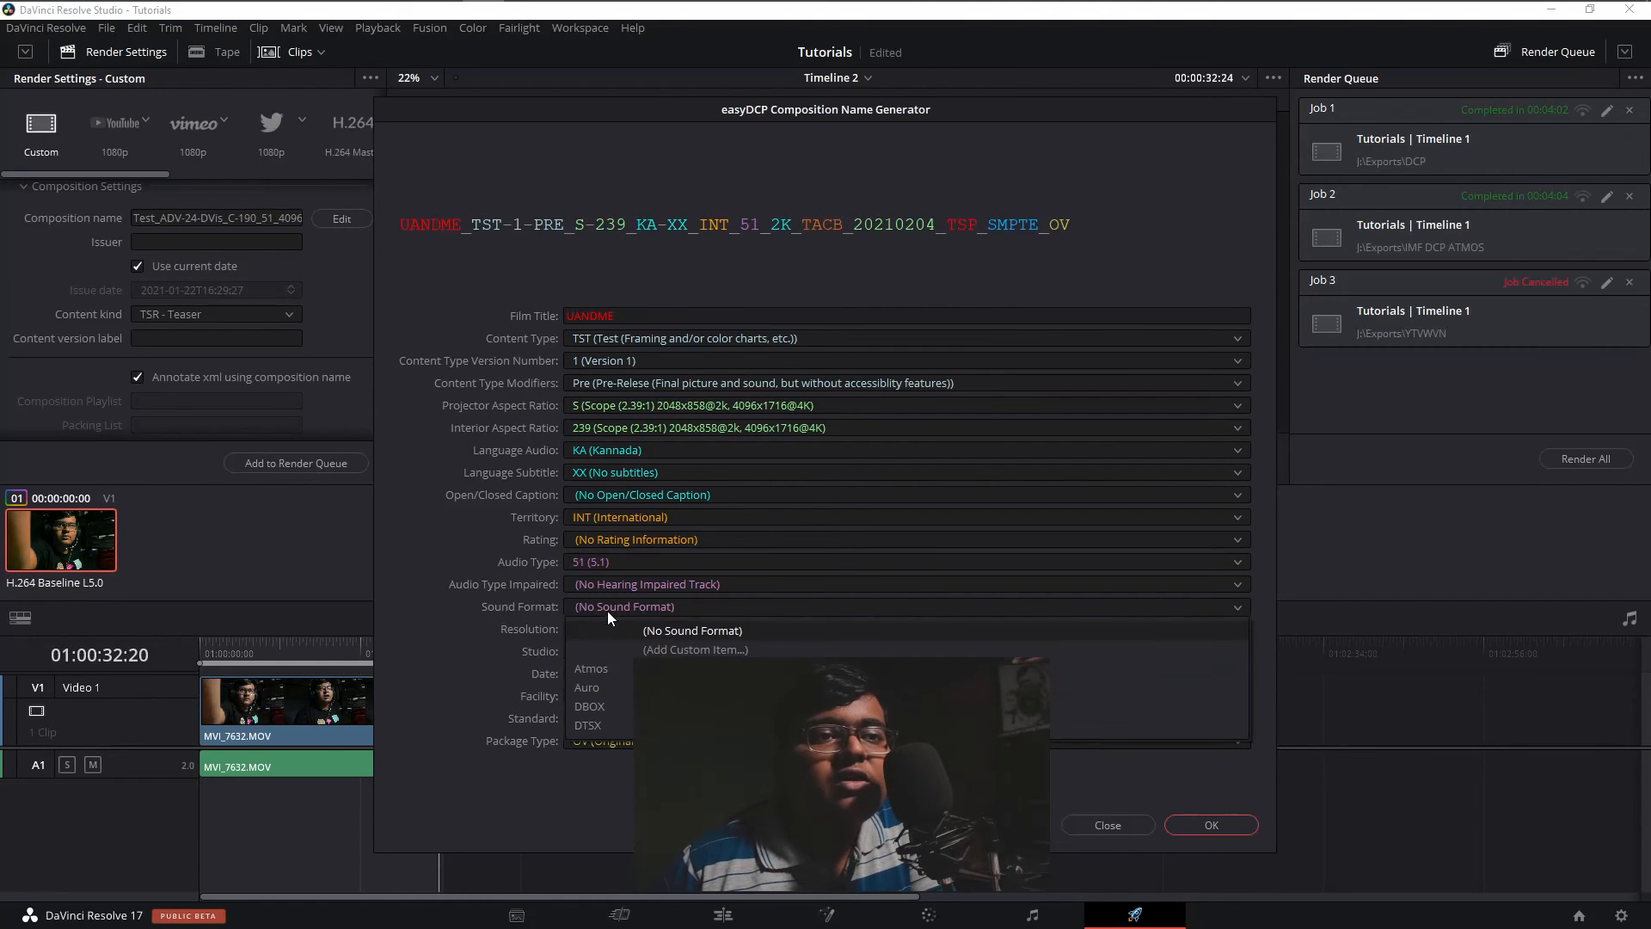
pyautogui.click(607, 668)
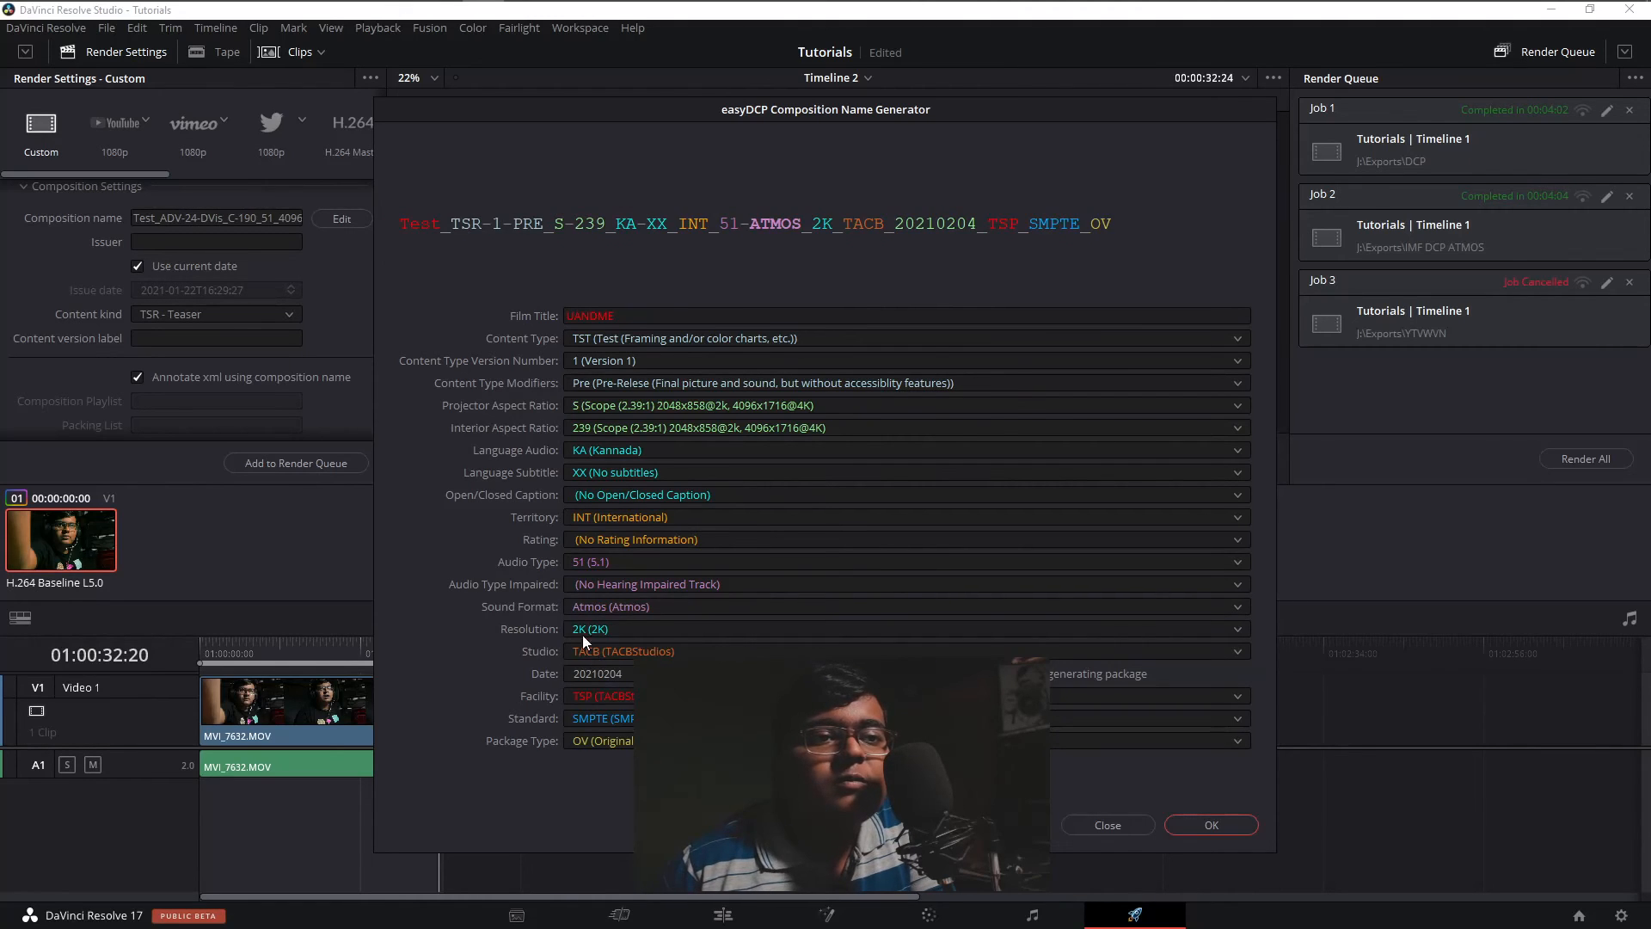
# Step: Set the composition name's resolution to 4K and apply the generated name
pyautogui.click(592, 629)
pyautogui.click(595, 704)
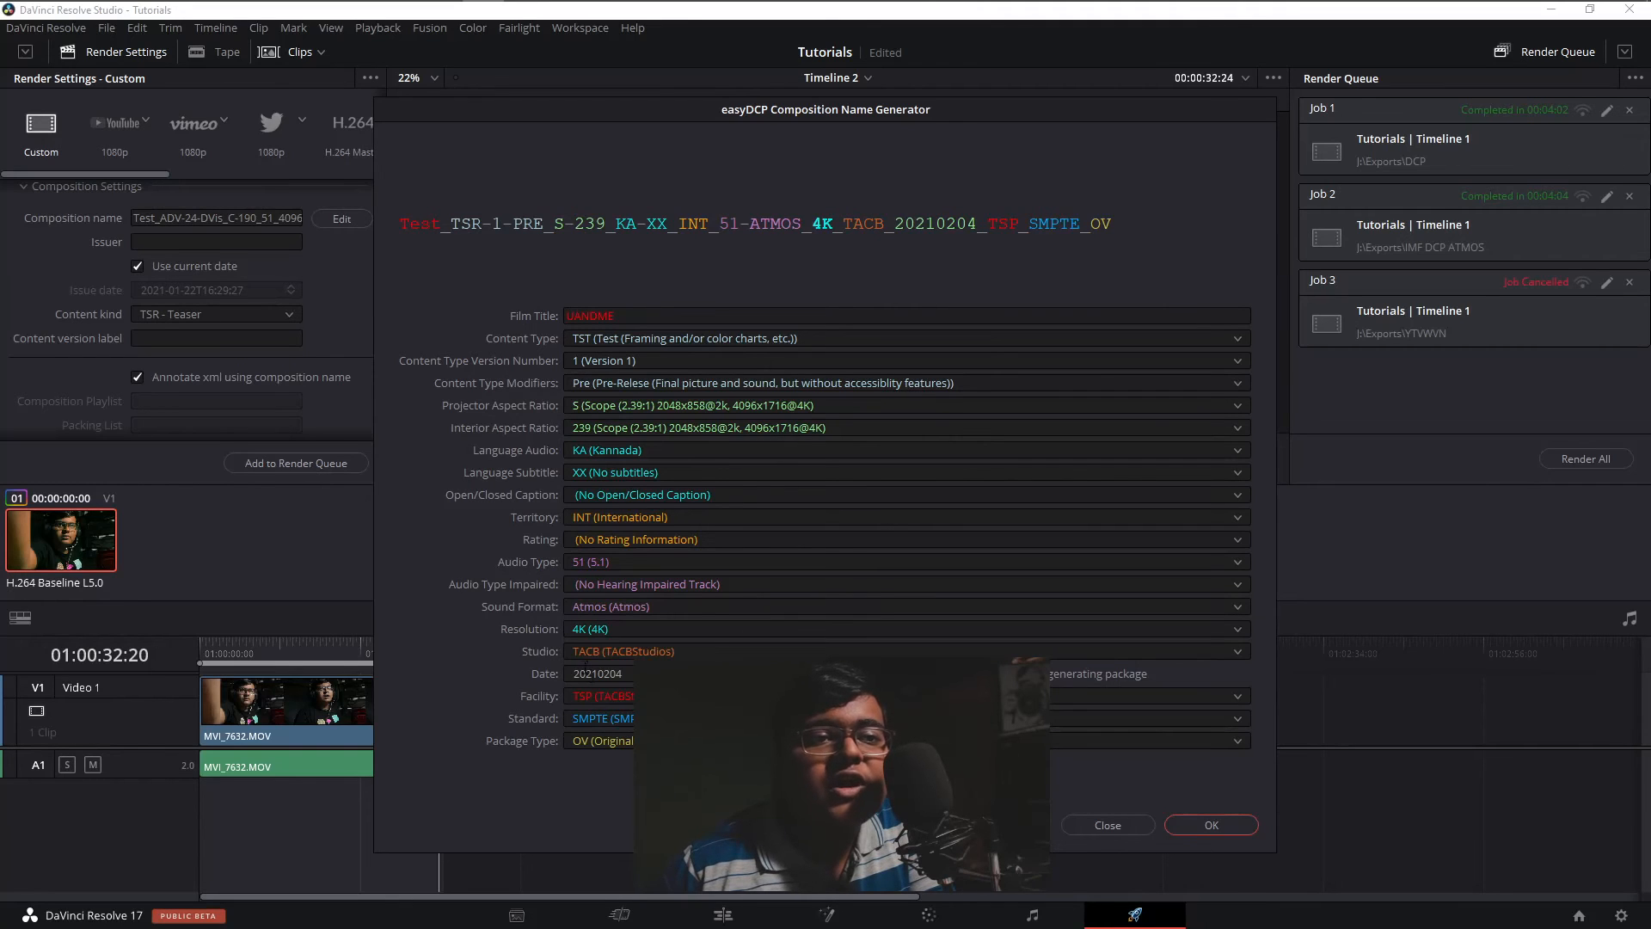
pyautogui.click(662, 649)
pyautogui.click(549, 683)
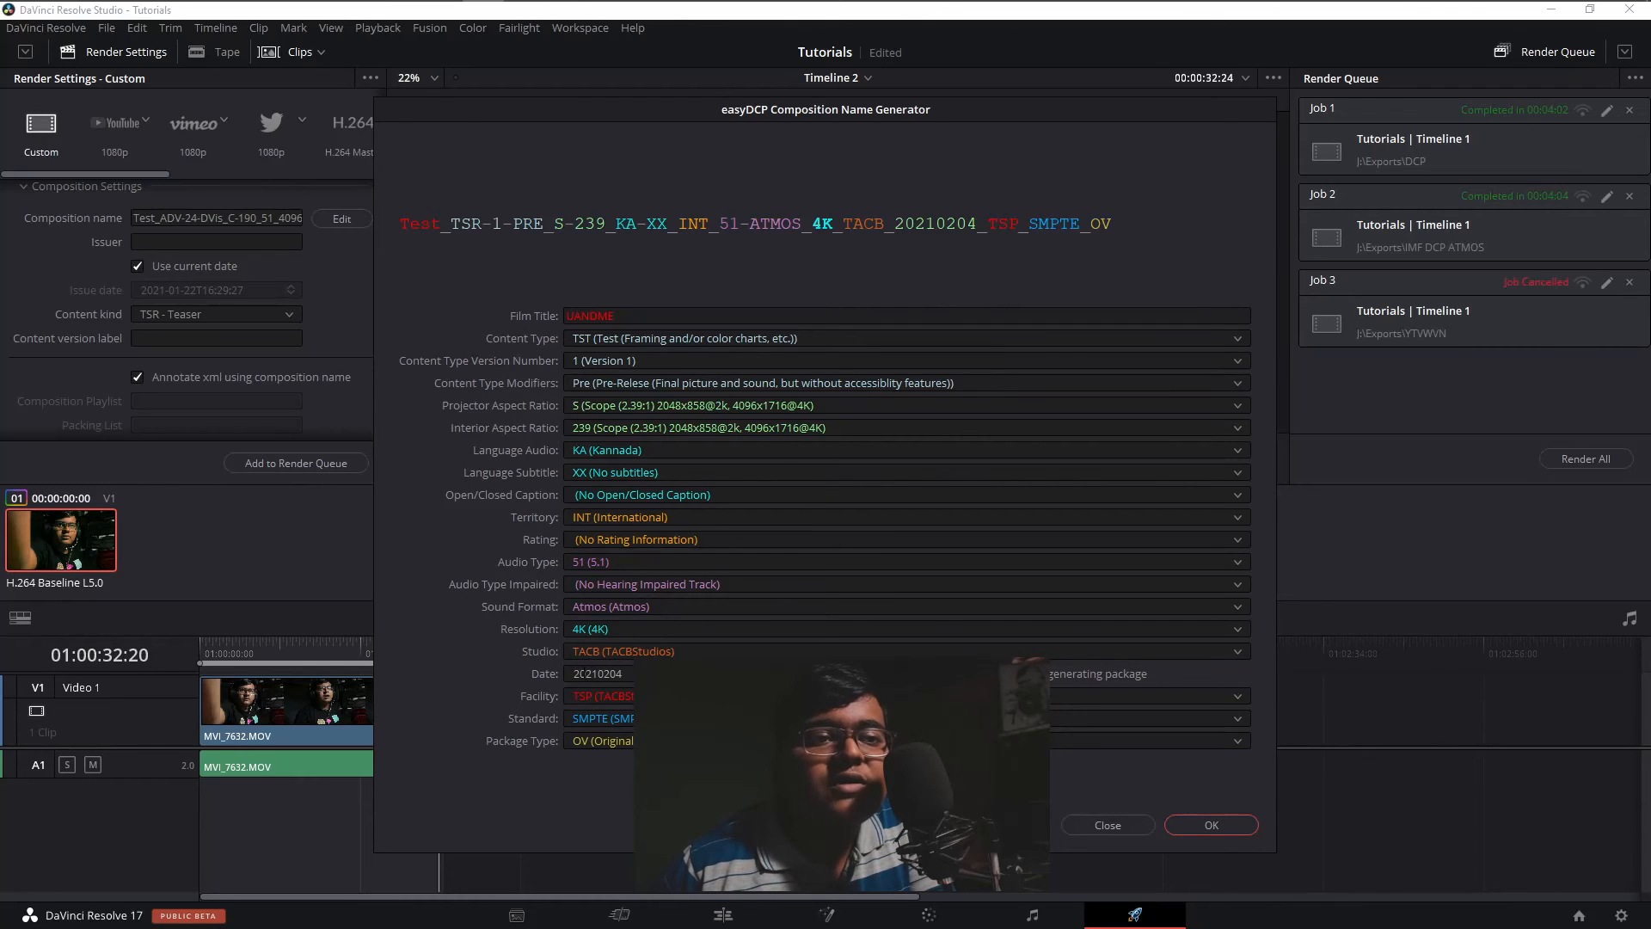
pyautogui.click(613, 695)
pyautogui.click(529, 702)
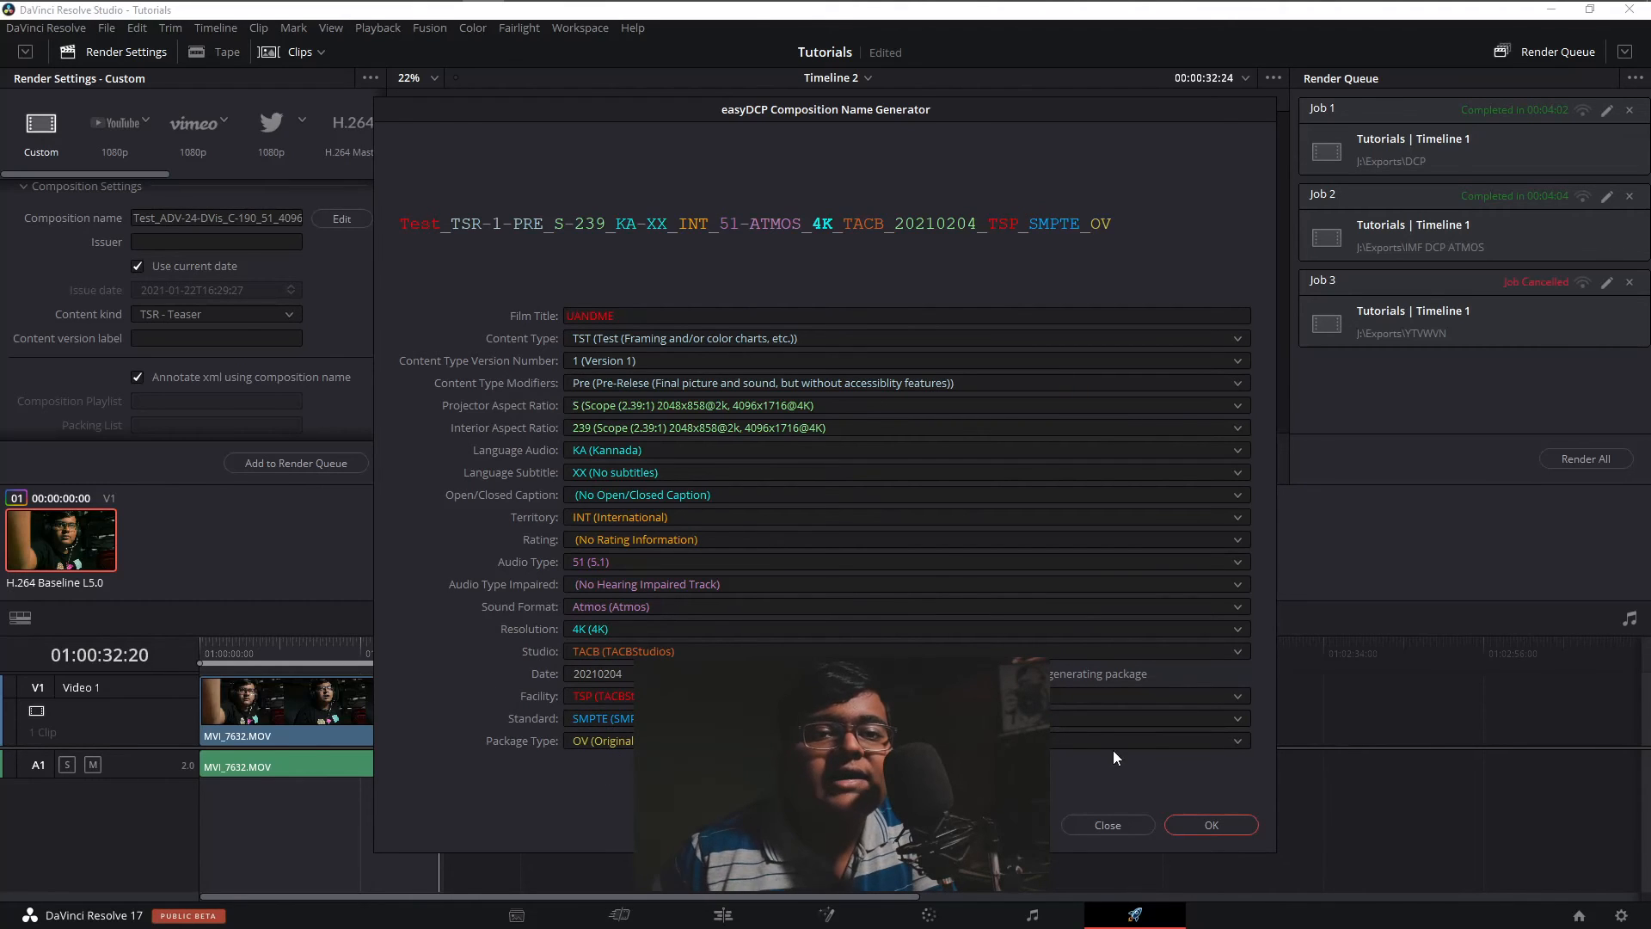
pyautogui.click(1204, 825)
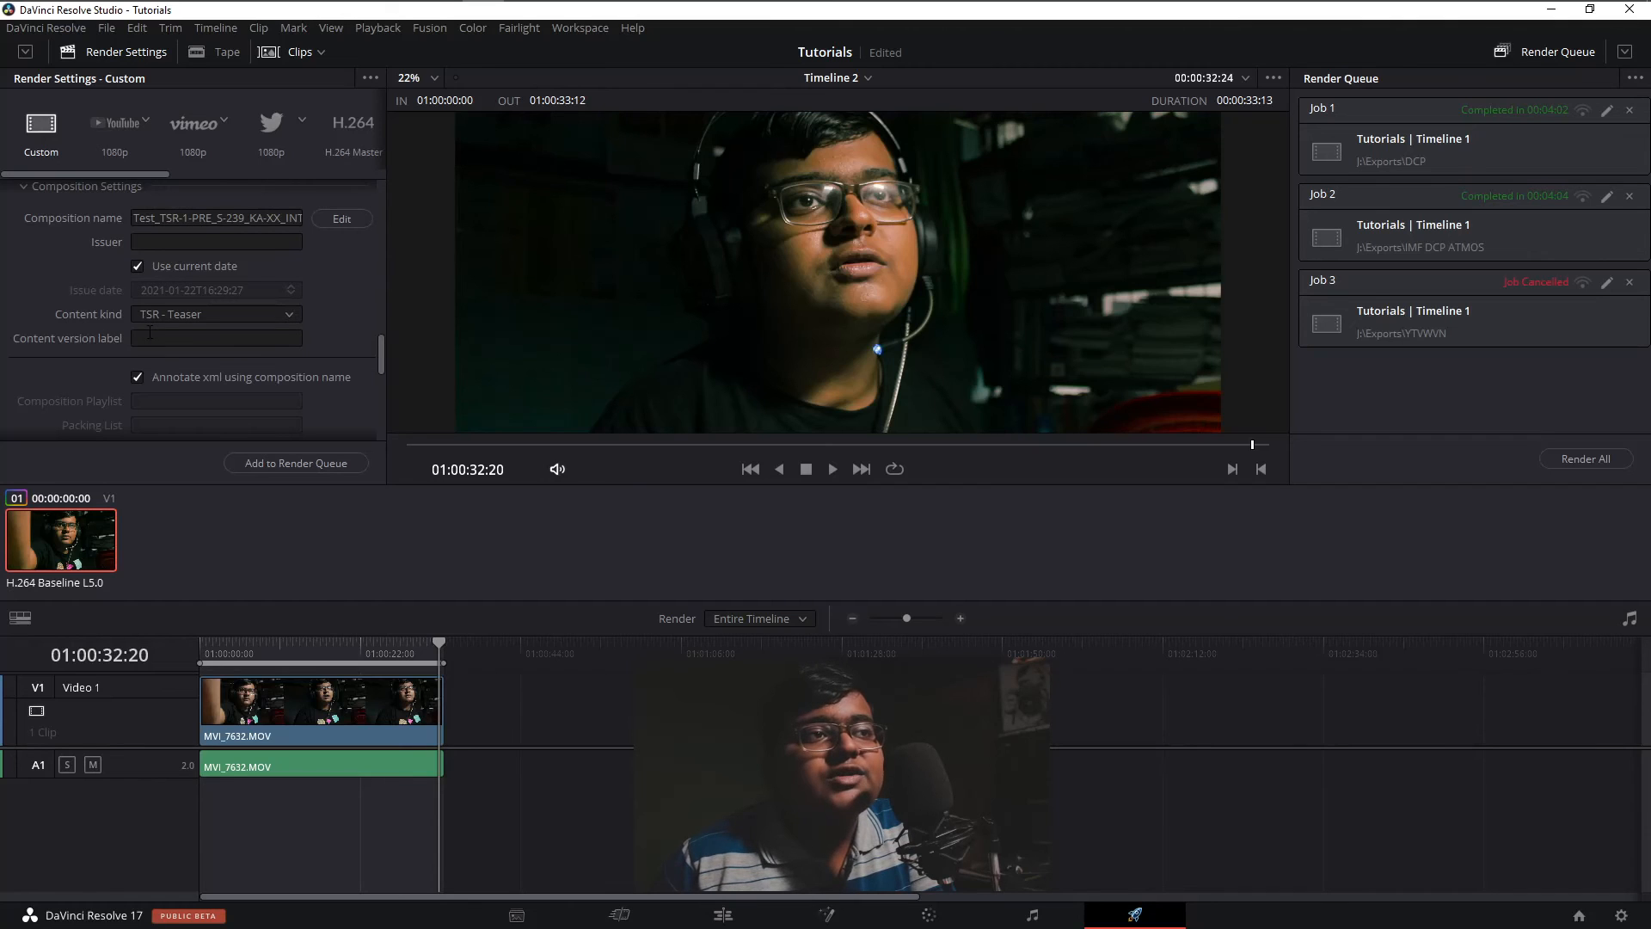
# Step: Set the composition's content kind to TST - Test
pyautogui.scroll(-1, 168, 315)
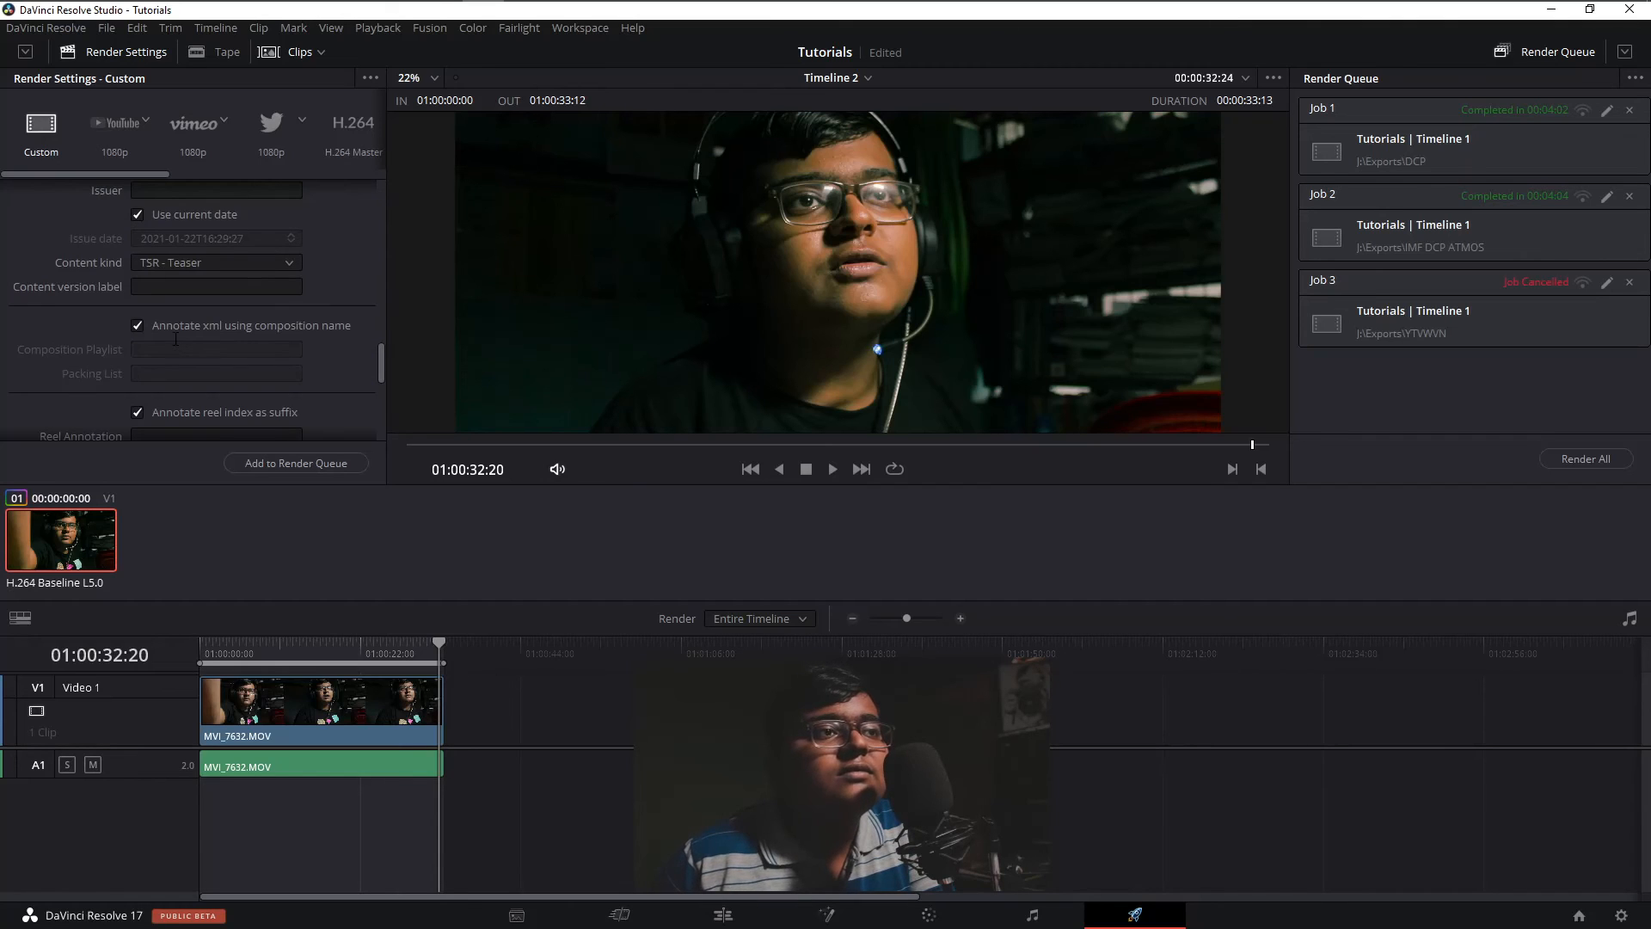
pyautogui.click(204, 263)
pyautogui.scroll(-1, 198, 430)
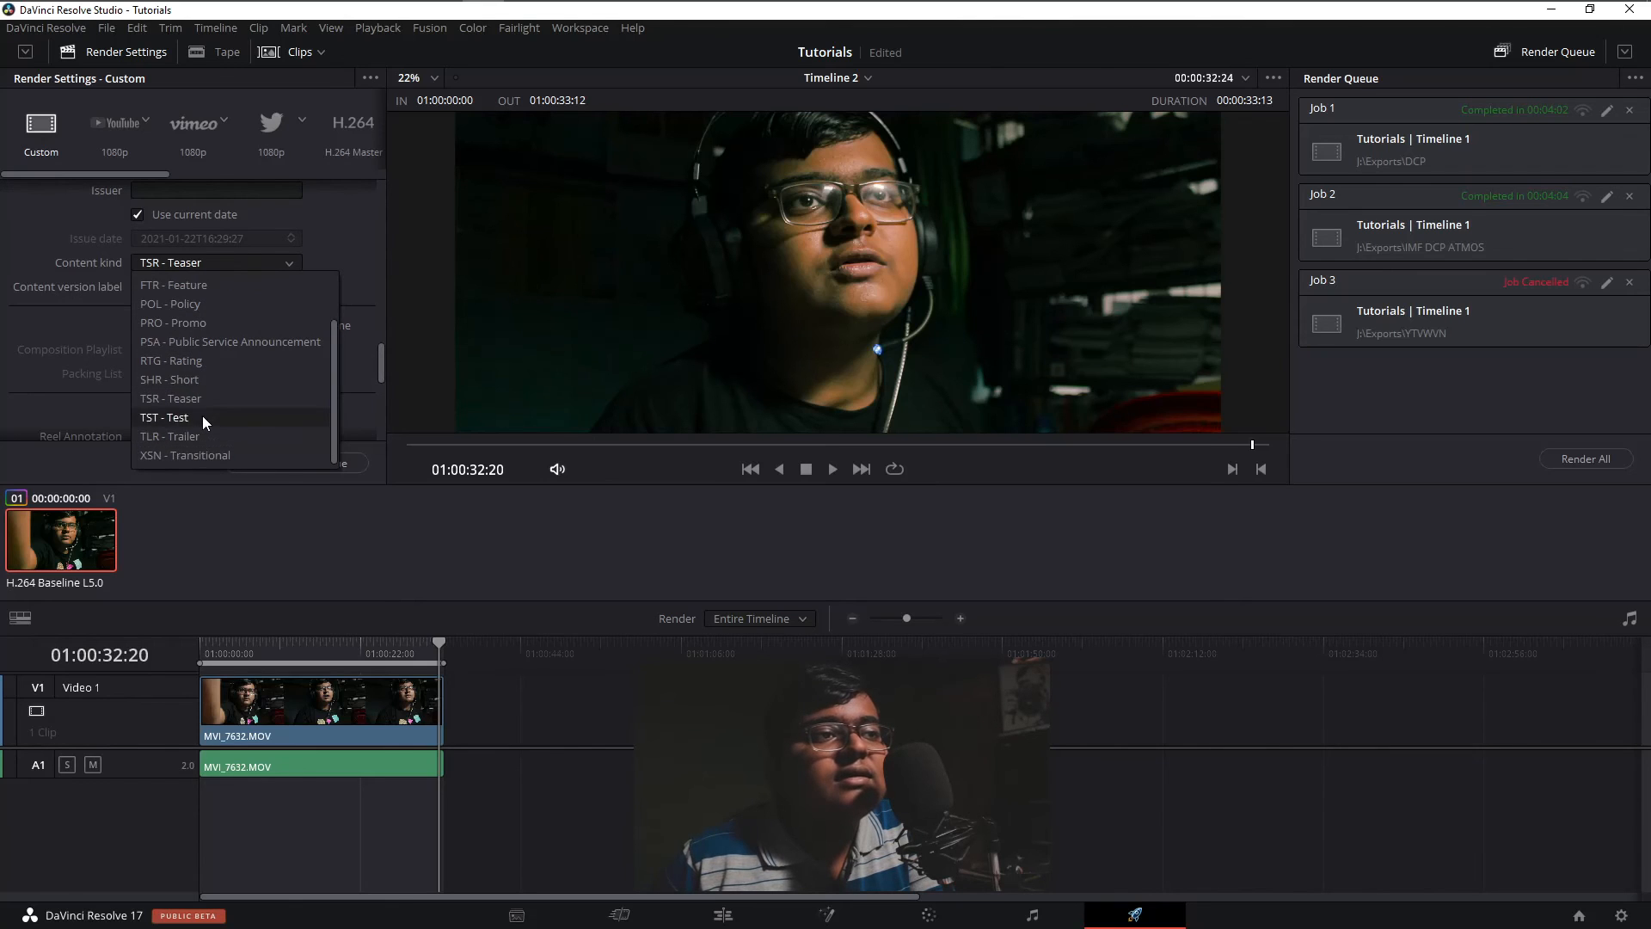
pyautogui.click(203, 417)
# Step: Review the render's subtitle export settings and its audio codec, sample rate and output track settings
pyautogui.scroll(-5, 117, 363)
pyautogui.scroll(-2, 117, 363)
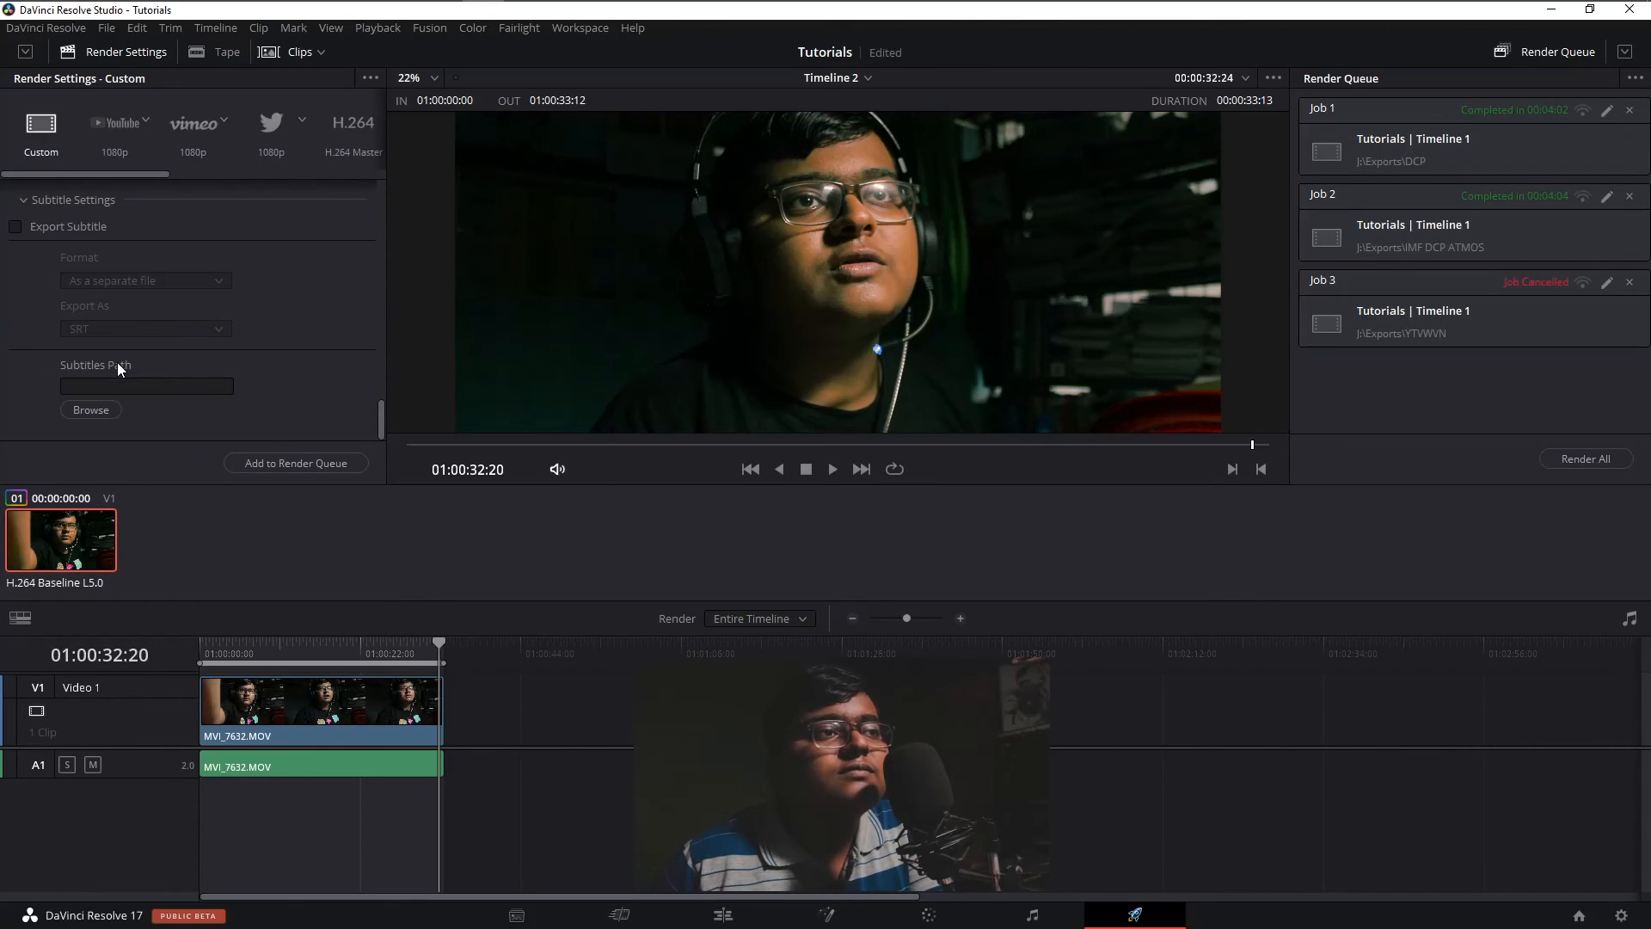
pyautogui.scroll(3, 28, 230)
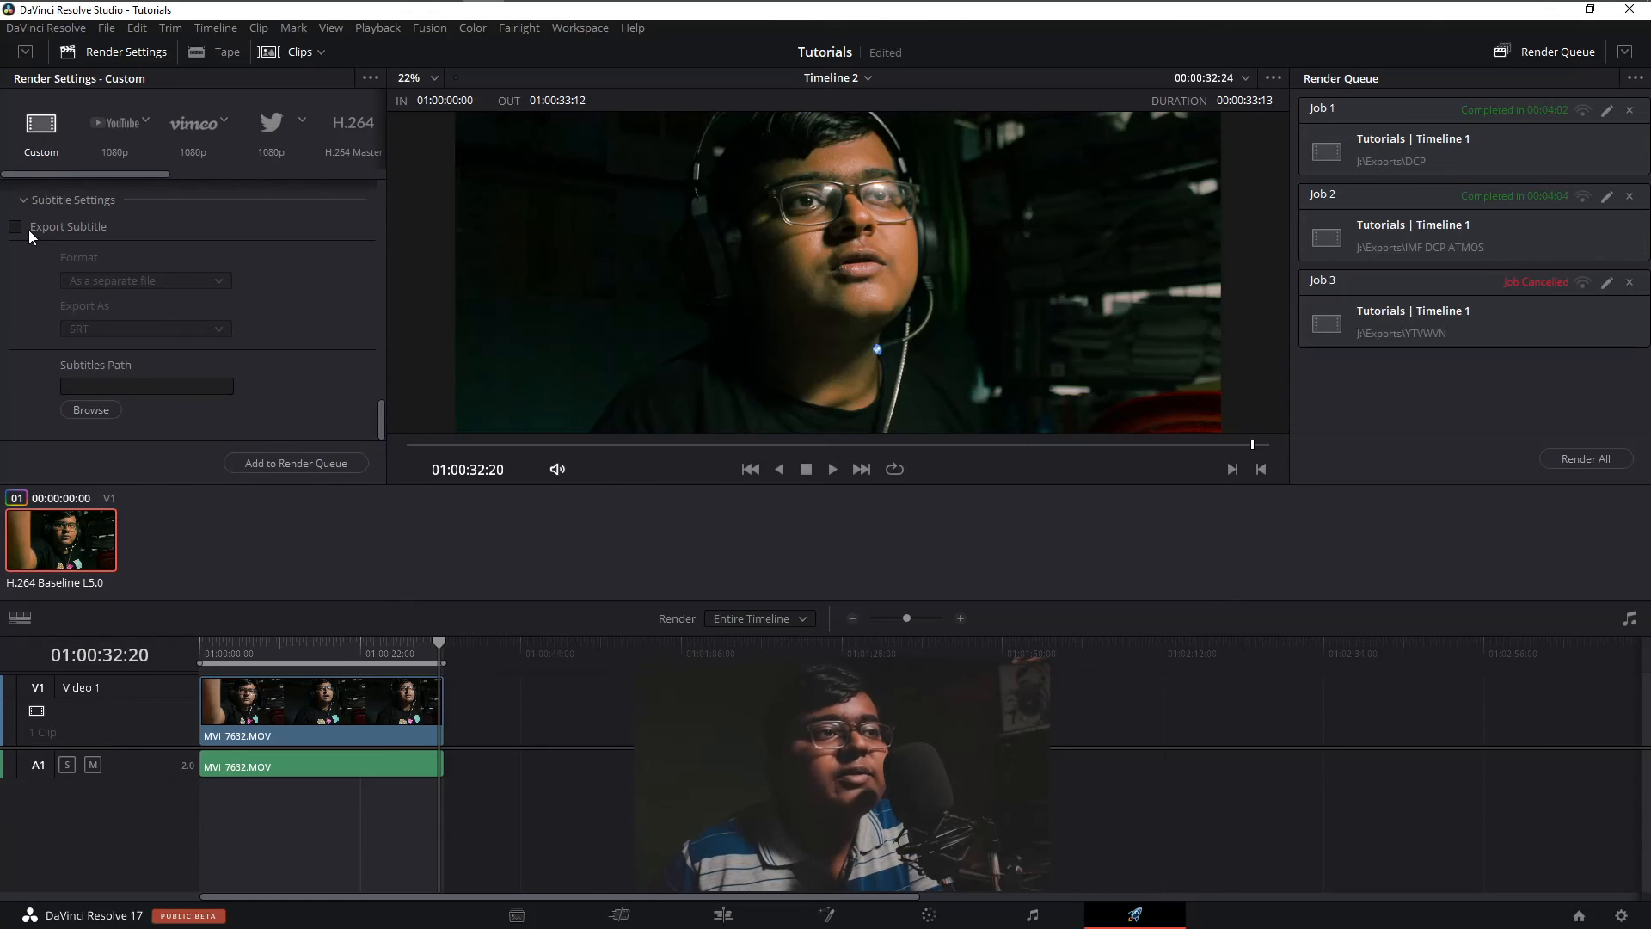
pyautogui.scroll(8, 135, 379)
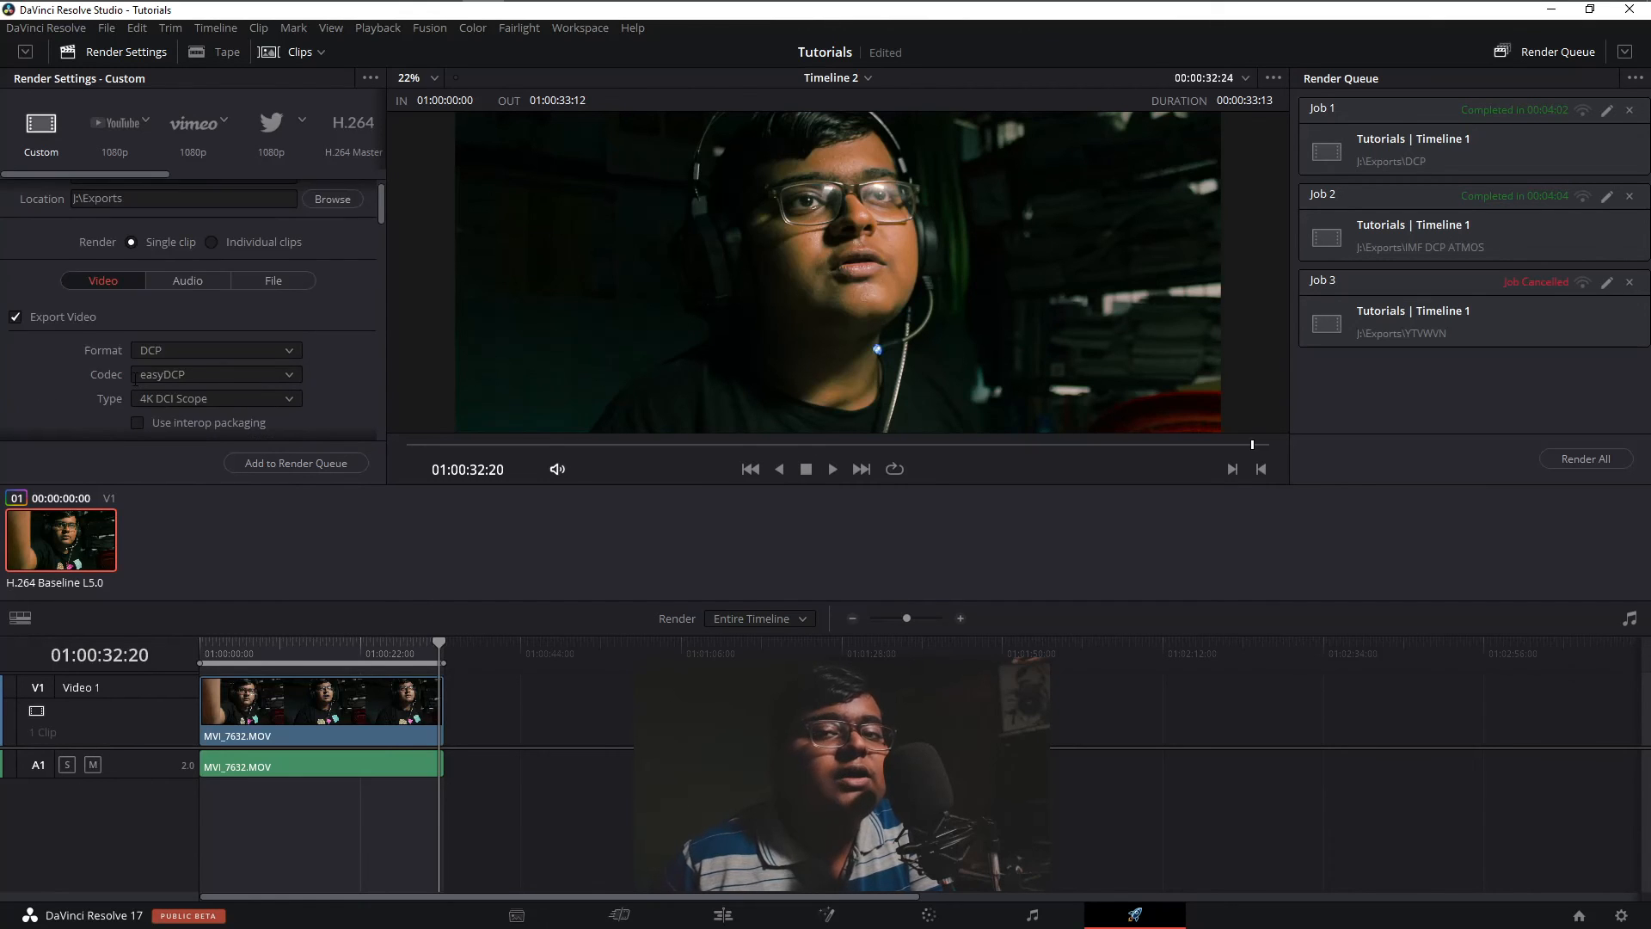
pyautogui.click(168, 302)
pyautogui.scroll(-3, 163, 343)
pyautogui.click(178, 394)
pyautogui.click(177, 395)
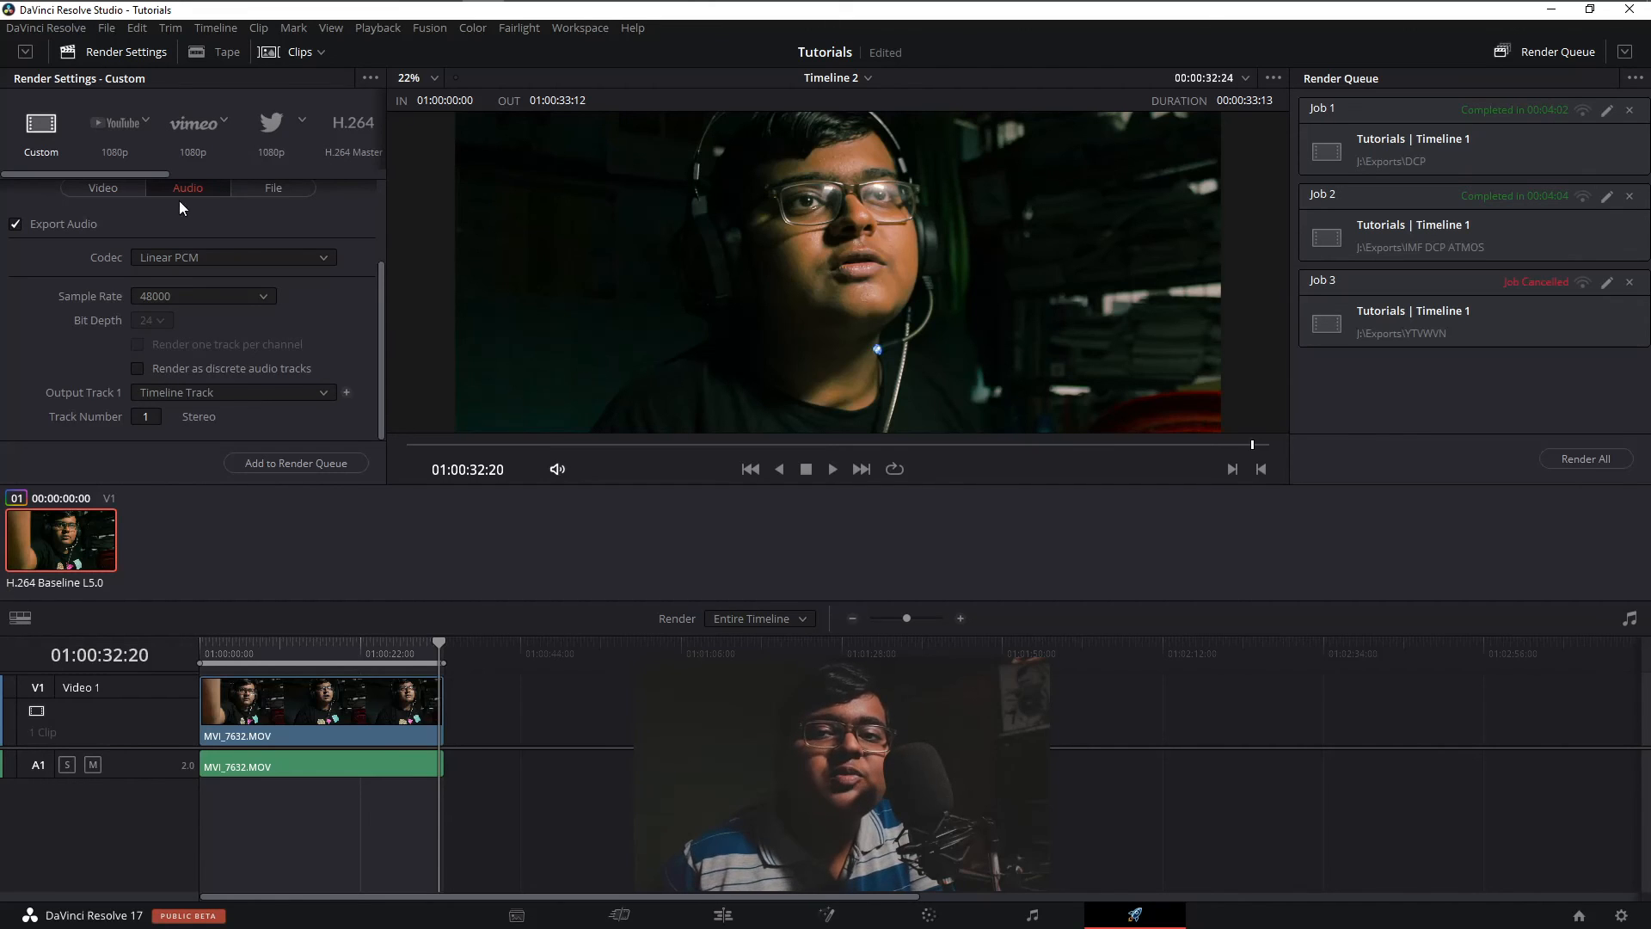
# Step: Add Timeline 2 to the render queue and render the new job
pyautogui.click(283, 465)
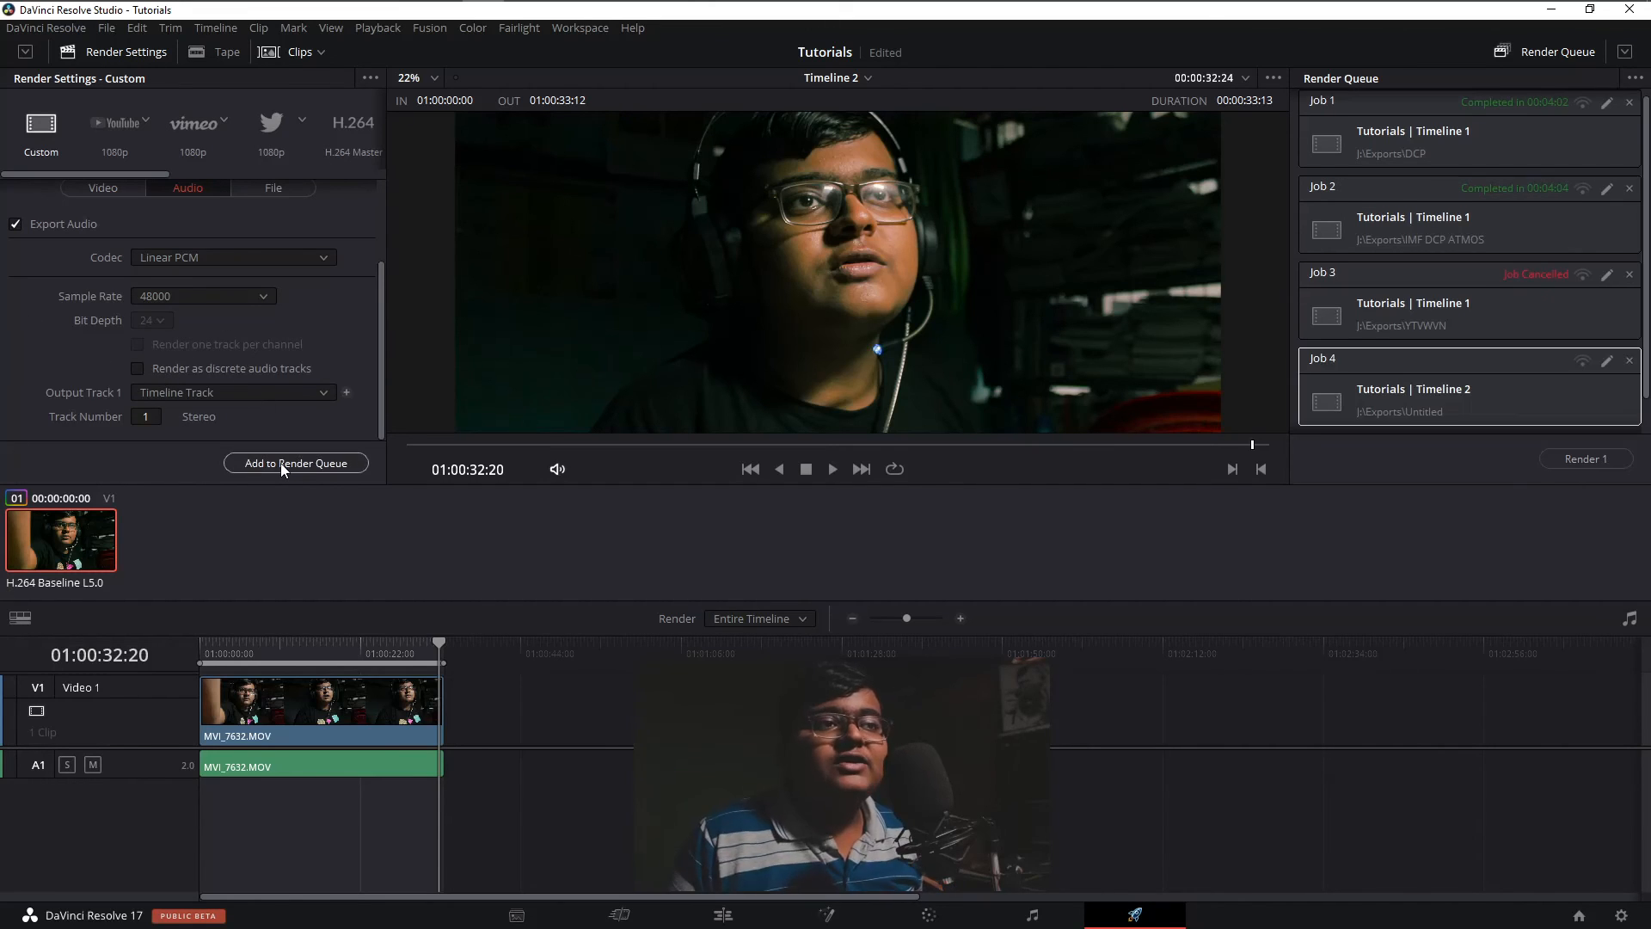
pyautogui.click(1618, 465)
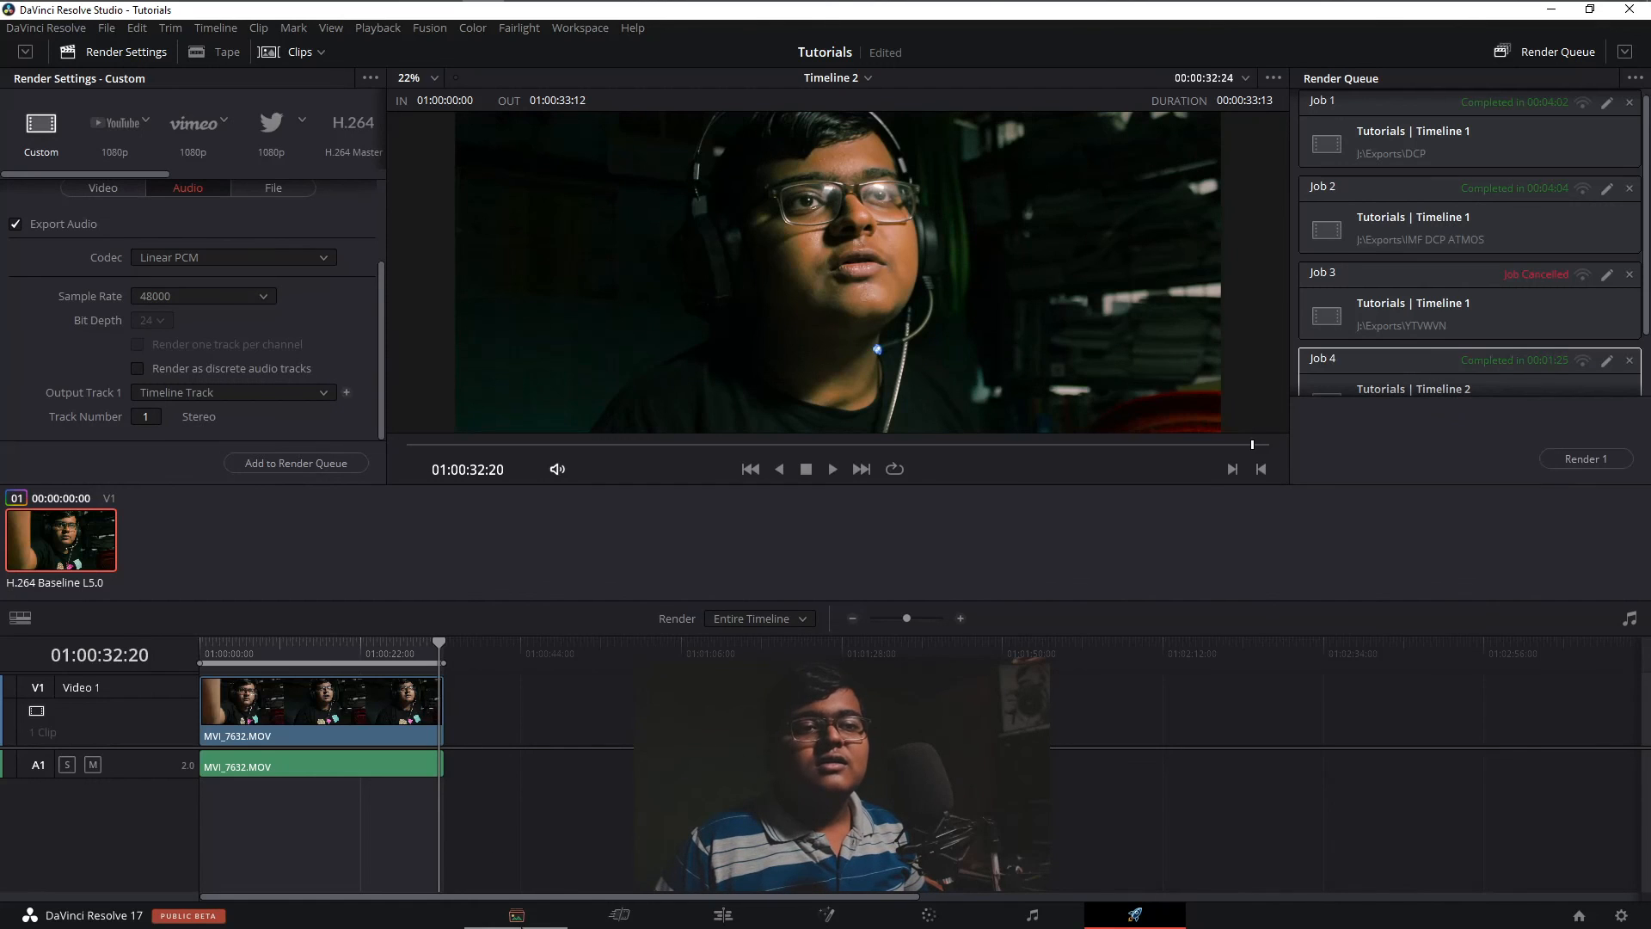
# Step: Browse the media storage for the Exports folder on the BlackMagic drive and switch to the desktop
pyautogui.click(521, 924)
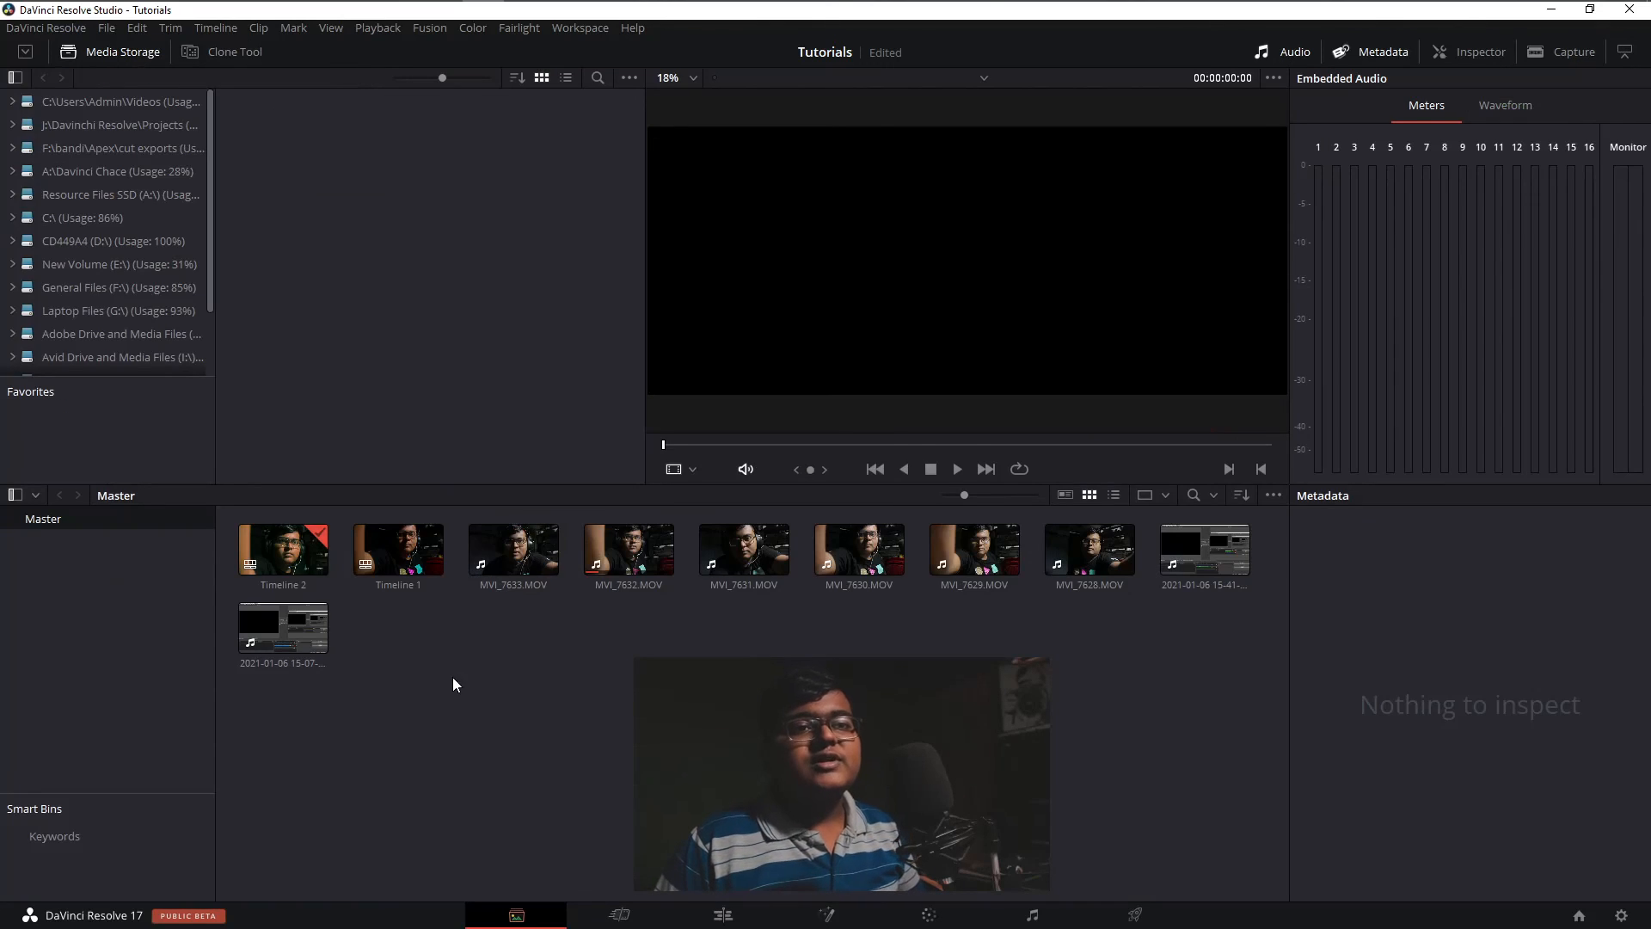
pyautogui.scroll(-3, 112, 355)
pyautogui.doubleClick(50, 308)
pyautogui.scroll(-5, 60, 336)
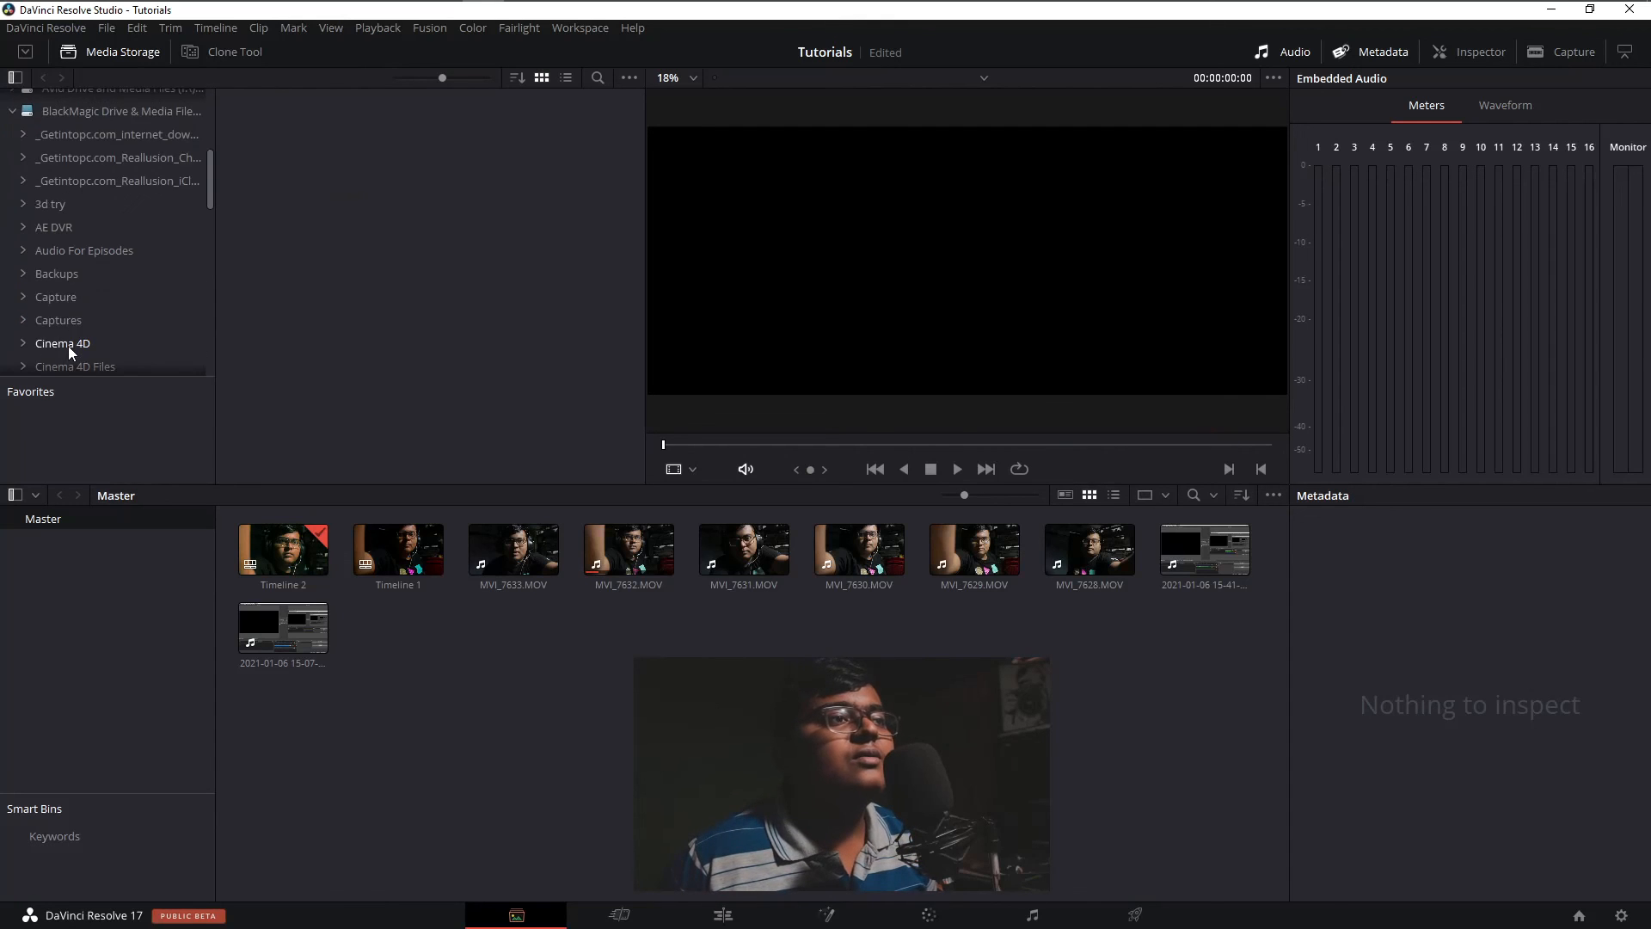
pyautogui.scroll(-4, 26, 325)
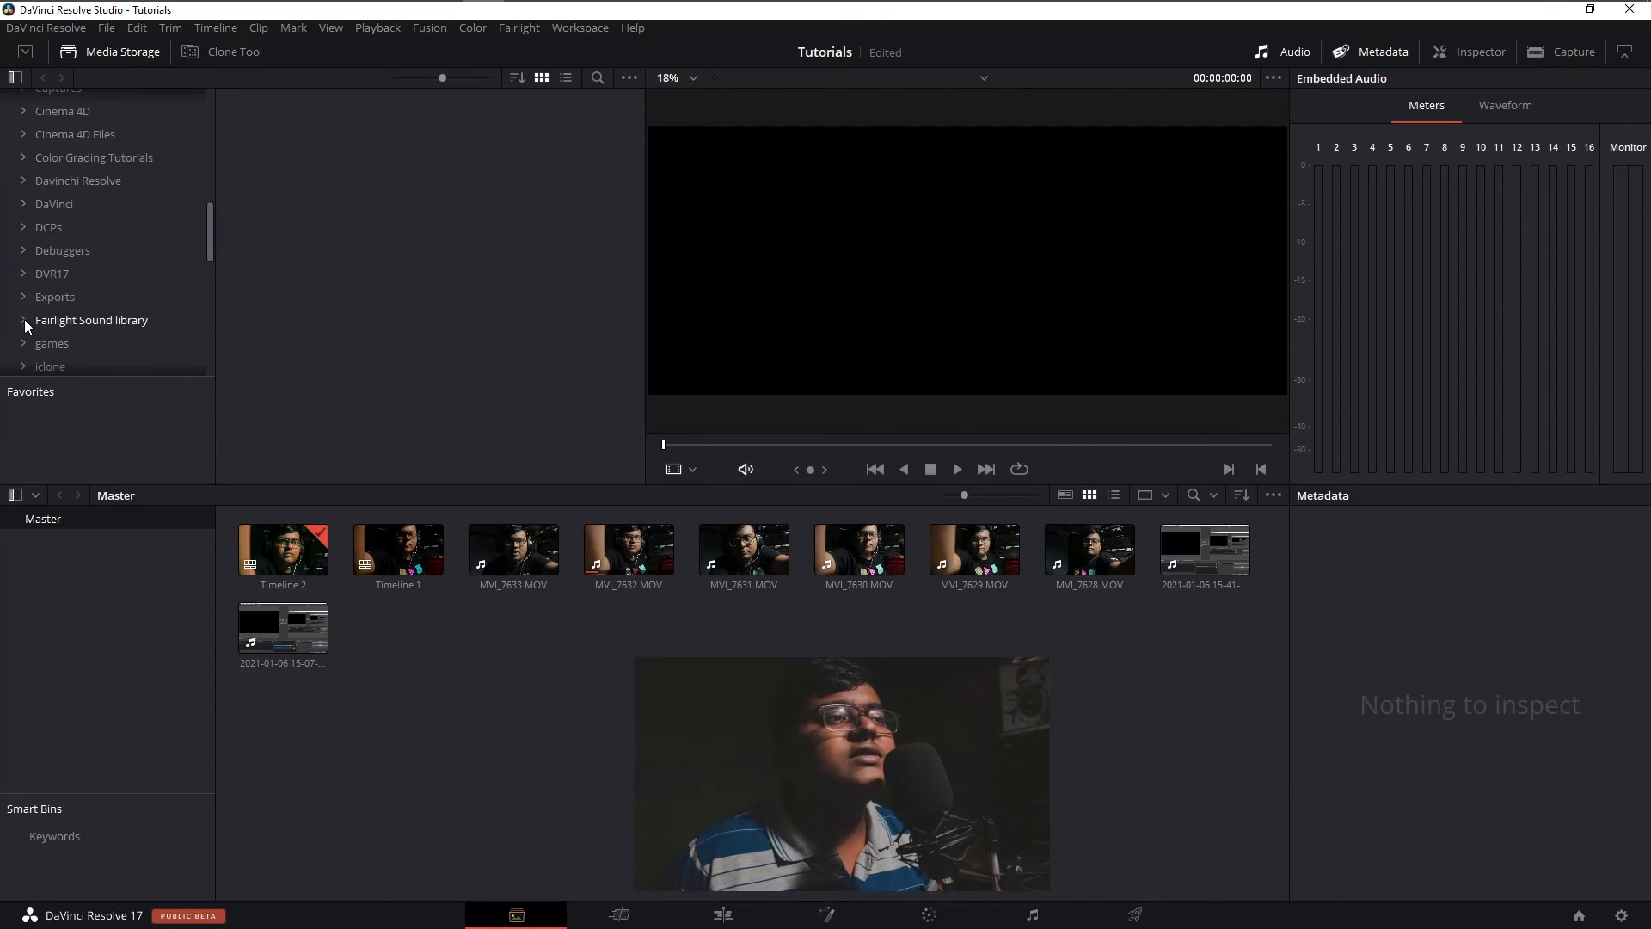
pyautogui.click(23, 297)
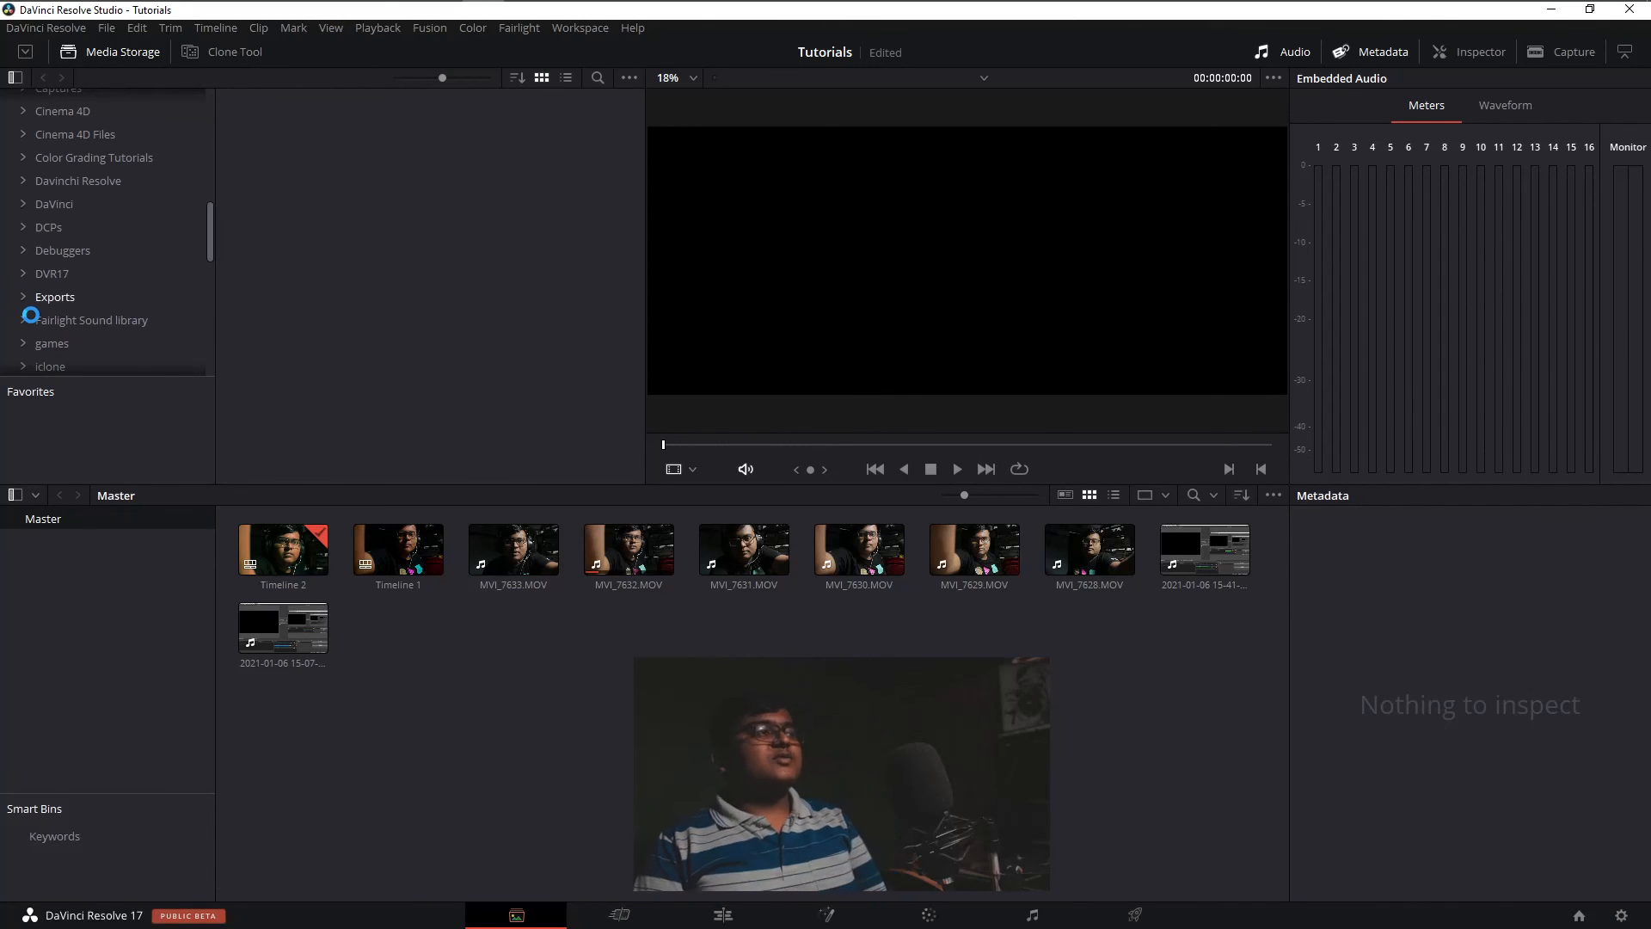
pyautogui.press('super+d')
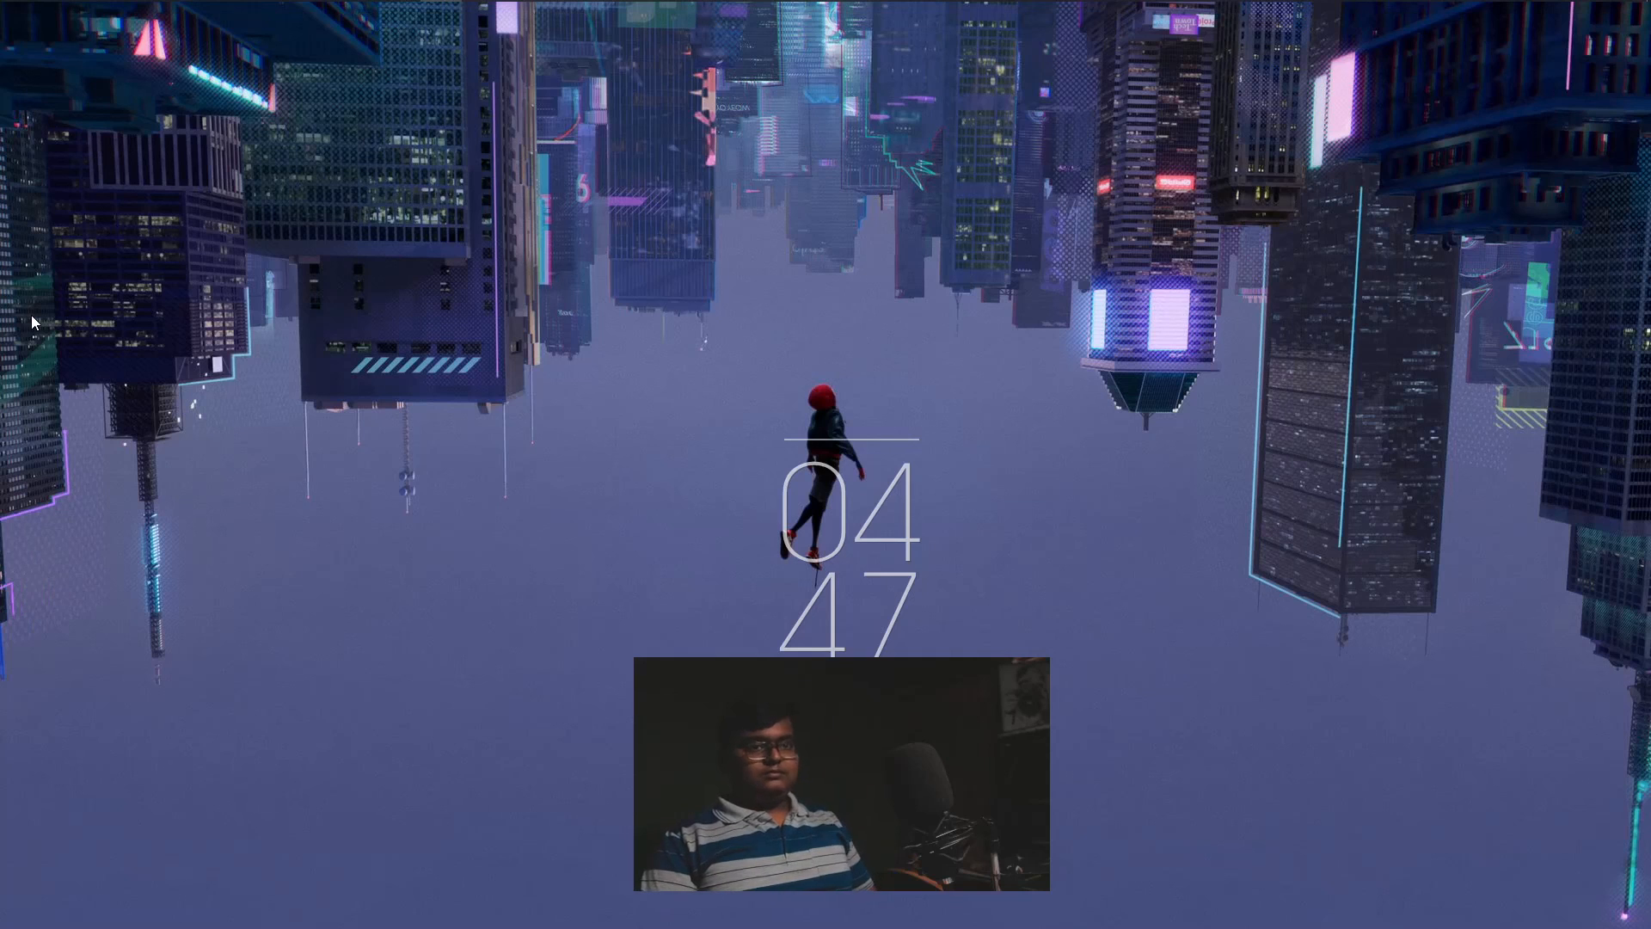